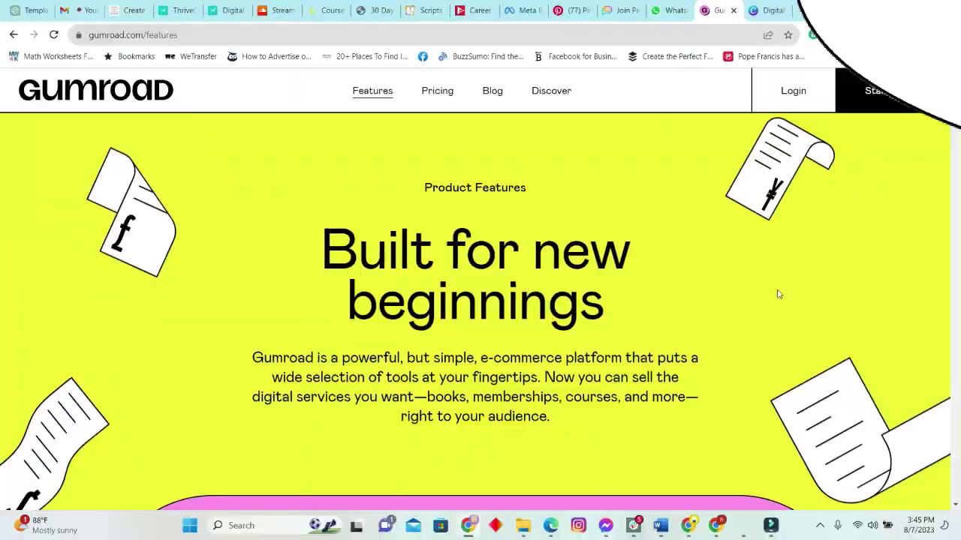
- Scroll the Gumroad storefront and open the $10 Digital Goal Planner product listing
scroll(766, 296, "down", 2)
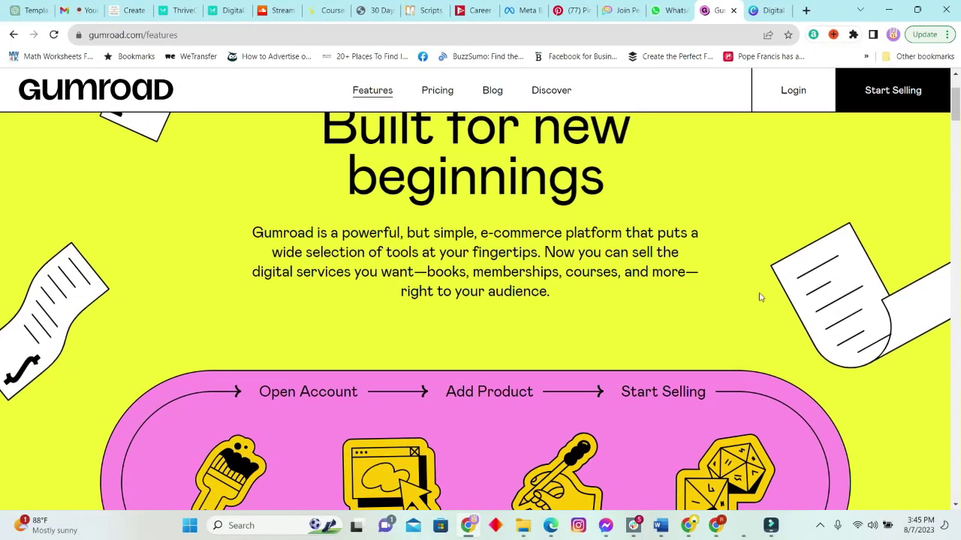
scroll(769, 304, "down", 2)
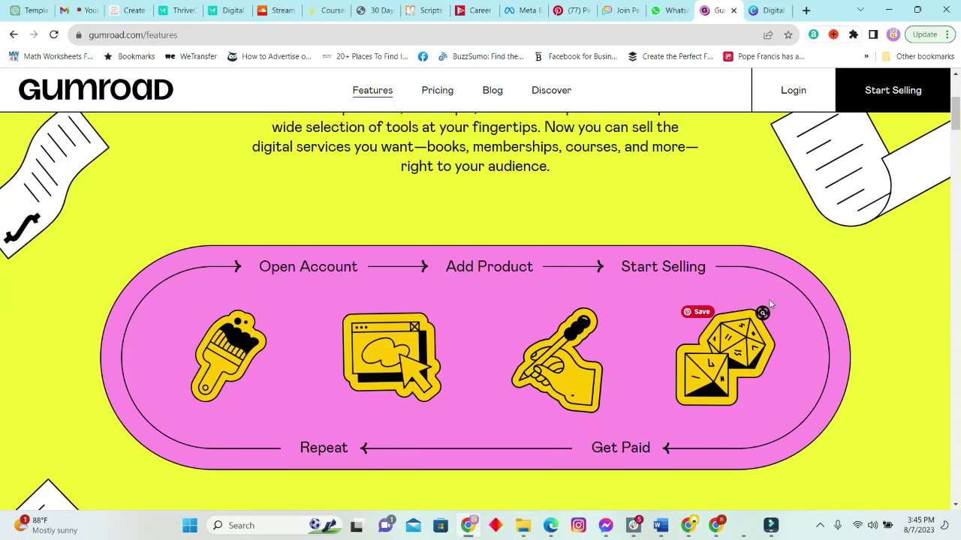
scroll(771, 308, "down", 1)
scroll(774, 319, "down", 1)
scroll(779, 338, "down", 2)
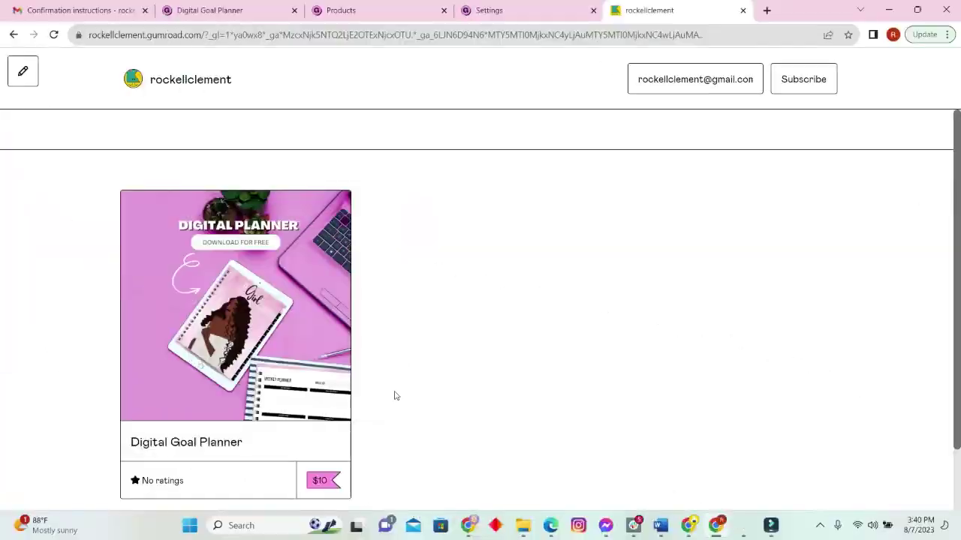
left_click(295, 340)
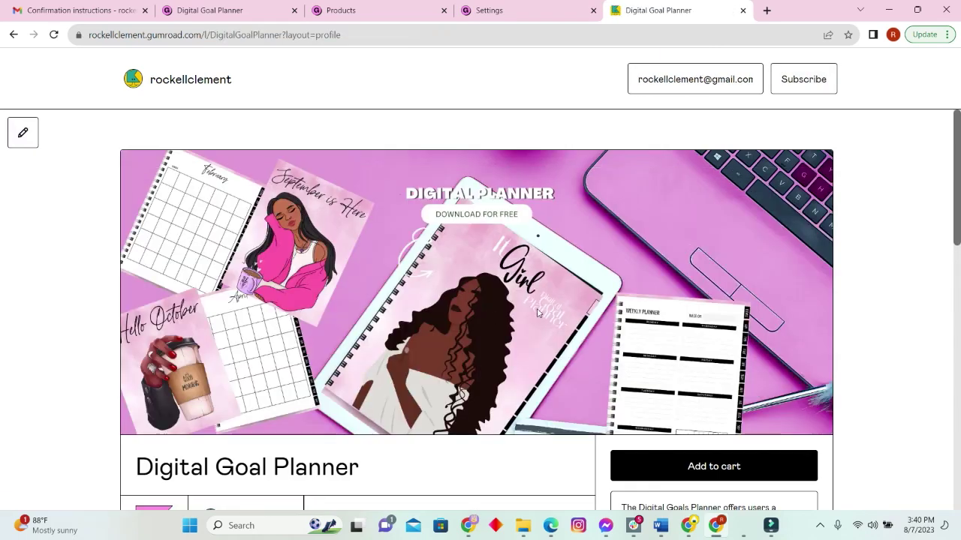
scroll(834, 315, "down", 2)
scroll(826, 315, "down", 2)
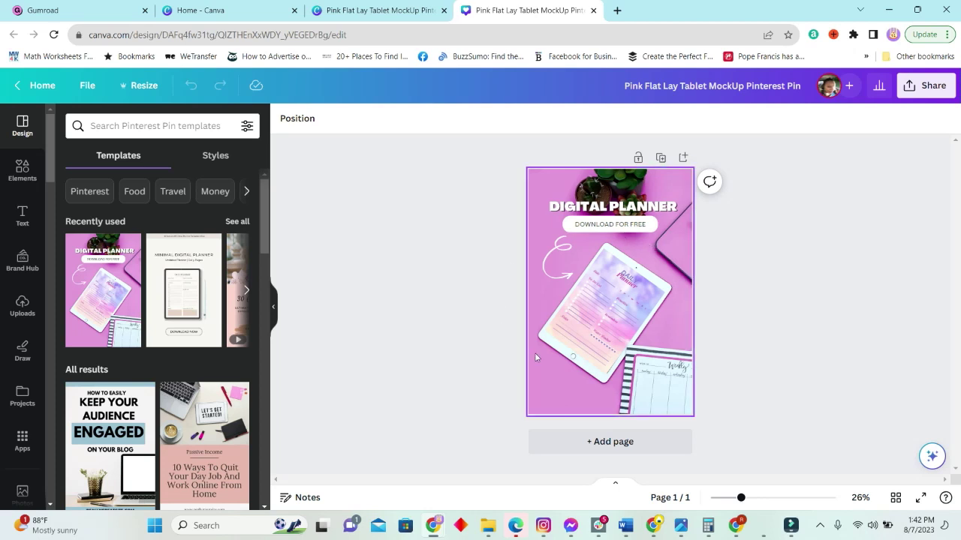
- Place the uploaded long-haired girl illustration into the pin's tablet screen
left_click(21, 400)
left_click(24, 303)
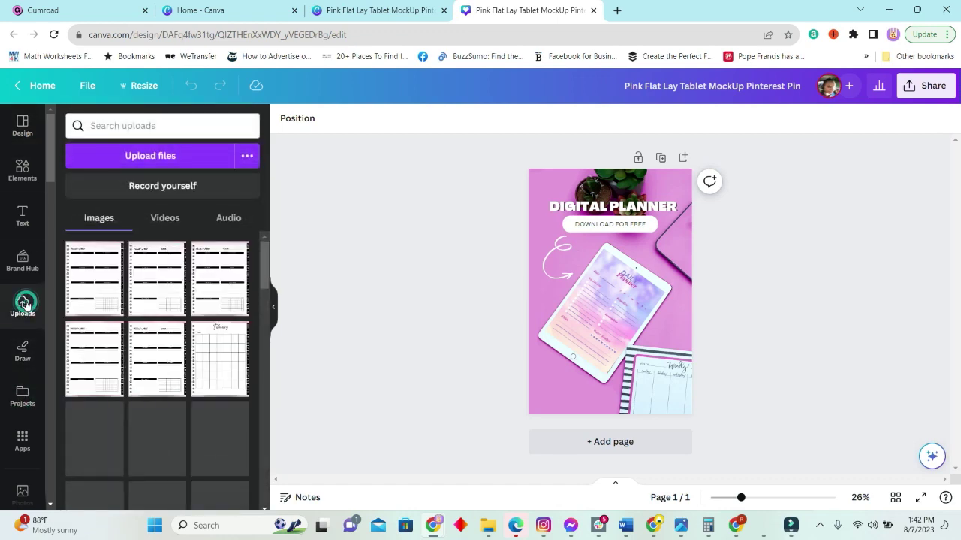
scroll(192, 354, "down", 3)
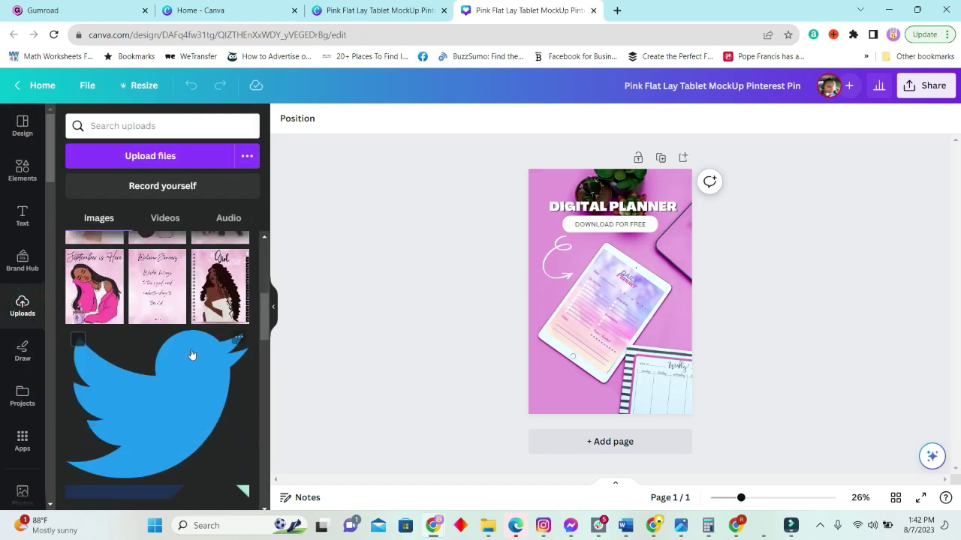
scroll(192, 354, "up", 1)
scroll(203, 342, "up", 2)
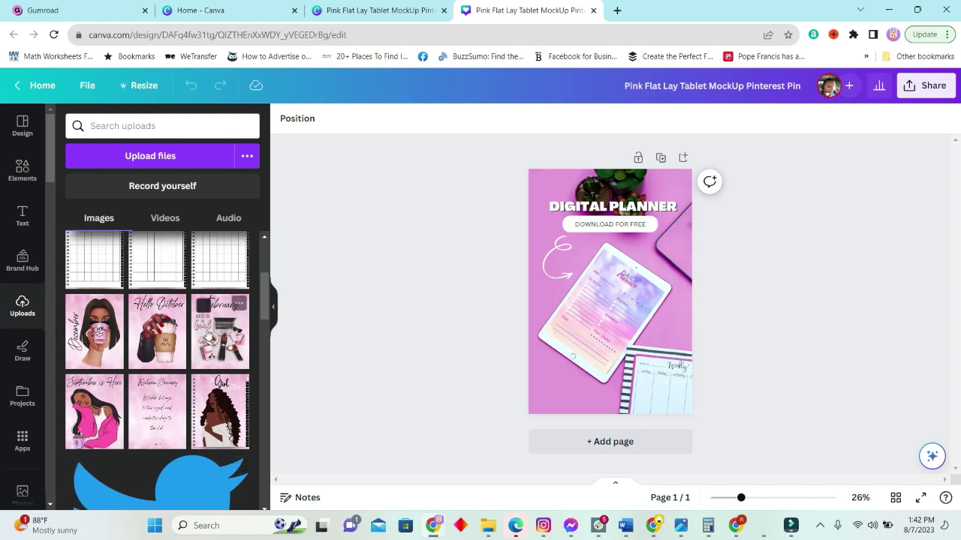
left_click(226, 414)
mouse_move(633, 290)
left_mouse_down()
mouse_move(616, 308)
mouse_move(638, 389)
left_mouse_up()
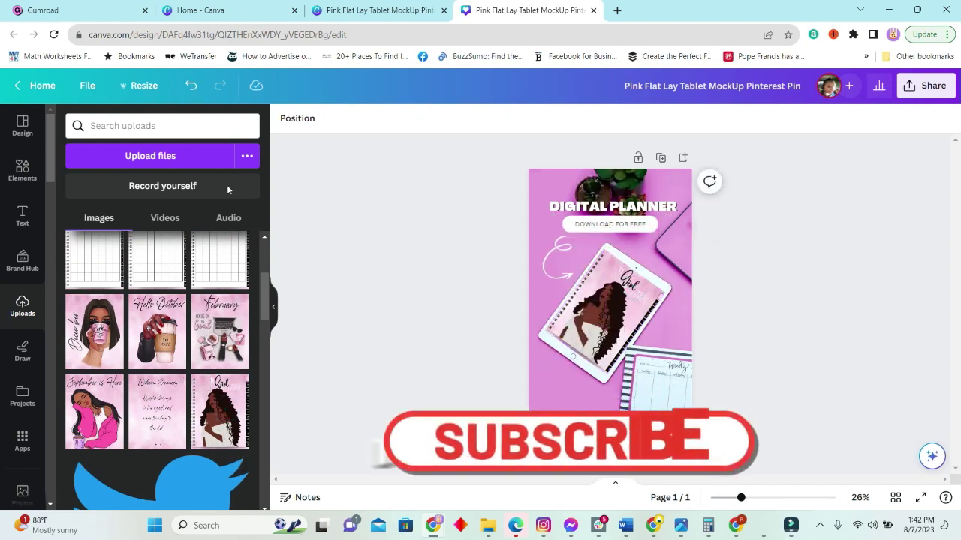
- Add the uploaded weekly planner page at the pin's bottom right
scroll(155, 251, "up", 3)
left_click(155, 255)
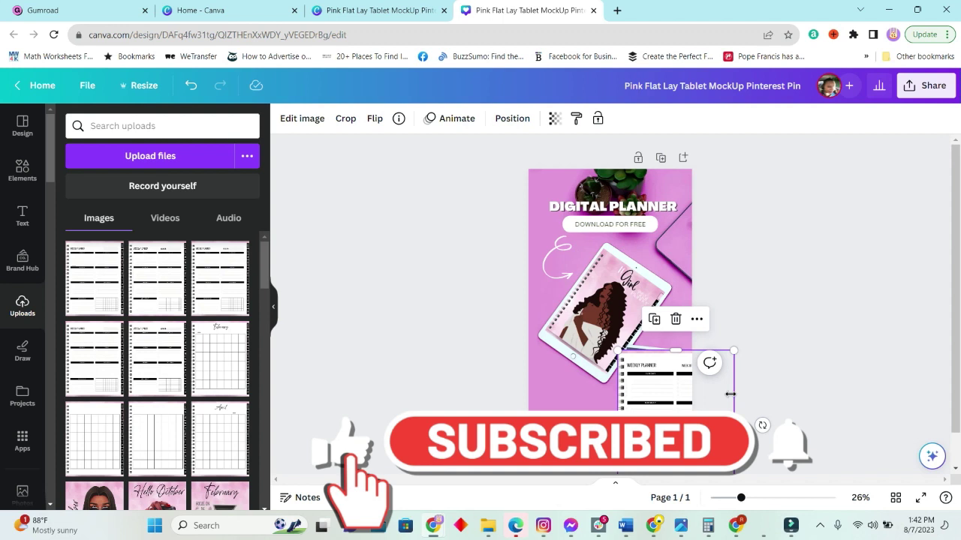
left_click(782, 371)
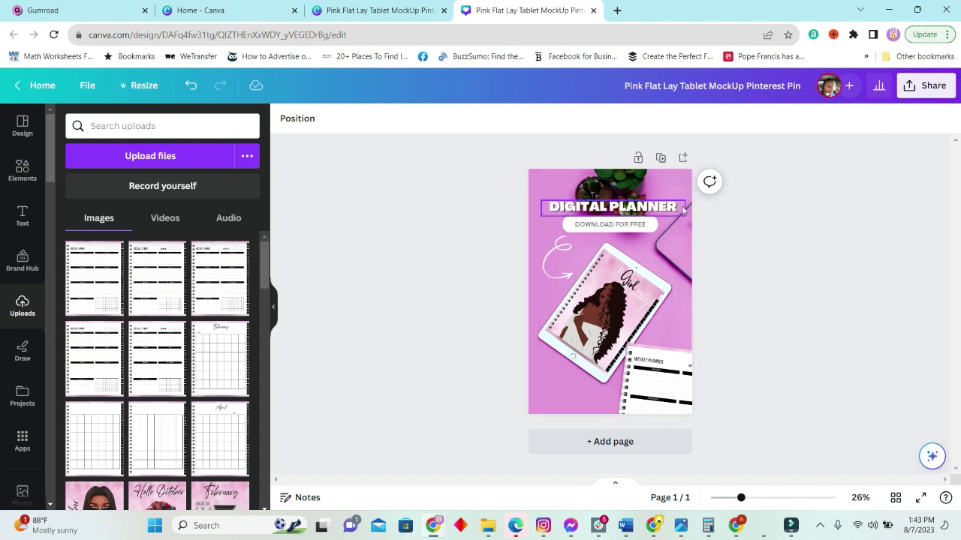
- Make a custom 600 × 600 px resized copy of the planner pin
left_click(920, 82)
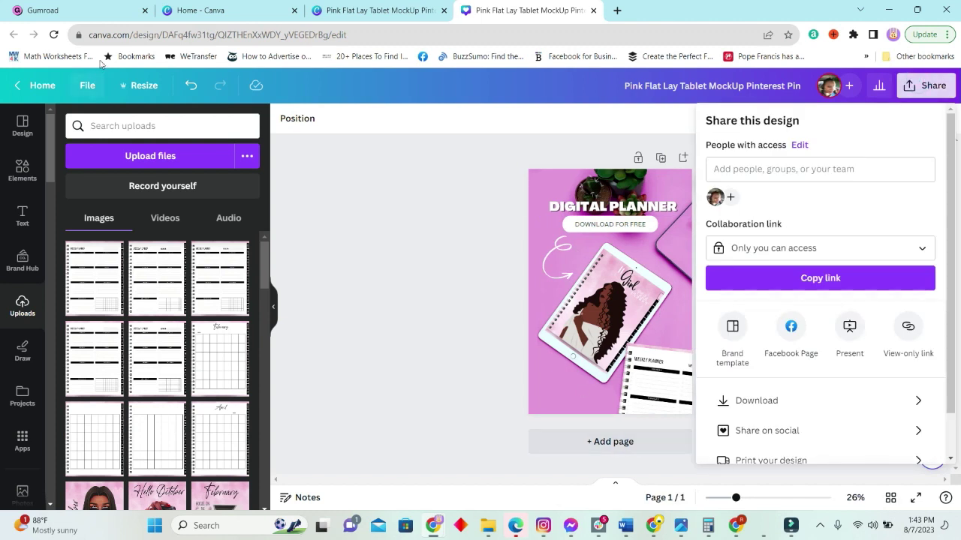
left_click(135, 85)
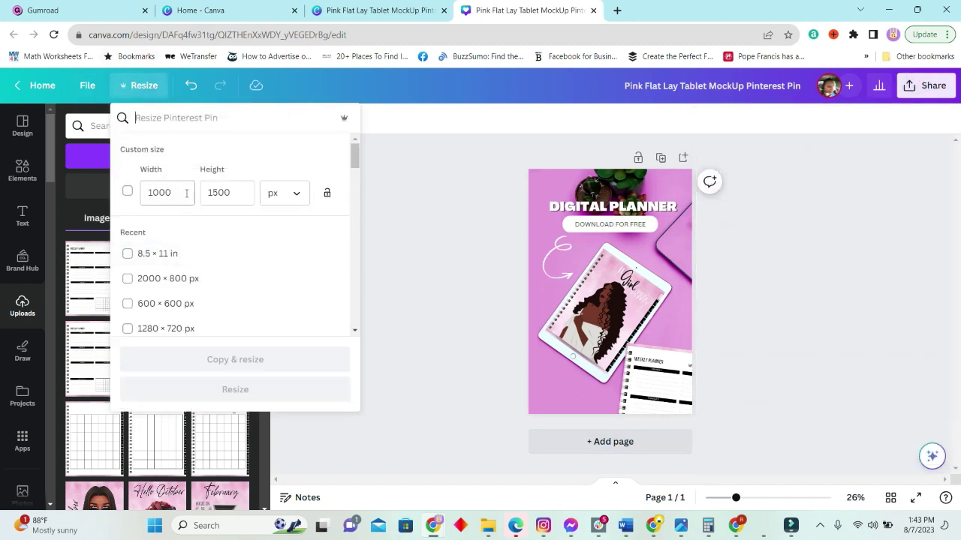
type("60")
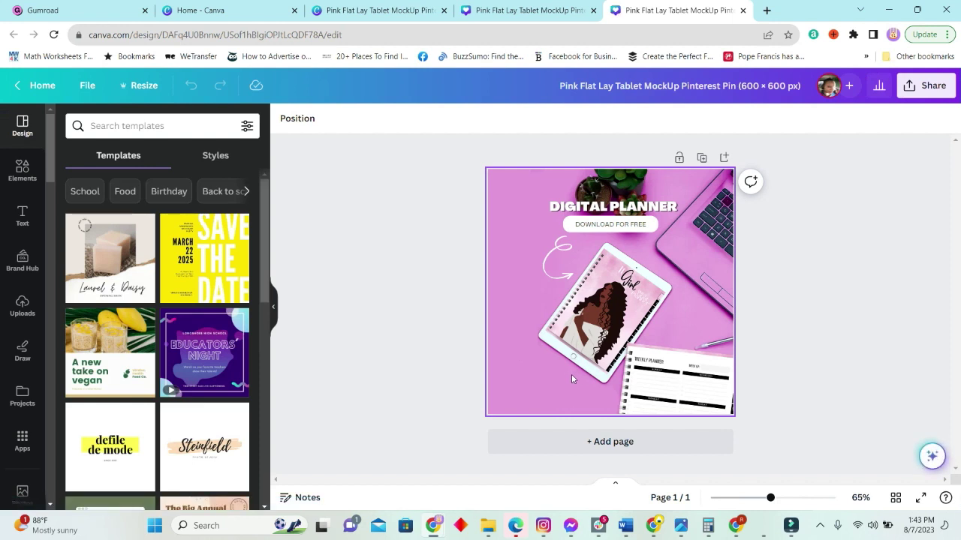
- Back on the original tall pin, create a 2000 × 800 px copy
left_click(524, 10)
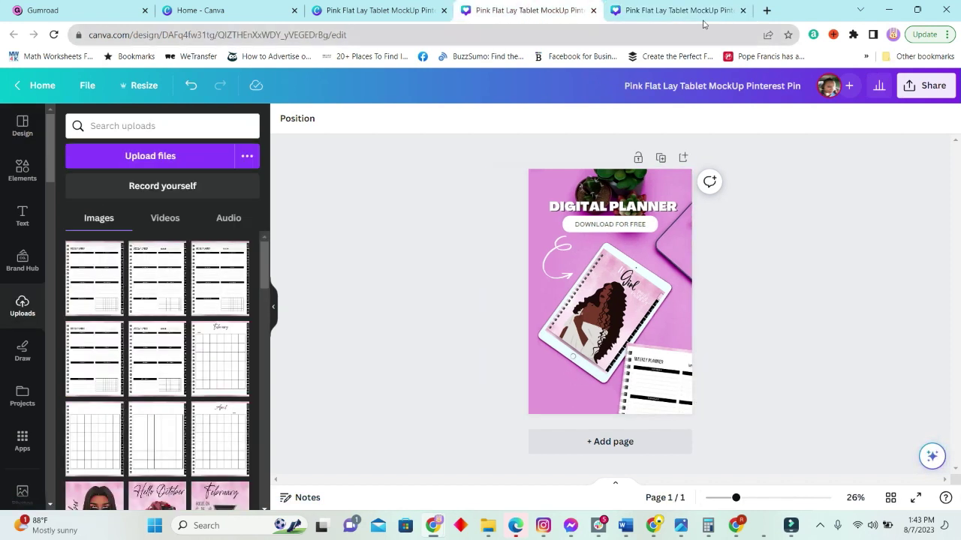
left_click(149, 87)
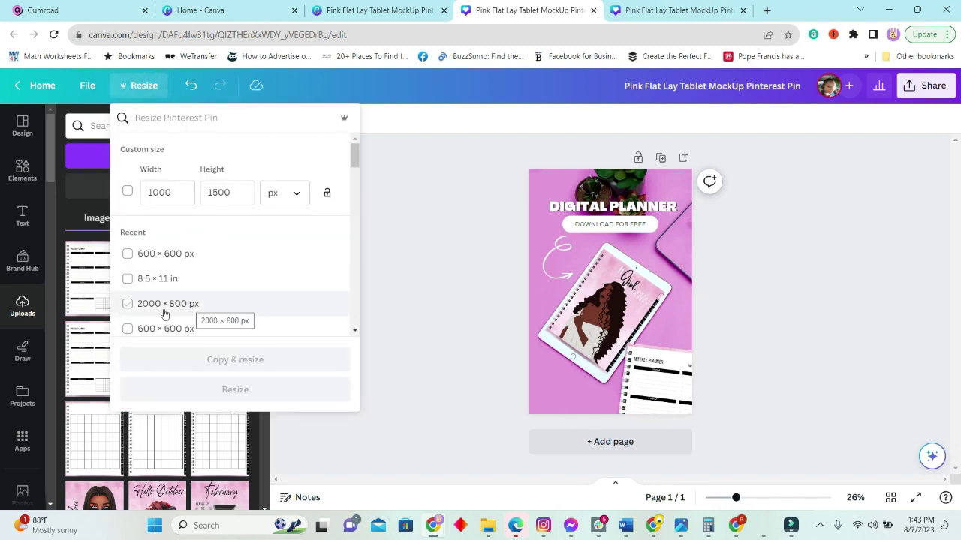
left_click(128, 304)
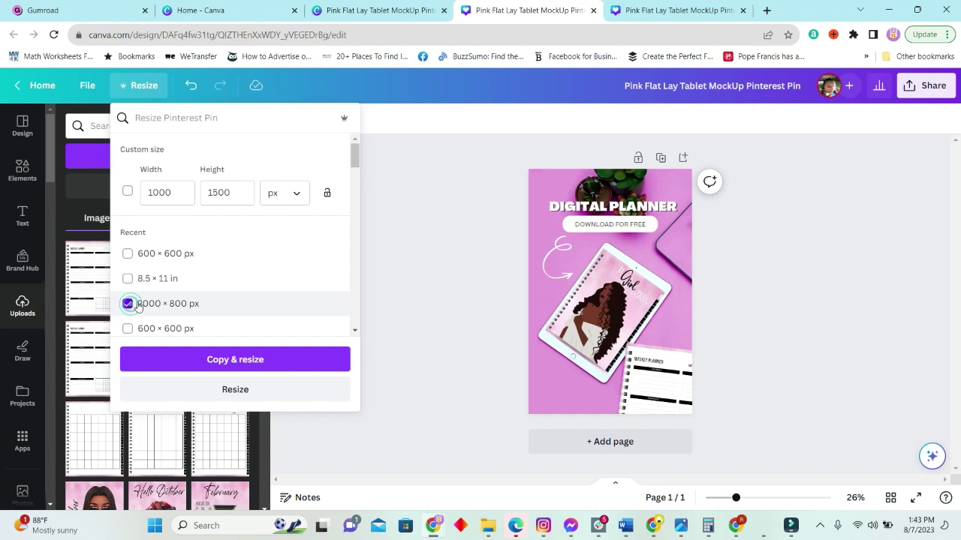
left_click(257, 362)
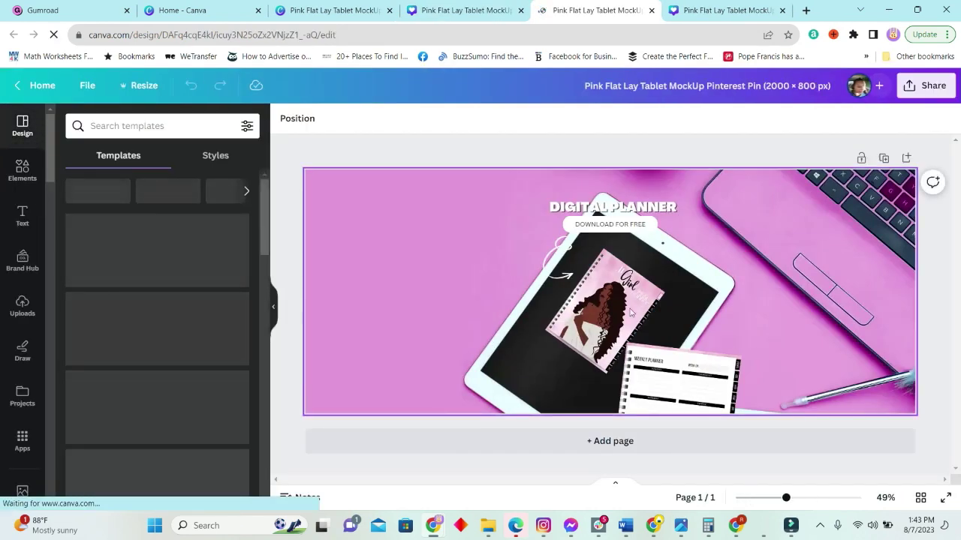
- Lower and enlarge the girl planner image, and shift the weekly planner page right
left_click_drag(588, 318, 552, 351)
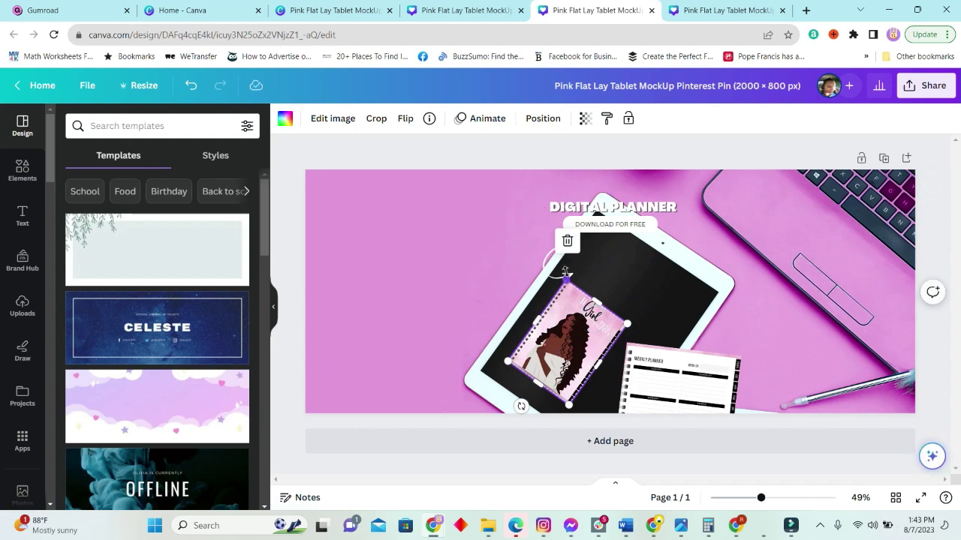
left_click_drag(565, 272, 581, 213)
left_click(323, 10)
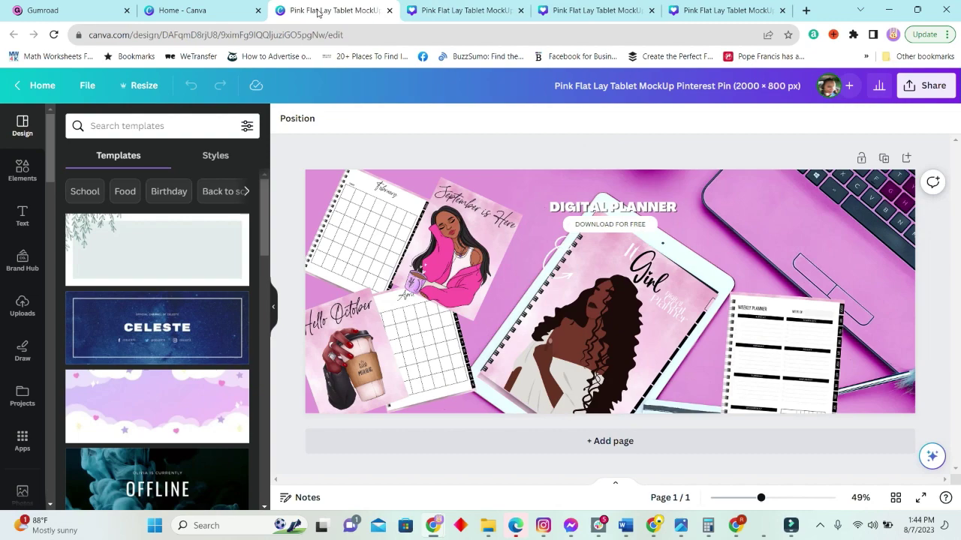
left_click(593, 11)
mouse_move(717, 375)
left_mouse_down()
mouse_move(787, 367)
mouse_move(847, 389)
left_mouse_up()
- Paste the group of monthly planner pages onto the banner's left side
left_click_drag(543, 13, 450, 13)
left_click(354, 211)
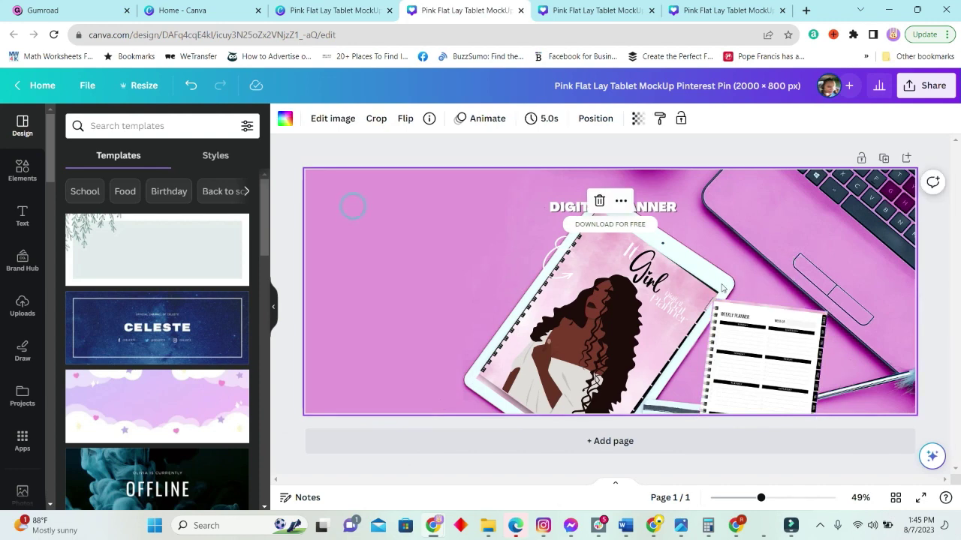
left_click(344, 204)
key("ctrl+v")
left_click(553, 145)
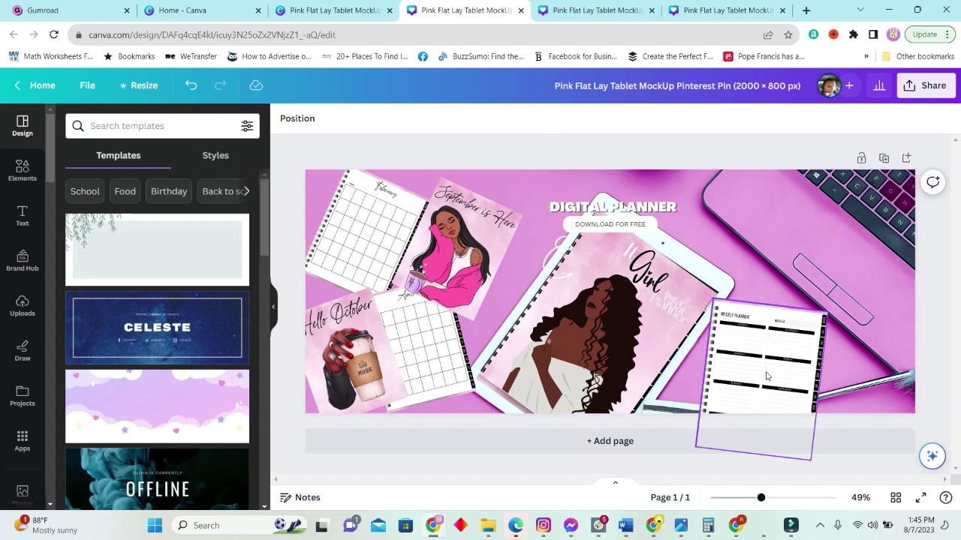
- Download the wide 2000 × 800 banner as a PNG
left_click(932, 88)
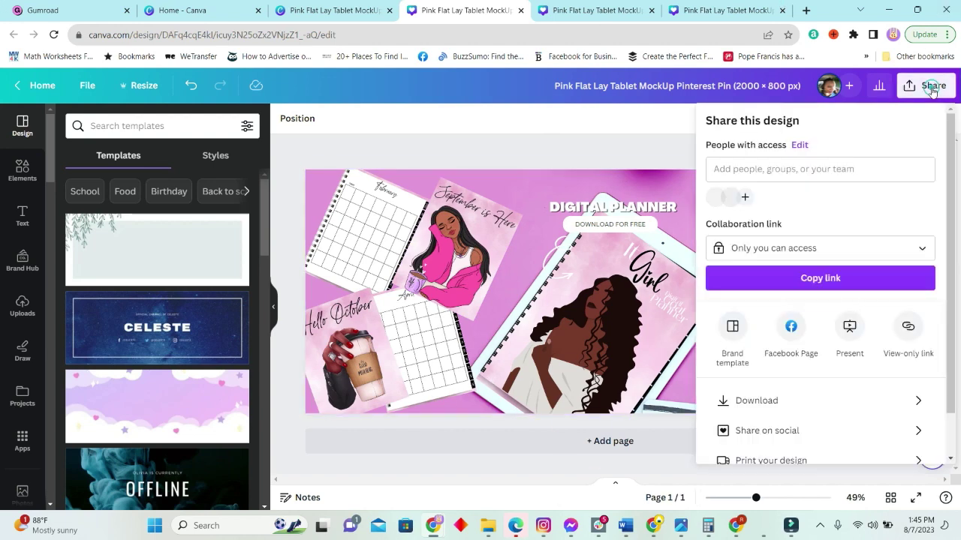
left_click(773, 401)
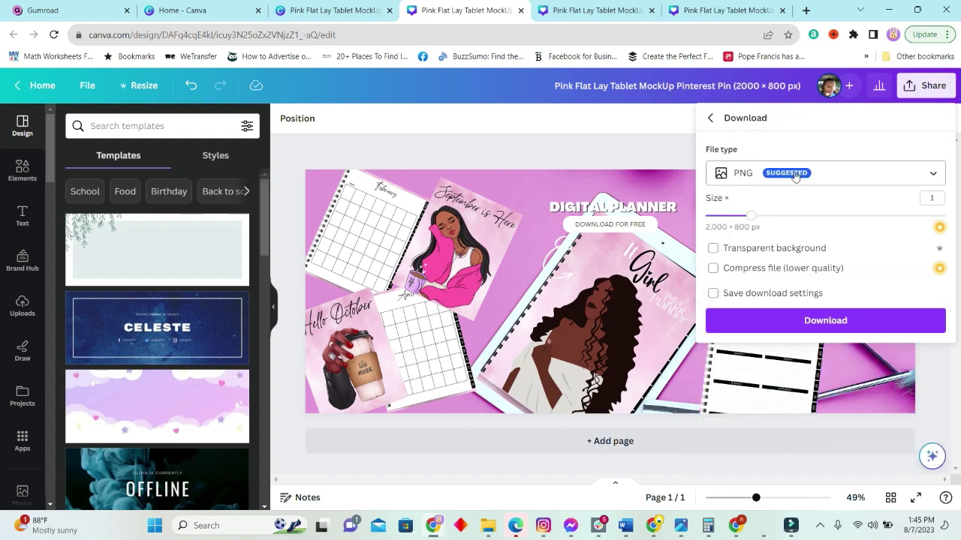
left_click(835, 321)
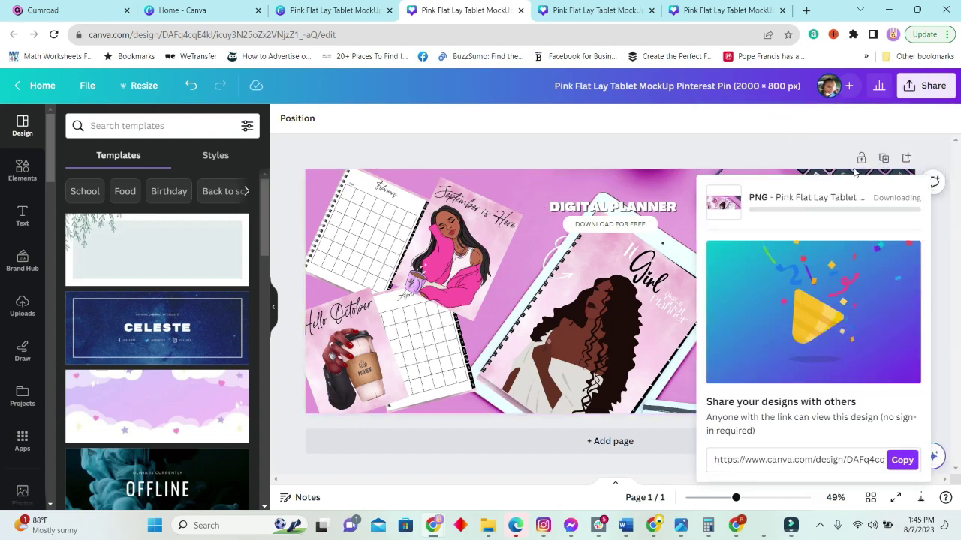
- Bring up the download options for the square 600 × 600 design
left_click(559, 11)
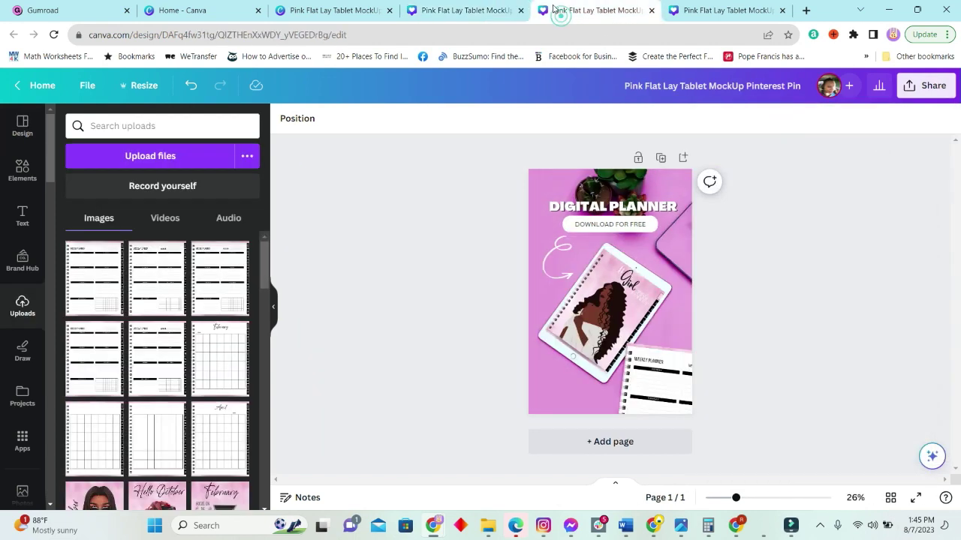
left_click(758, 14)
left_click(931, 89)
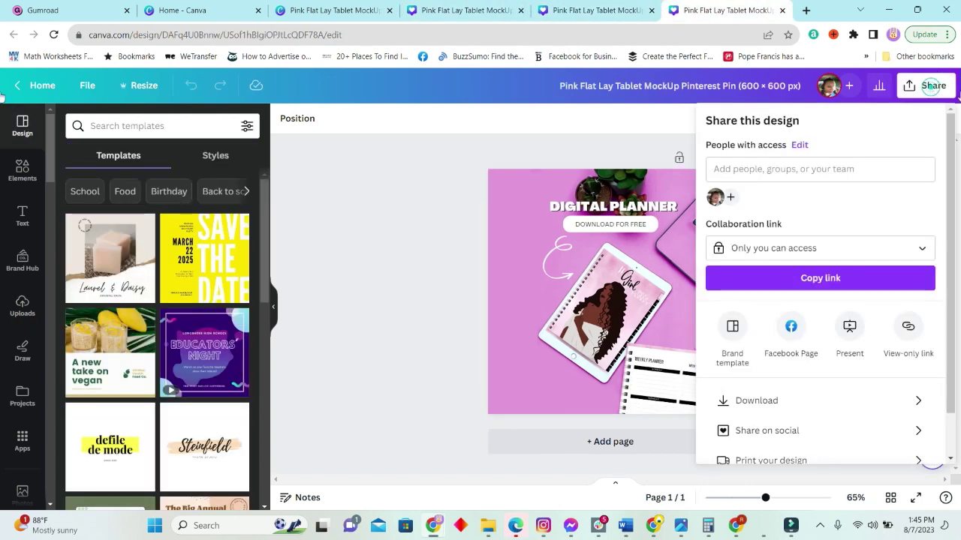
left_click(802, 401)
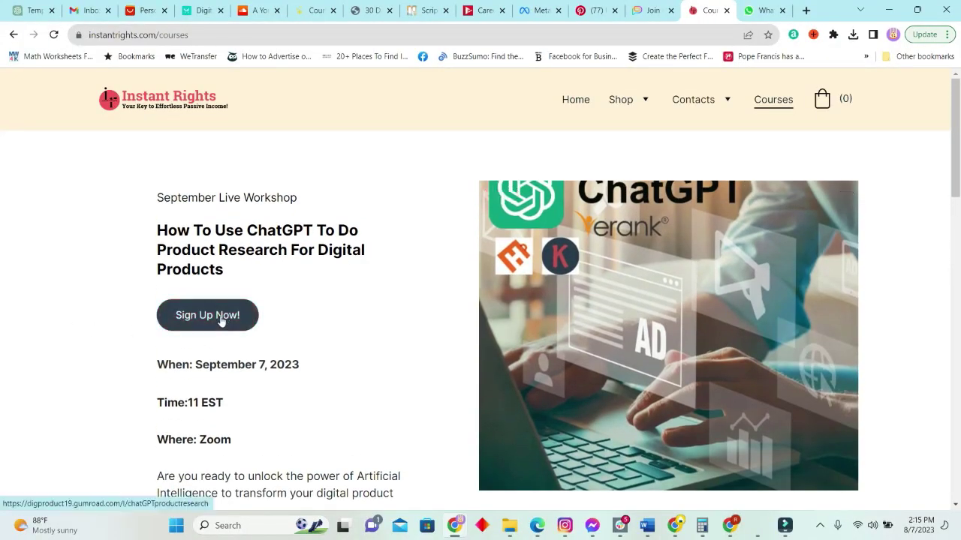
- Open the $10 ChatGPT product research workshop page and read down to 'SEE YOU THERE!'
left_click(220, 317)
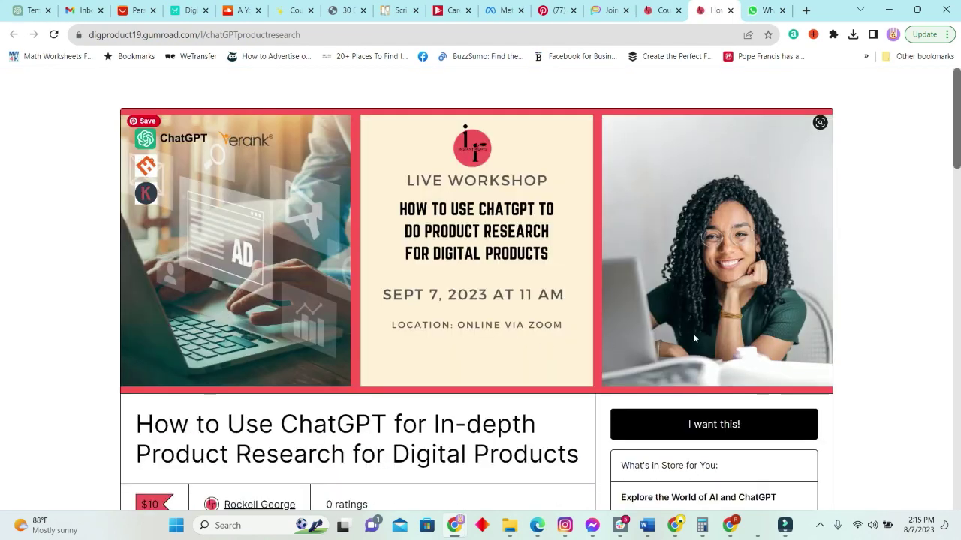
scroll(693, 333, "down", 1)
scroll(692, 334, "down", 1)
scroll(695, 335, "down", 2)
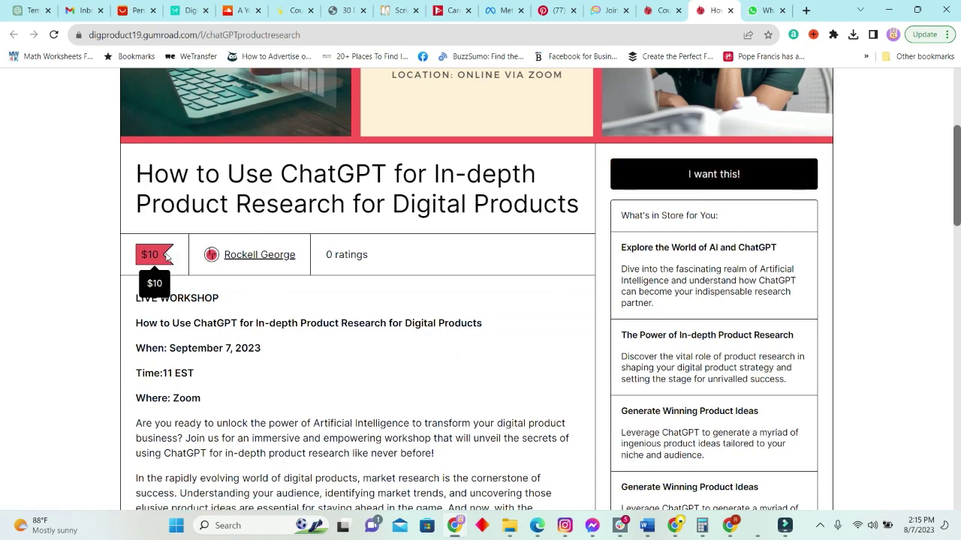
scroll(699, 226, "down", 1)
scroll(698, 226, "down", 1)
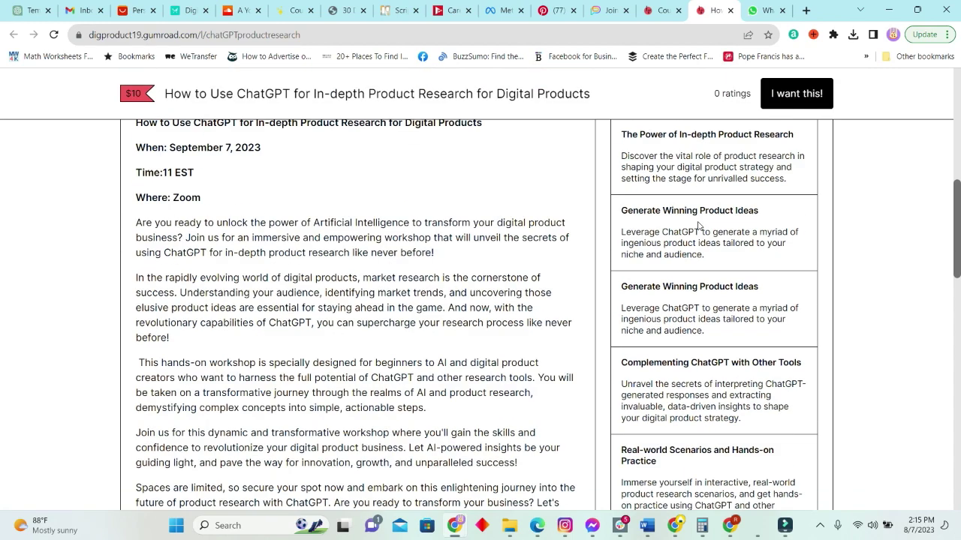
scroll(699, 225, "down", 1)
scroll(699, 225, "down", 1)
scroll(699, 225, "down", 1)
scroll(699, 225, "down", 1)
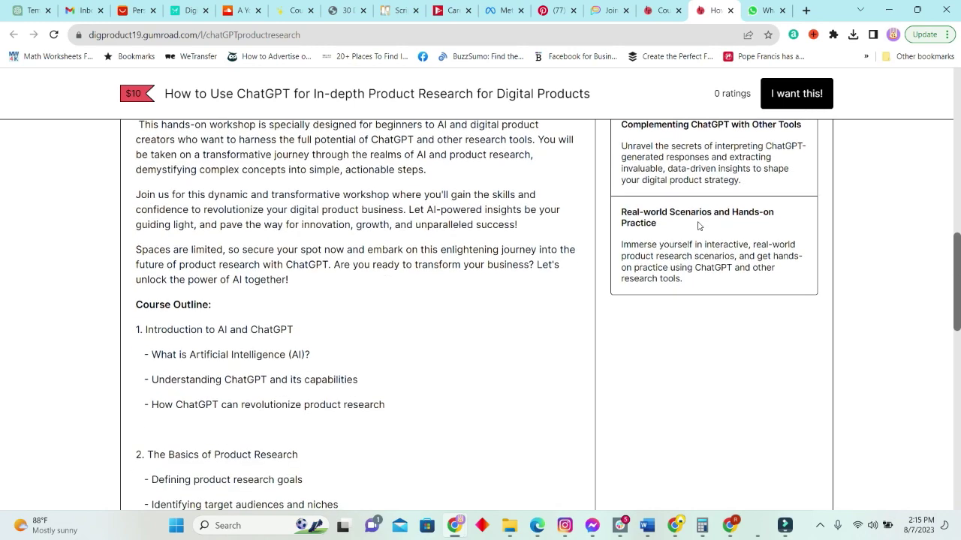
scroll(699, 226, "down", 1)
scroll(699, 226, "down", 1)
scroll(699, 226, "down", 1)
scroll(699, 227, "down", 2)
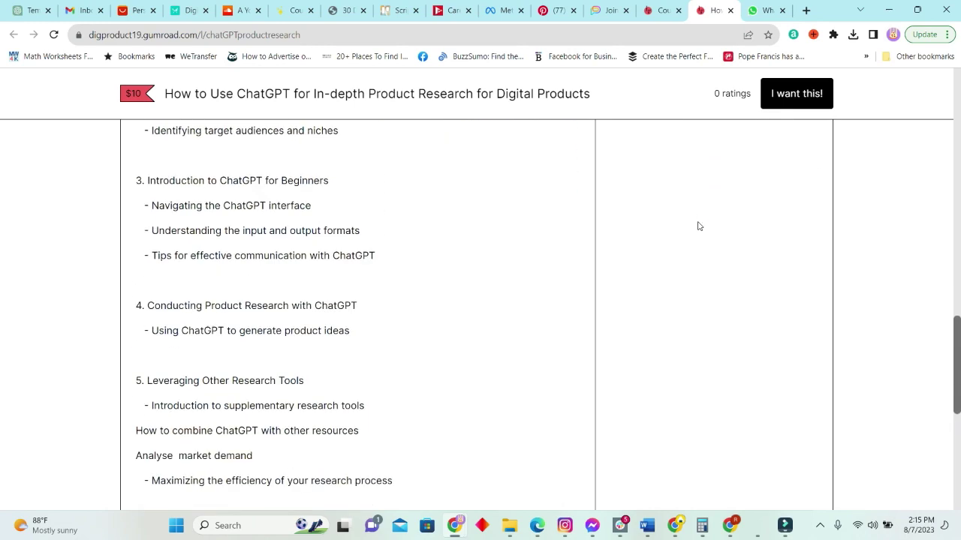
scroll(698, 228, "down", 2)
scroll(699, 227, "down", 2)
scroll(699, 228, "down", 1)
scroll(699, 227, "down", 1)
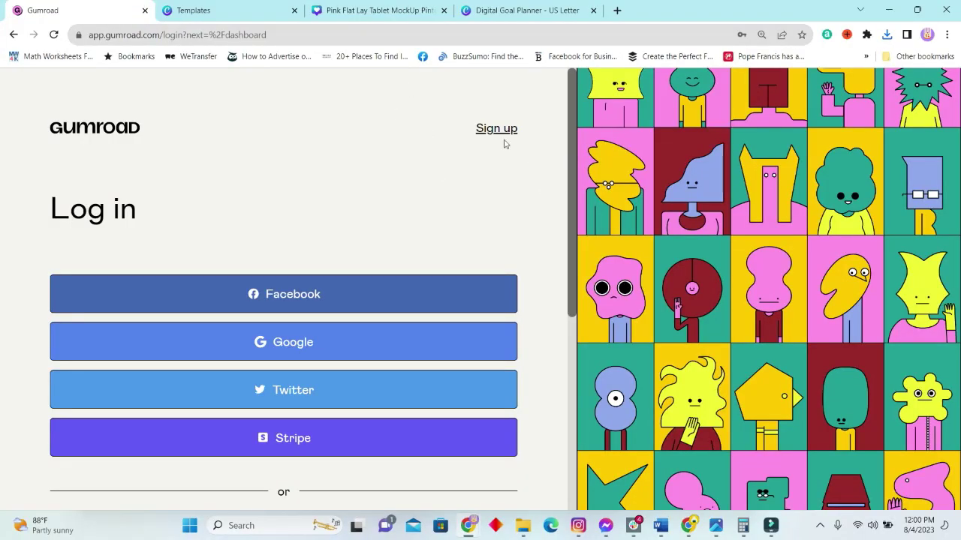
- Switch from log-in to Sign up and enter the Gumroad dashboard
left_click(500, 131)
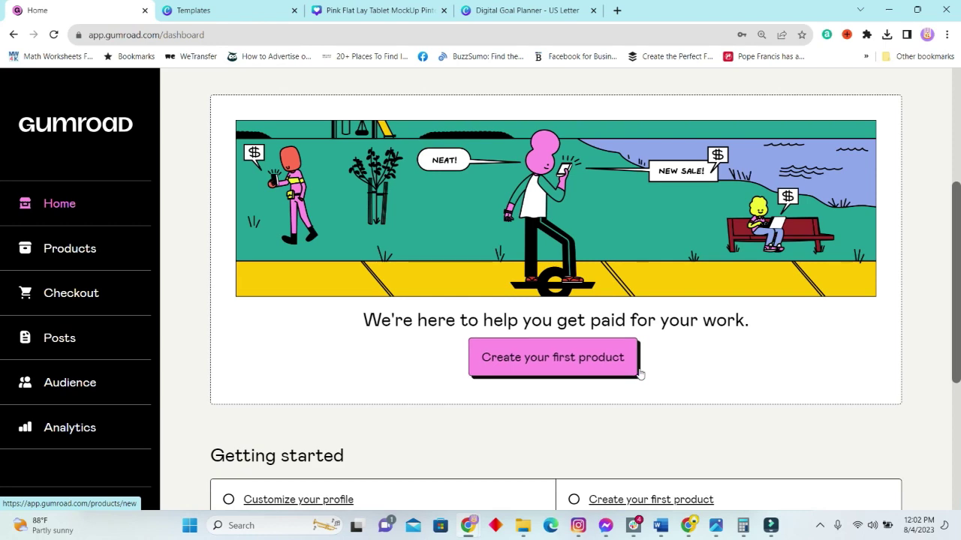
scroll(639, 372, "down", 3)
scroll(613, 345, "up", 1)
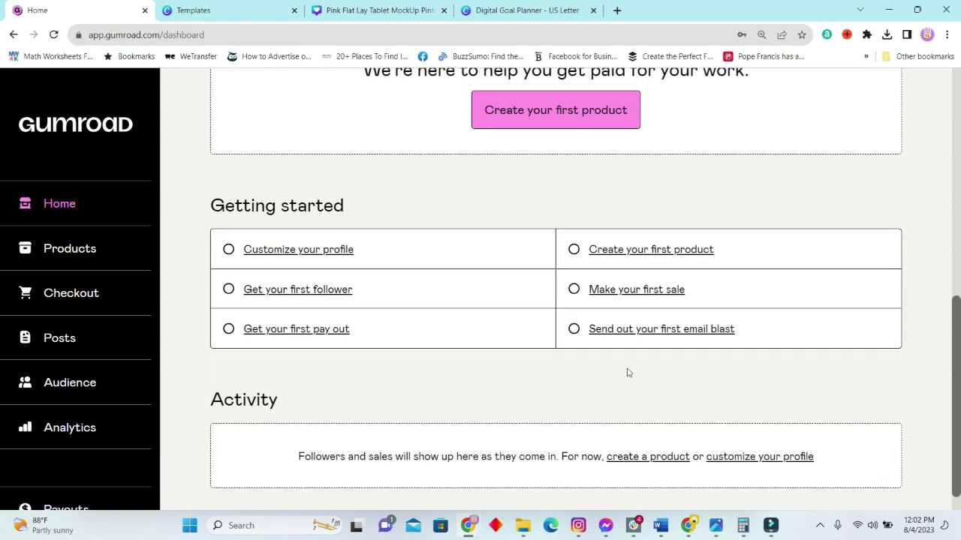
scroll(629, 373, "up", 3)
scroll(631, 379, "up", 4)
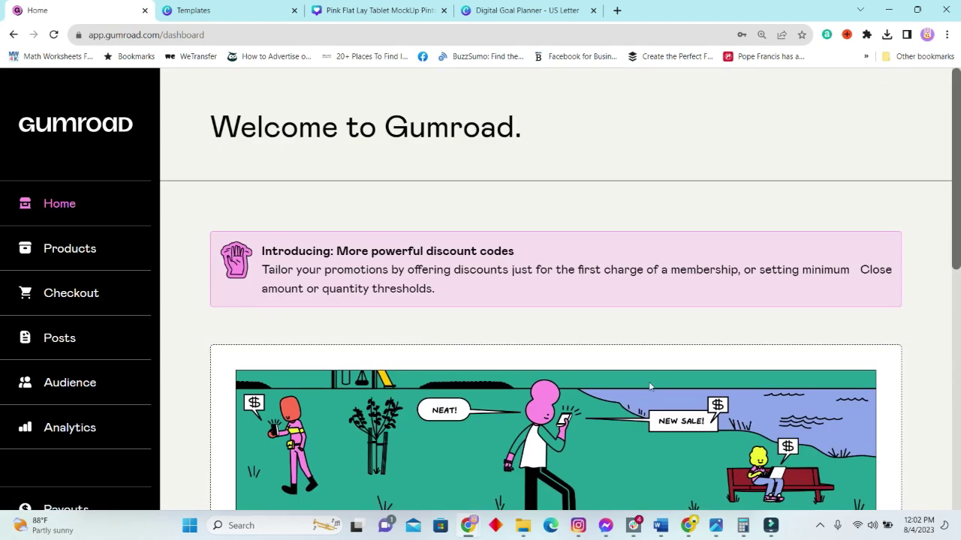
scroll(504, 330, "down", 2)
scroll(632, 448, "down", 3)
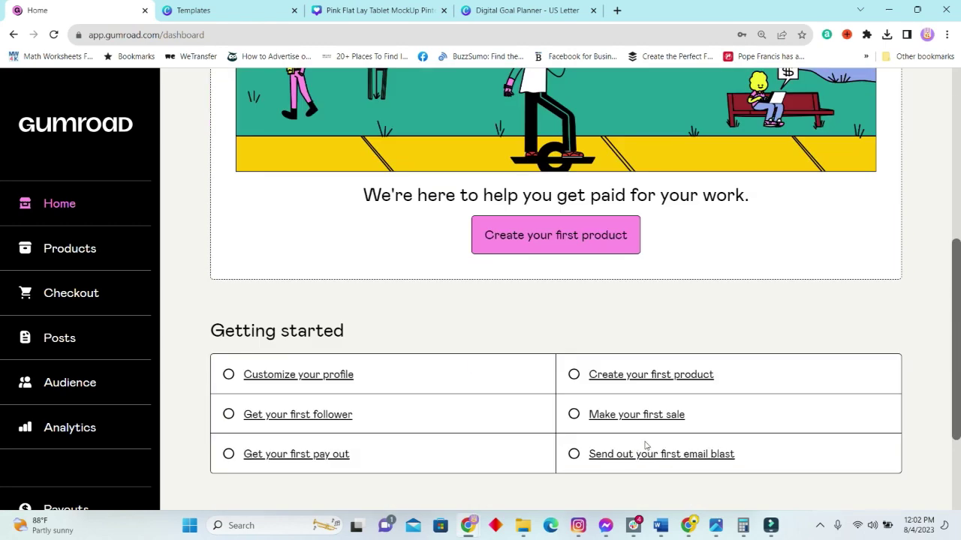
scroll(655, 444, "down", 1)
scroll(656, 440, "up", 3)
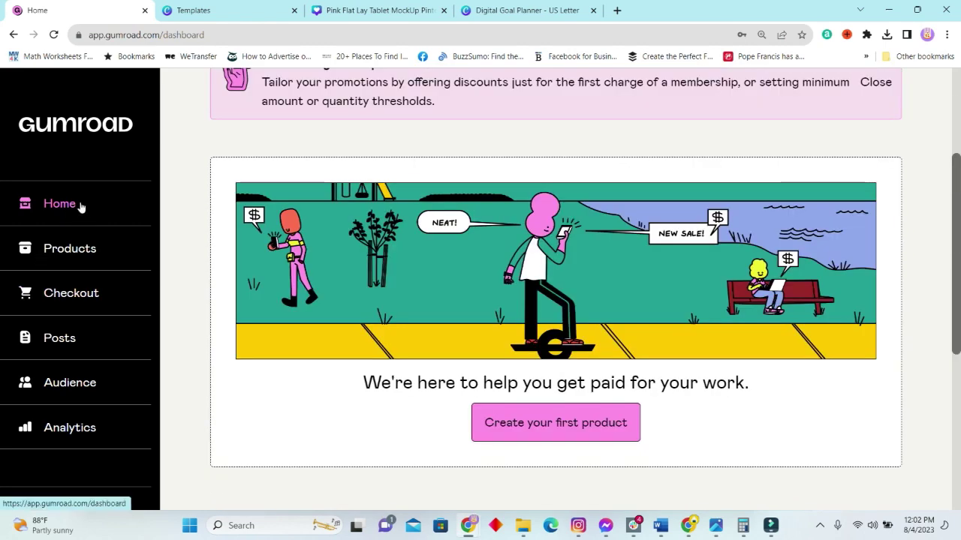
- Look over the Products list and the New product form
left_click(92, 255)
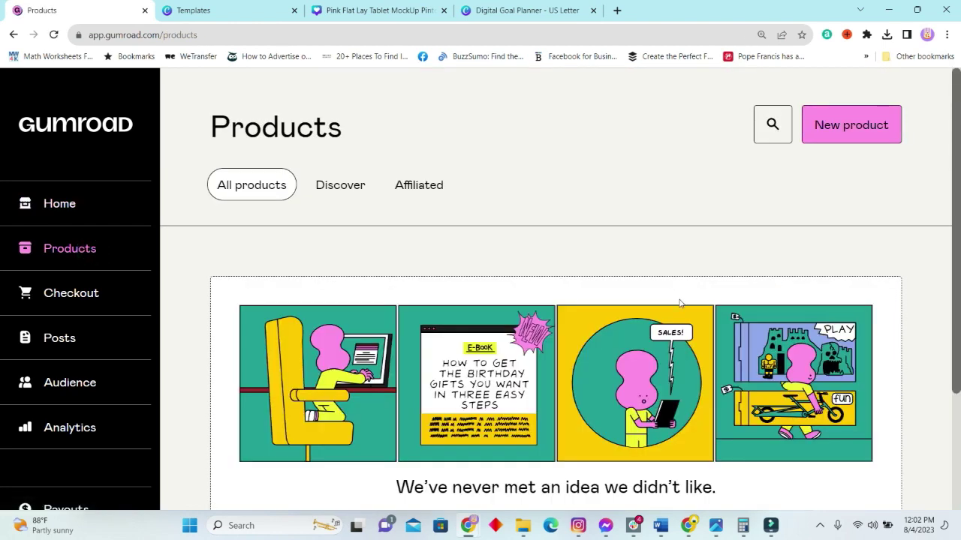
scroll(720, 296, "down", 2)
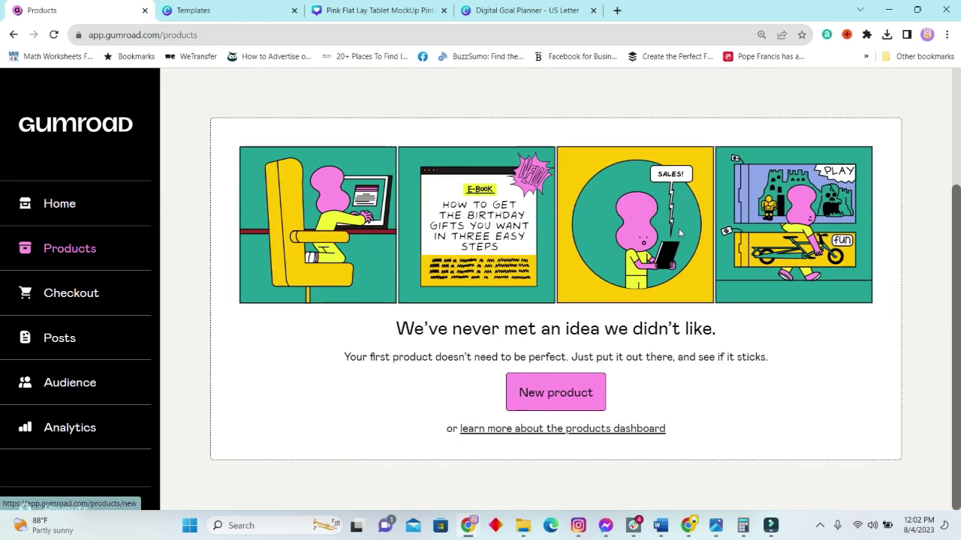
scroll(661, 384, "up", 2)
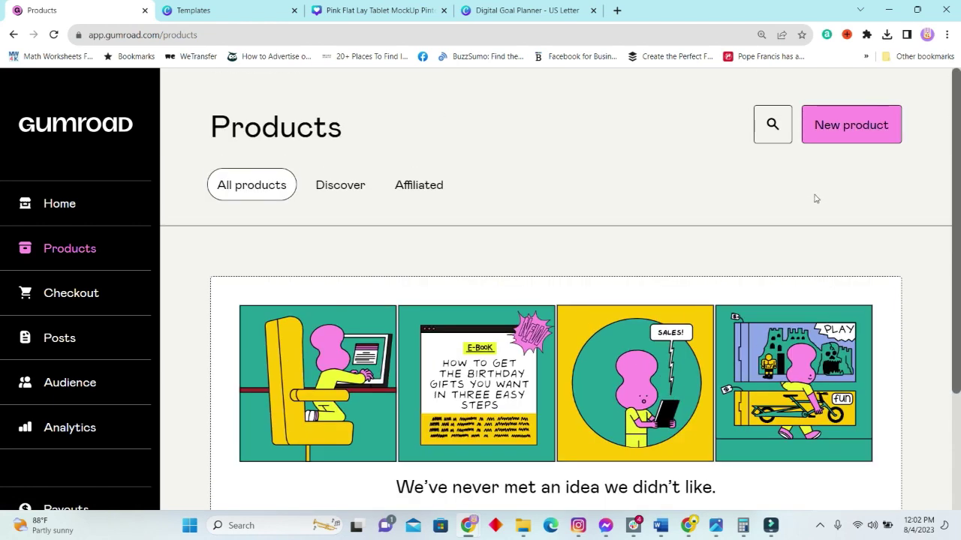
left_click(844, 122)
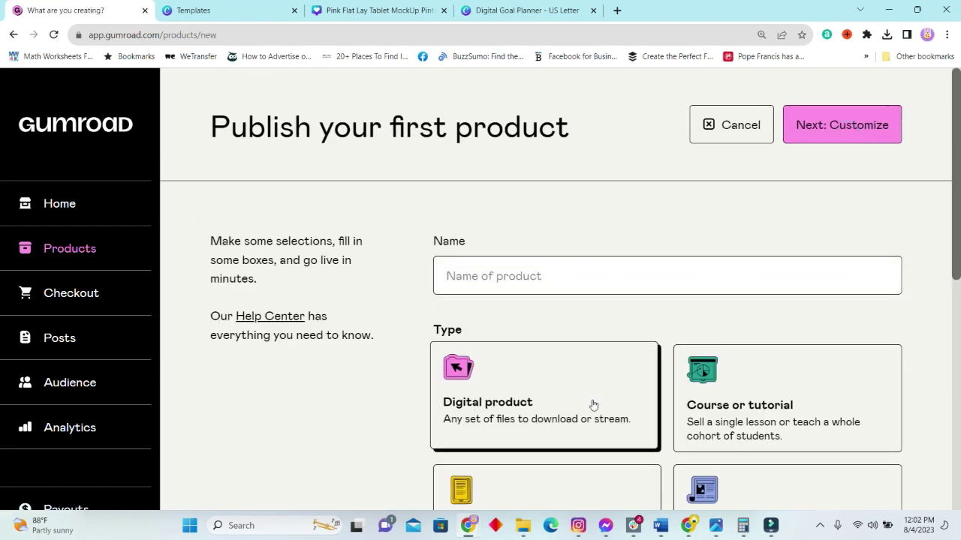
scroll(578, 383, "down", 2)
scroll(679, 434, "down", 2)
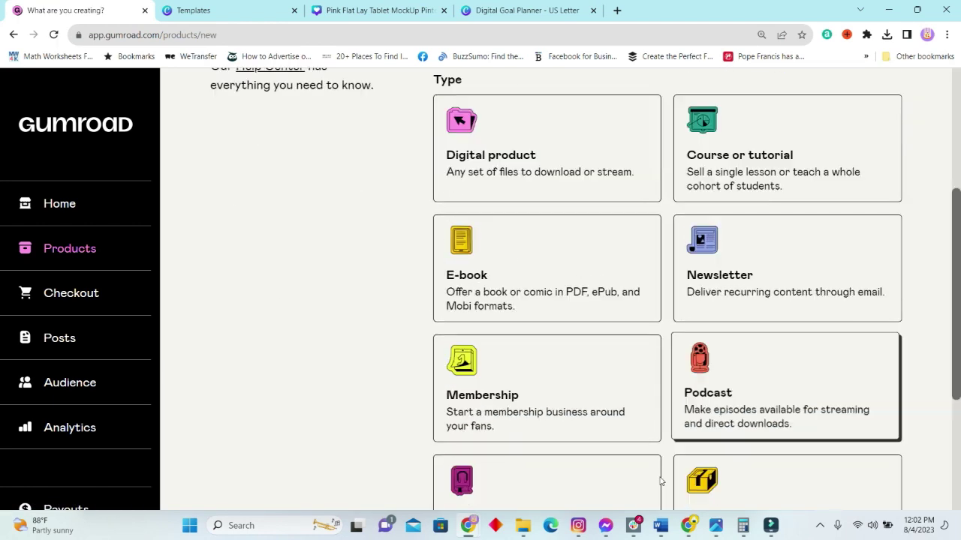
scroll(662, 476, "down", 2)
- Review the Checkout section's Discounts, Checkout form and Upsells pages
left_click(91, 301)
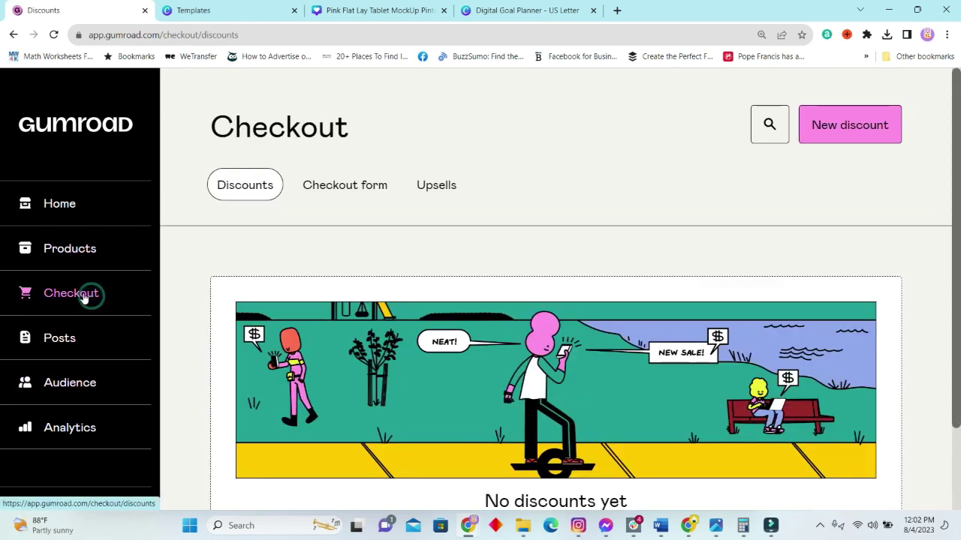
scroll(604, 315, "down", 2)
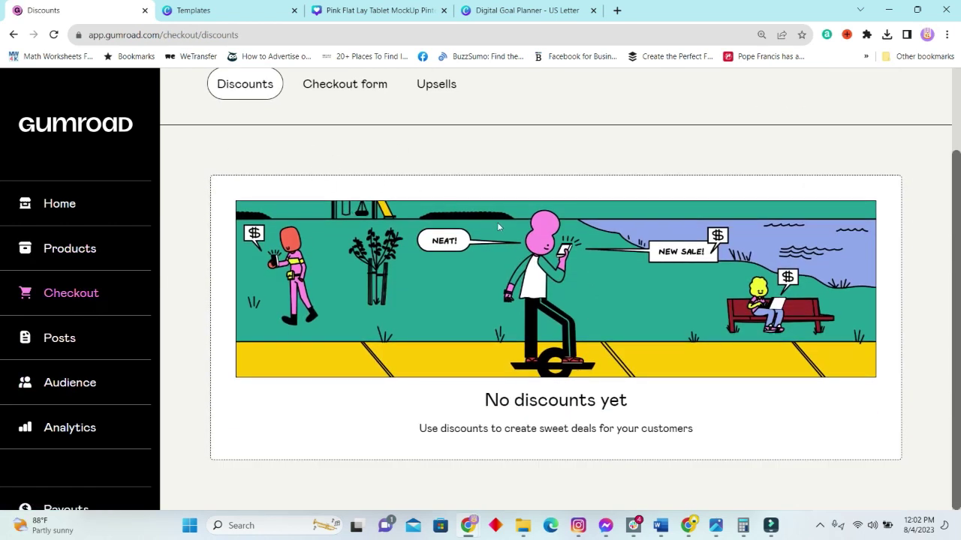
left_click(336, 89)
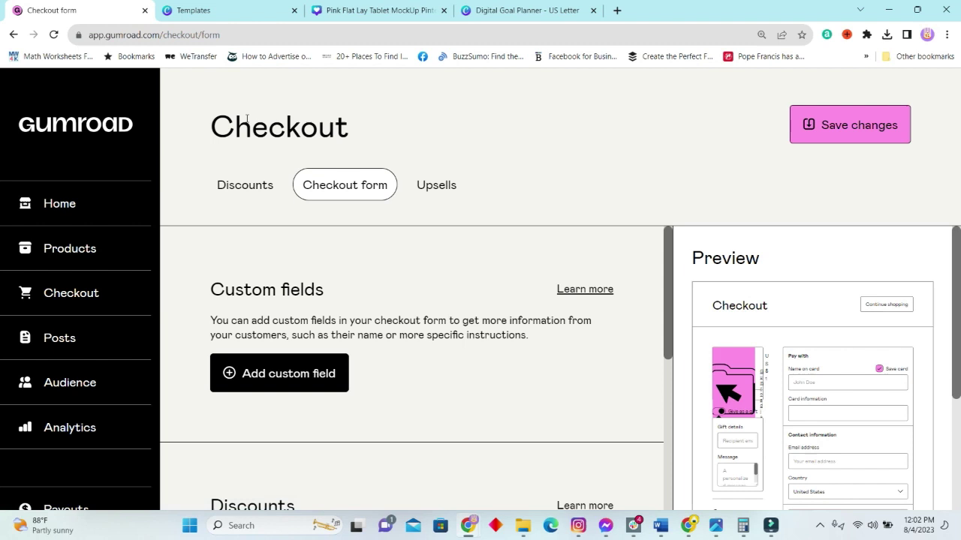
scroll(481, 264, "down", 5)
left_click(428, 176)
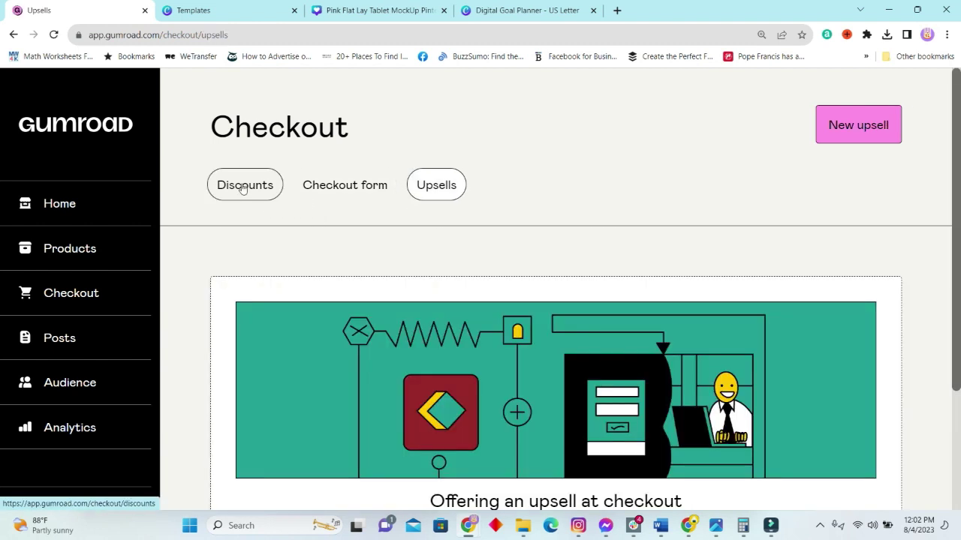
left_click(242, 184)
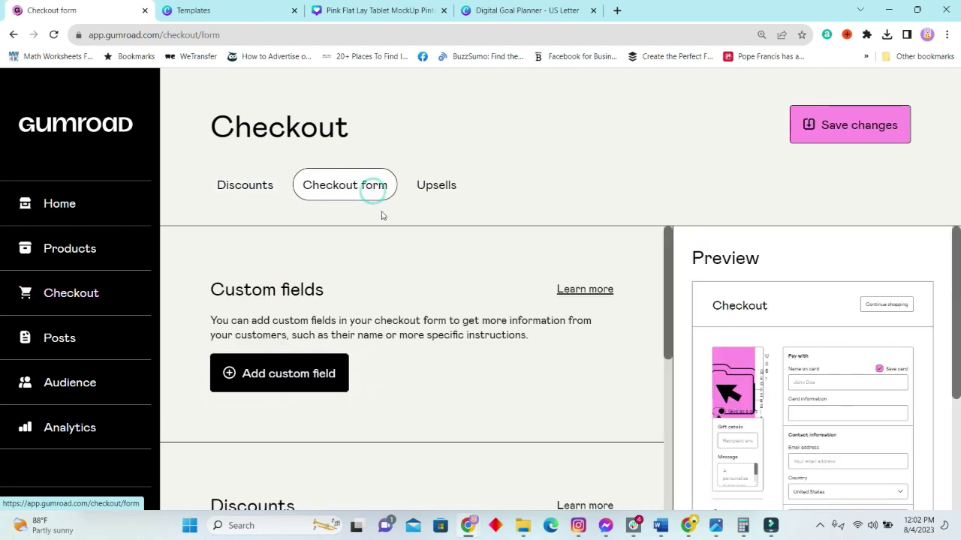
scroll(432, 277, "down", 2)
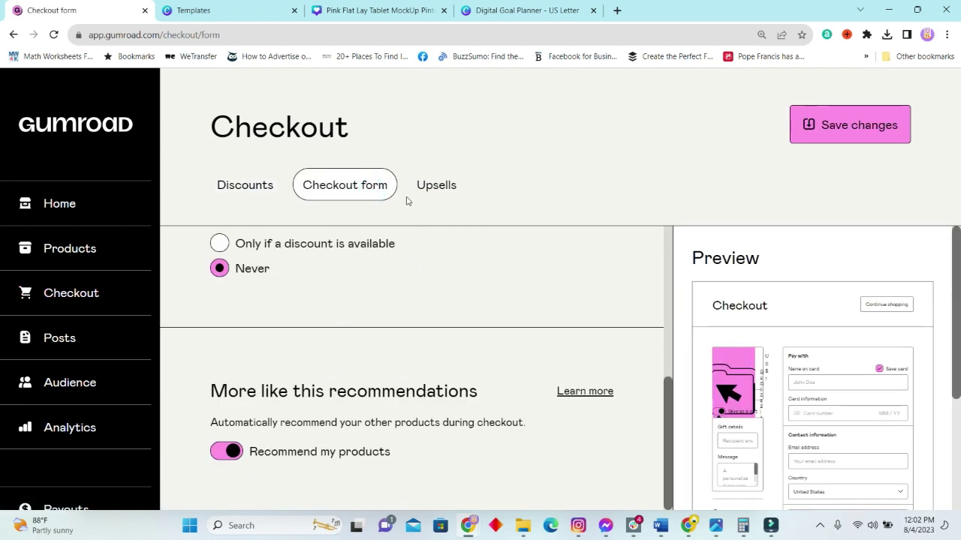
- Browse the published Posts page, then move on to the Audience section
left_click(66, 338)
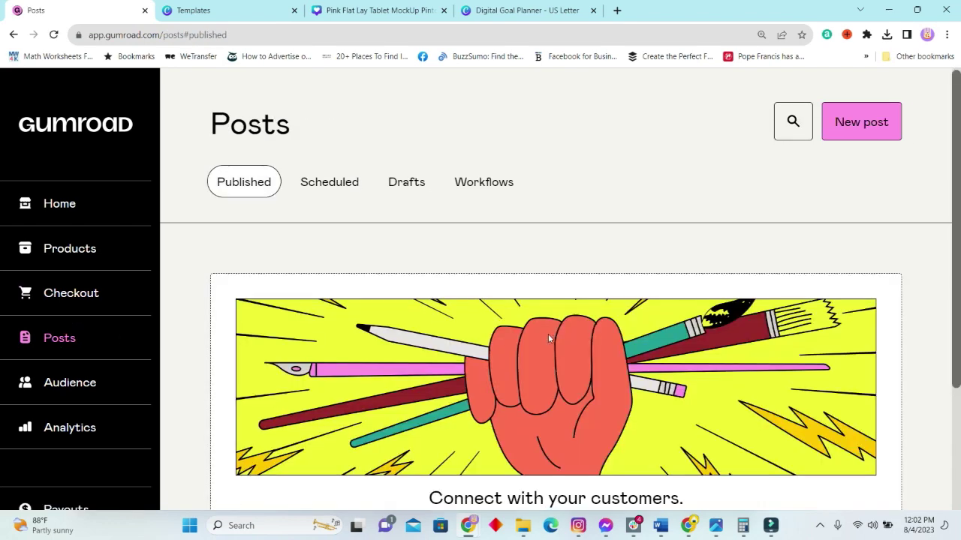
scroll(548, 339, "down", 2)
scroll(597, 388, "up", 2)
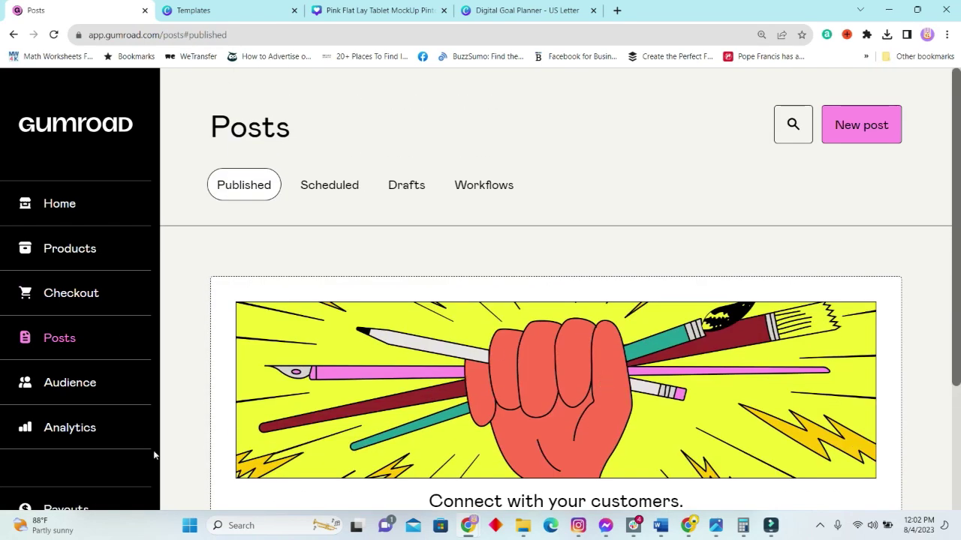
left_click(86, 390)
- Review the sales analytics and the follower analytics
scroll(569, 366, "down", 2)
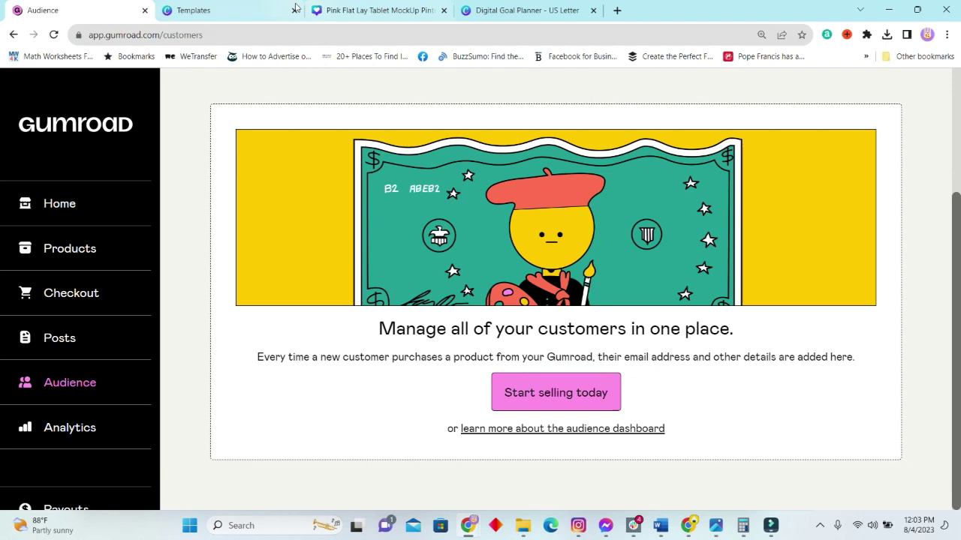
scroll(40, 361, "down", 2)
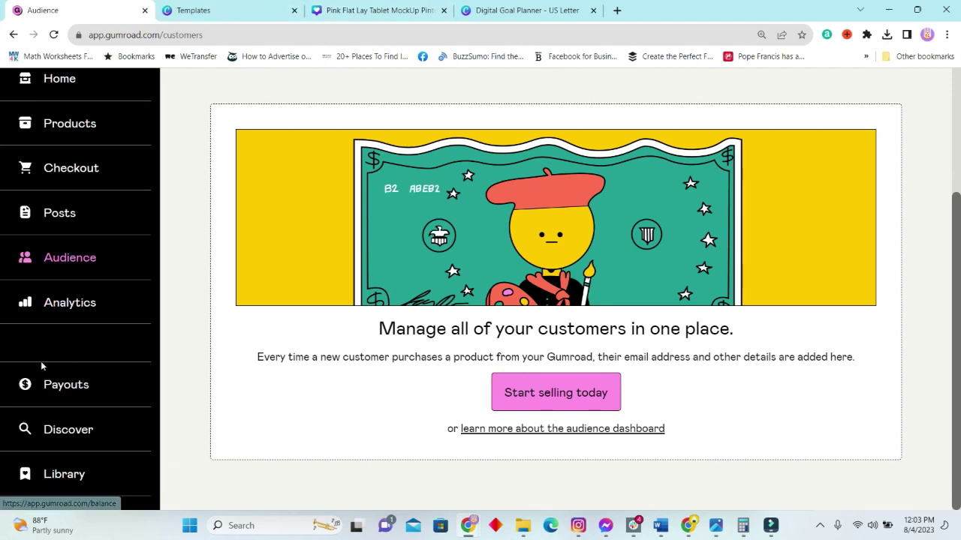
left_click(81, 307)
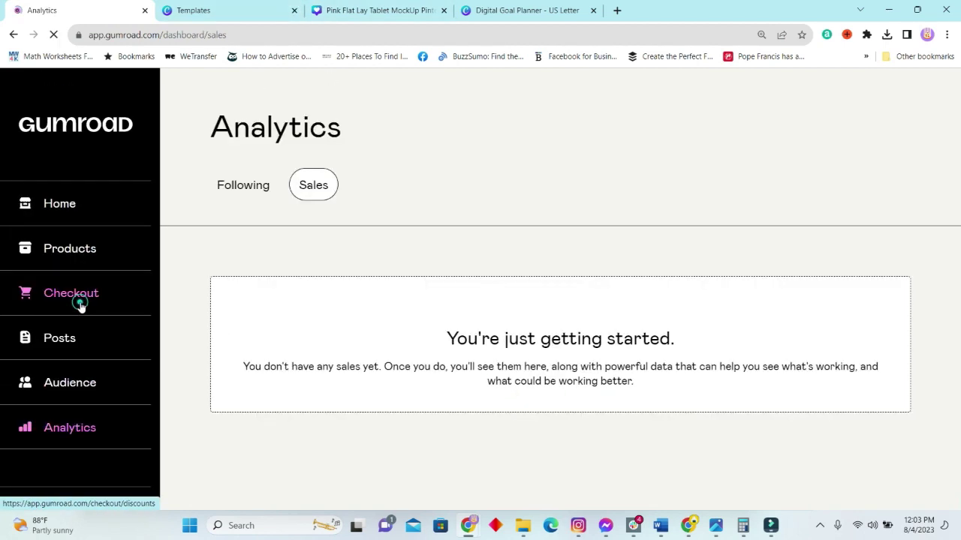
scroll(447, 333, "down", 2)
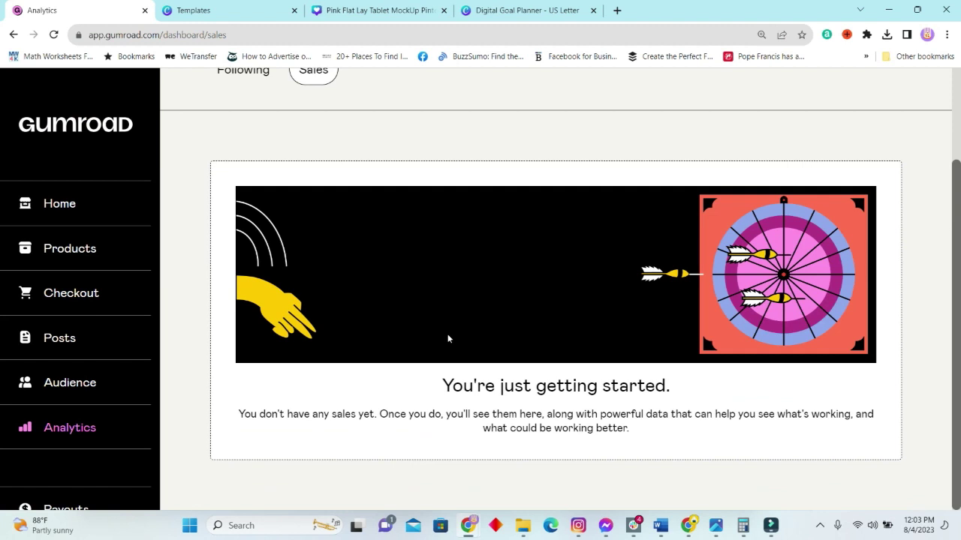
scroll(447, 339, "up", 2)
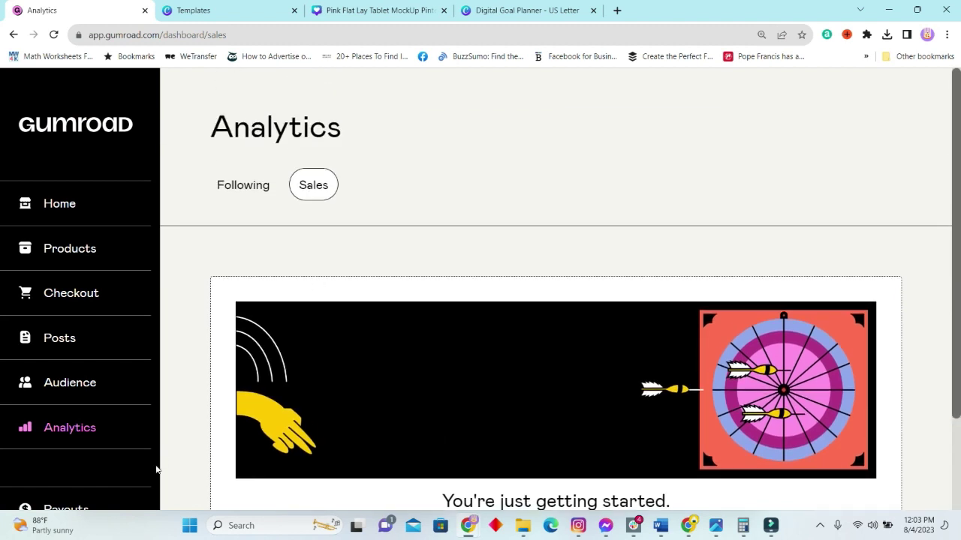
scroll(156, 470, "down", 2)
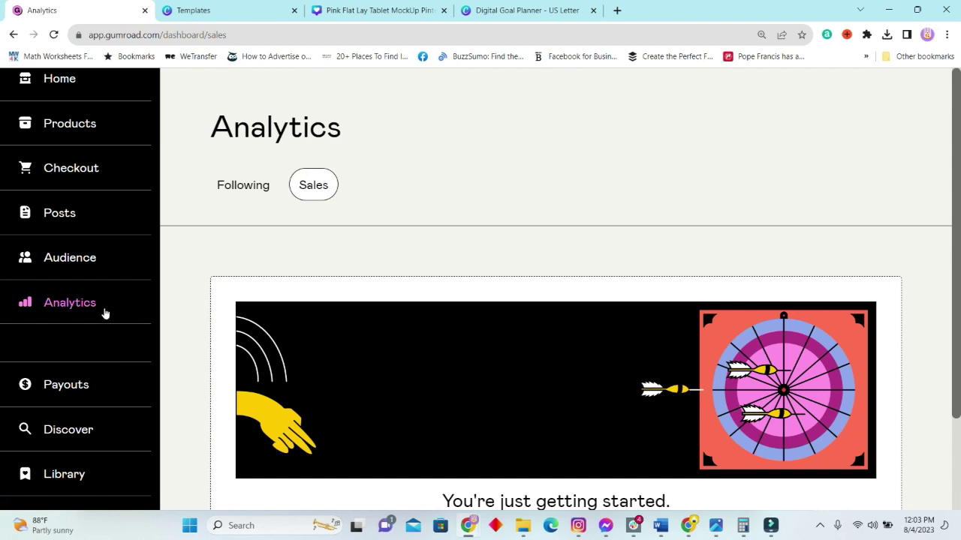
scroll(105, 314, "down", 2)
left_click(256, 191)
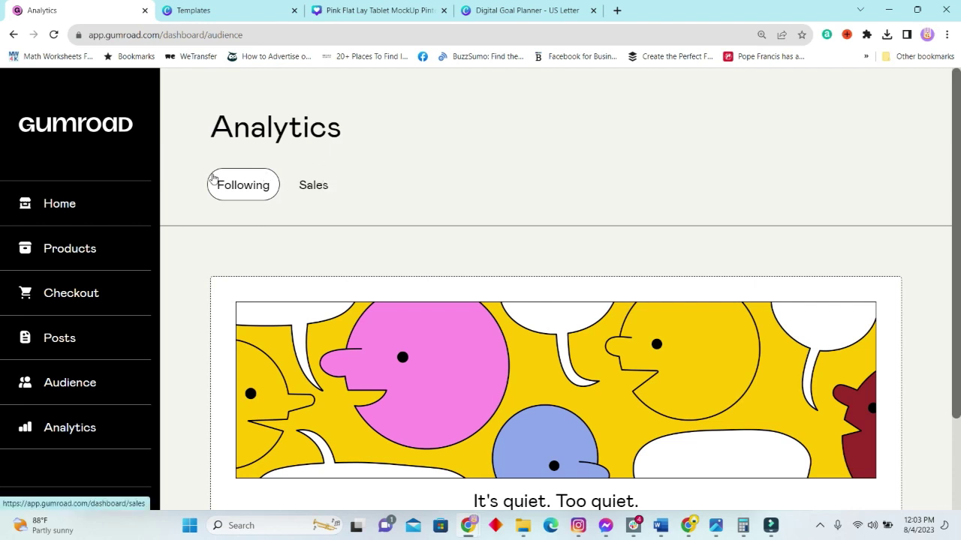
scroll(118, 384, "down", 1)
scroll(113, 379, "down", 3)
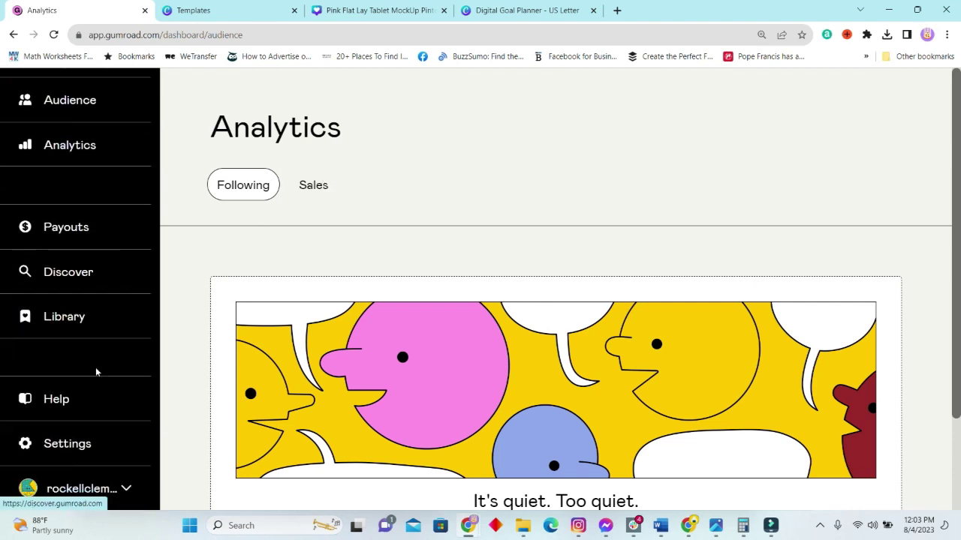
- Check the payouts summary, then browse the Discover marketplace of creators' products
left_click(73, 226)
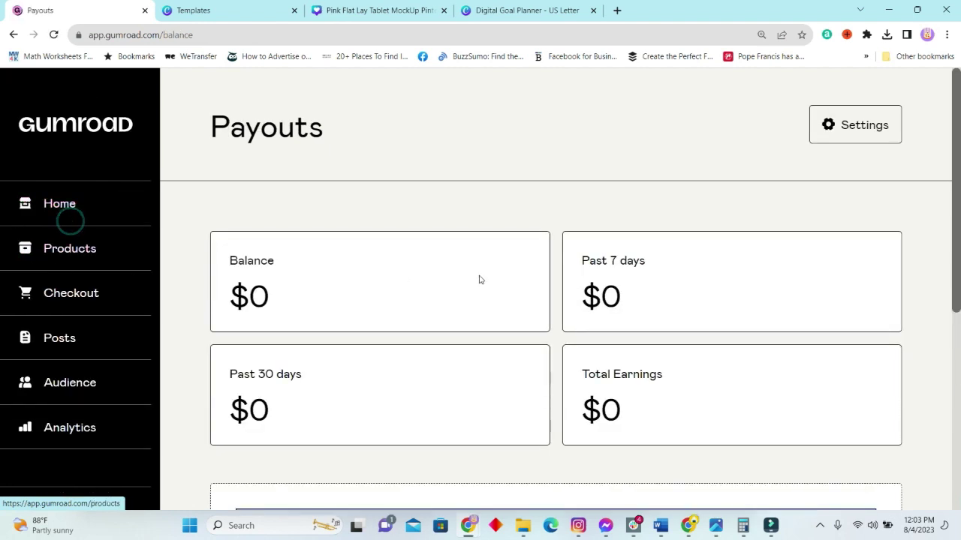
scroll(631, 293, "down", 3)
scroll(442, 322, "down", 1)
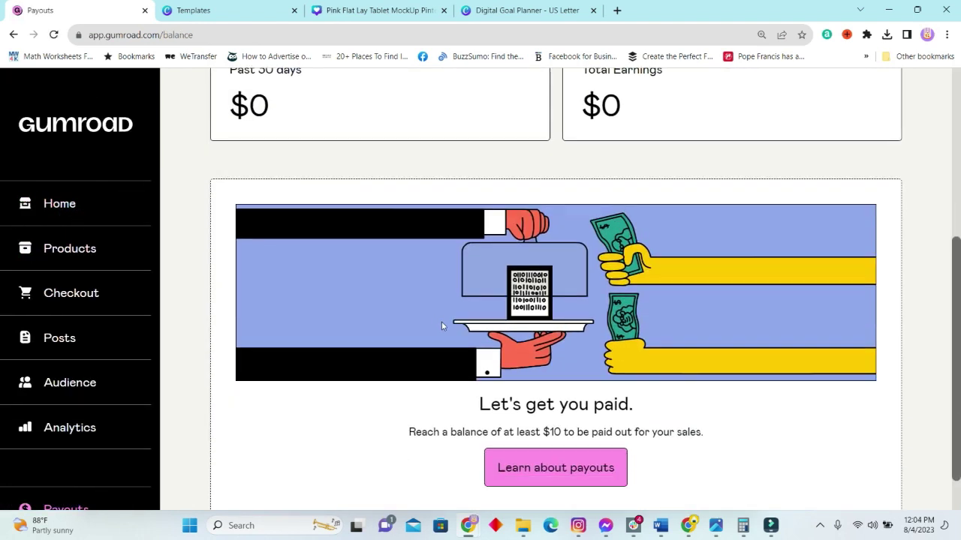
scroll(439, 324, "down", 1)
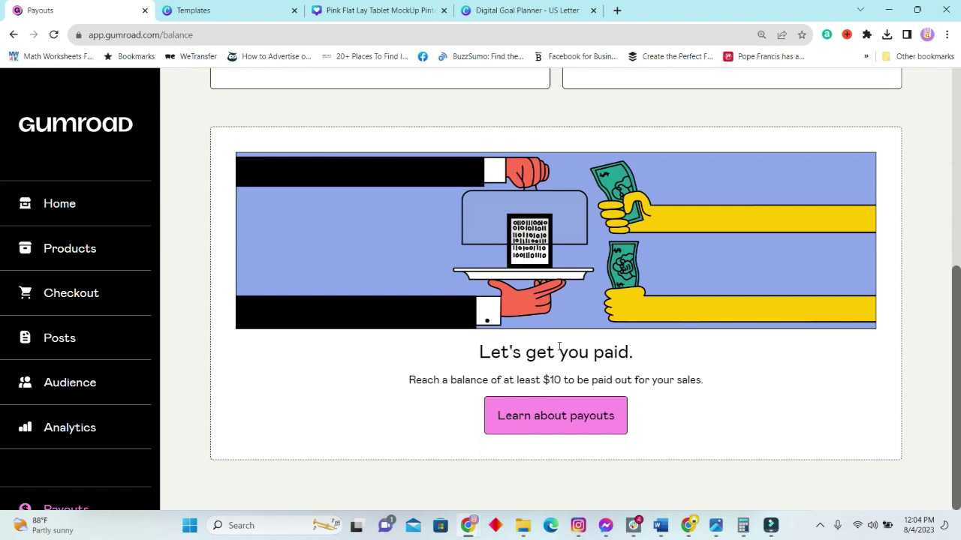
scroll(129, 359, "down", 1)
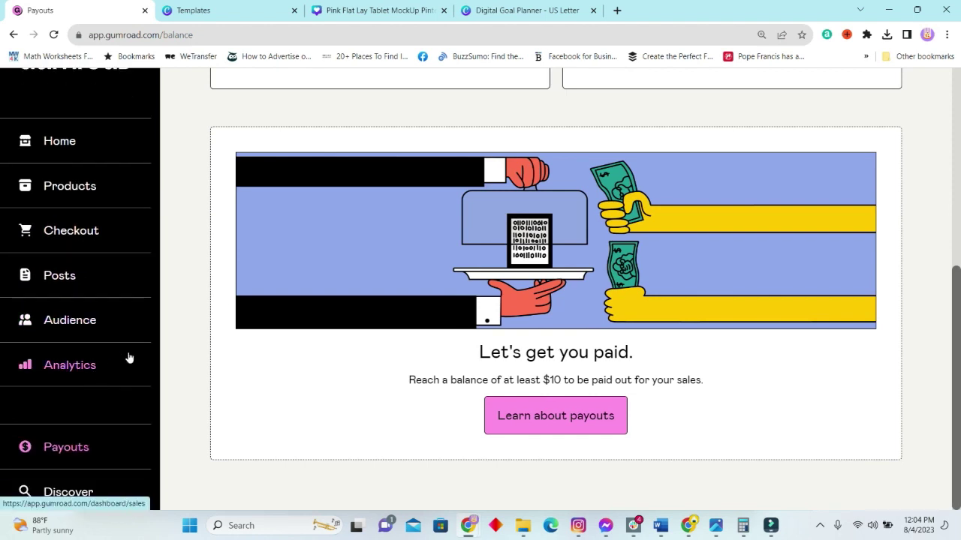
scroll(94, 376, "down", 3)
left_click(78, 304)
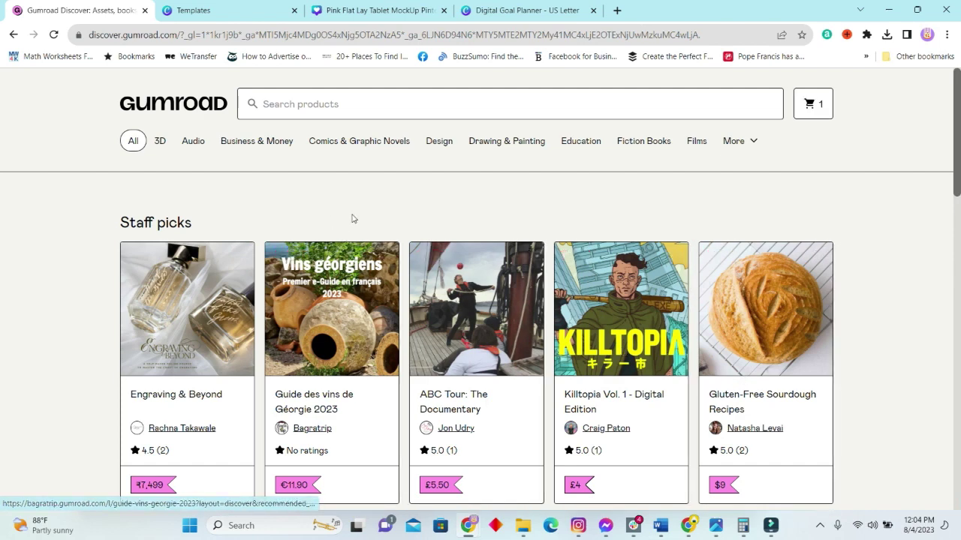
scroll(451, 338, "down", 3)
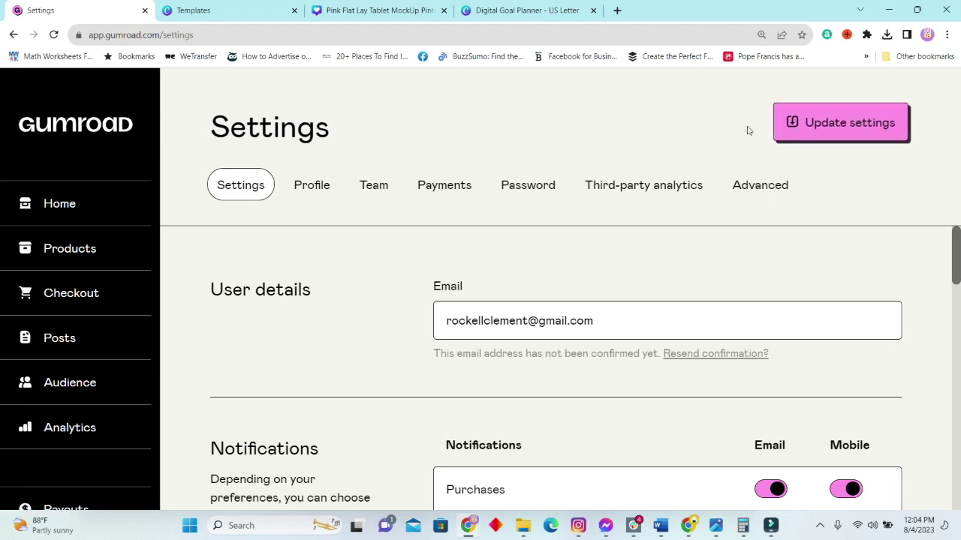
- Scroll through the account settings and notifications, then go to the empty Products page
scroll(460, 235, "down", 1)
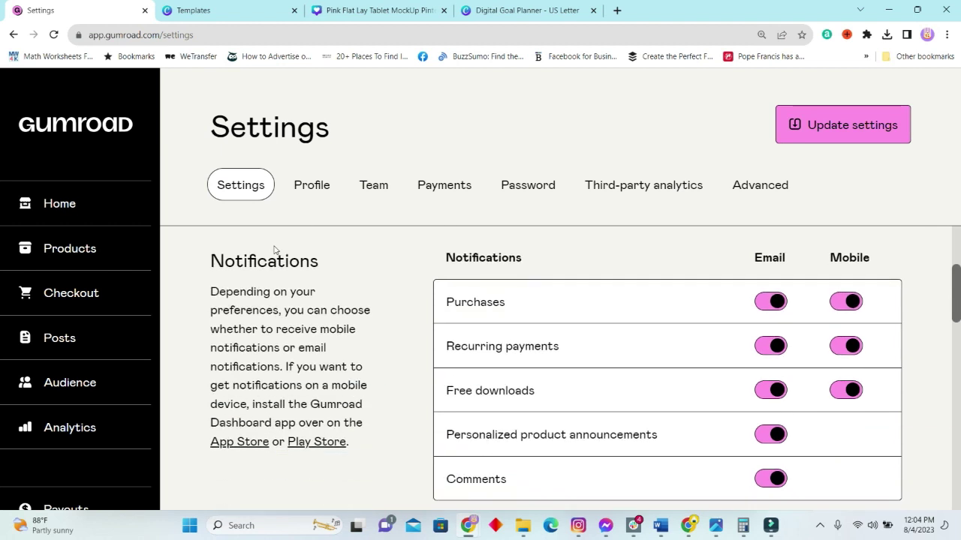
scroll(137, 420, "down", 1)
scroll(85, 293, "down", 2)
scroll(131, 496, "down", 1)
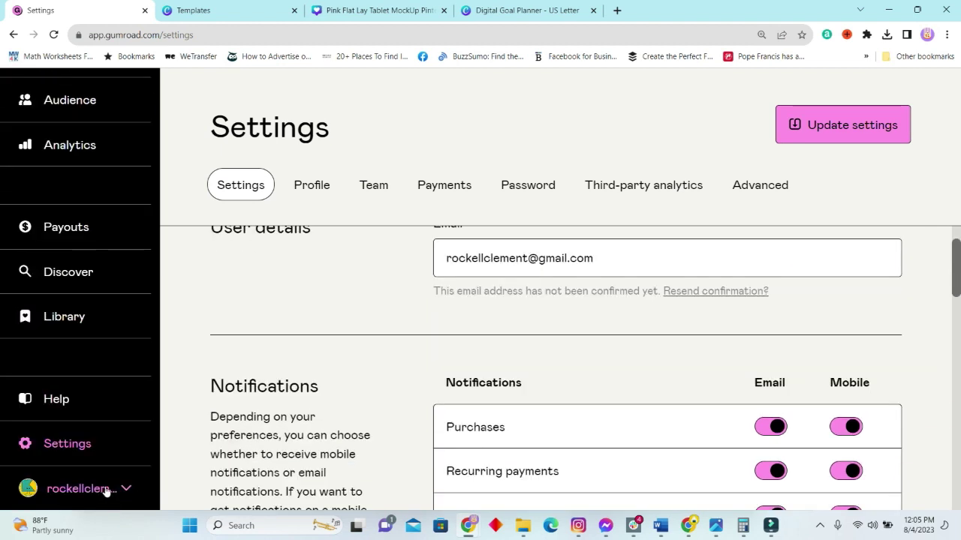
left_click(122, 485)
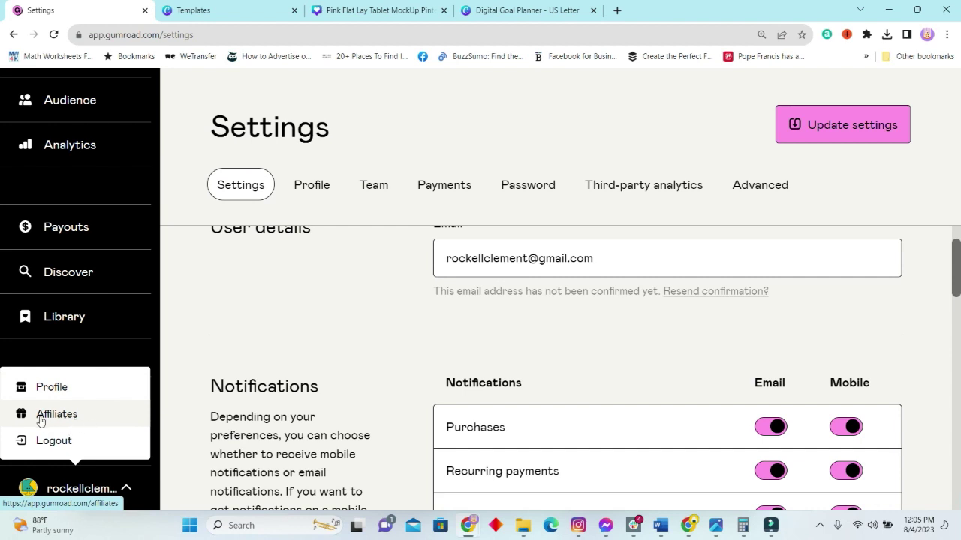
scroll(338, 270, "up", 1)
scroll(96, 280, "up", 3)
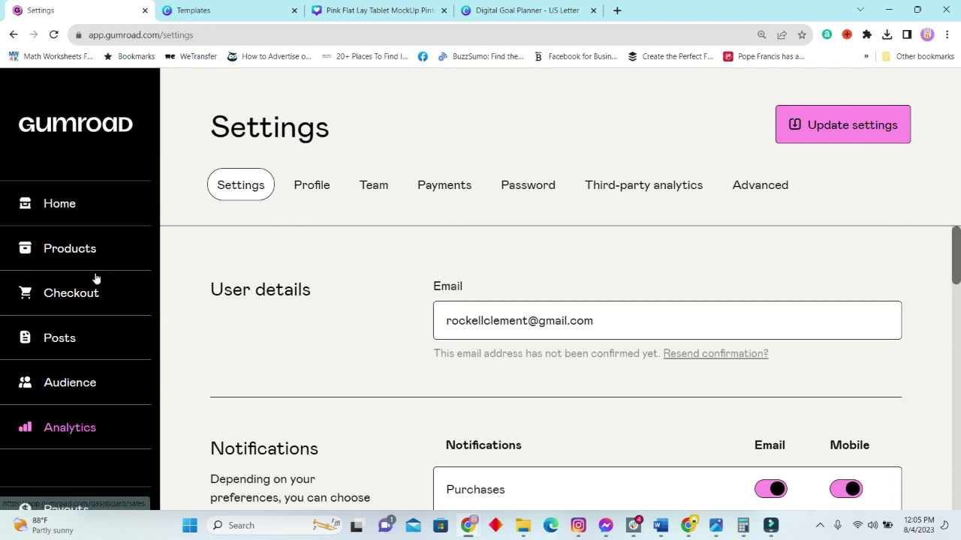
left_click(71, 257)
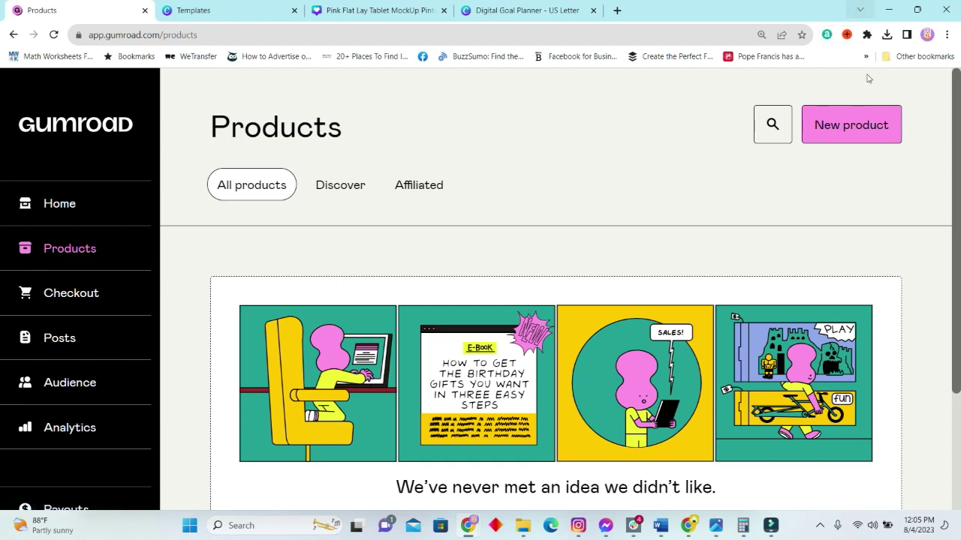
- Start a new product named 'Digital Goal Planner' as a Digital product
left_click(863, 126)
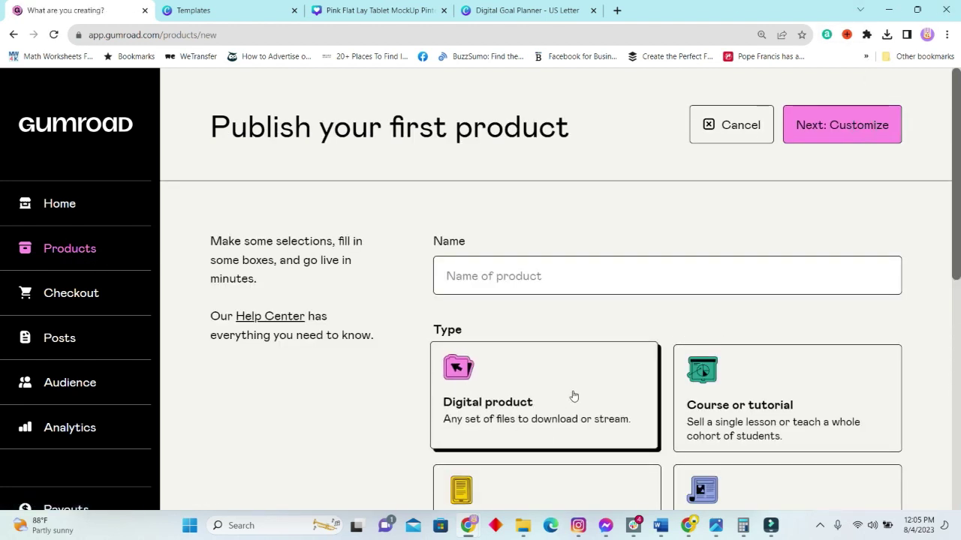
left_click(527, 279)
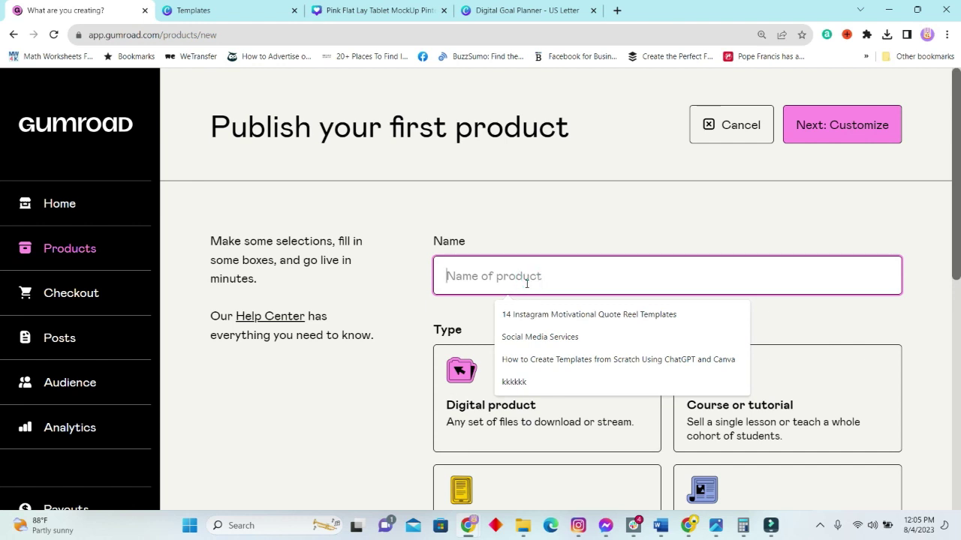
type("Digital")
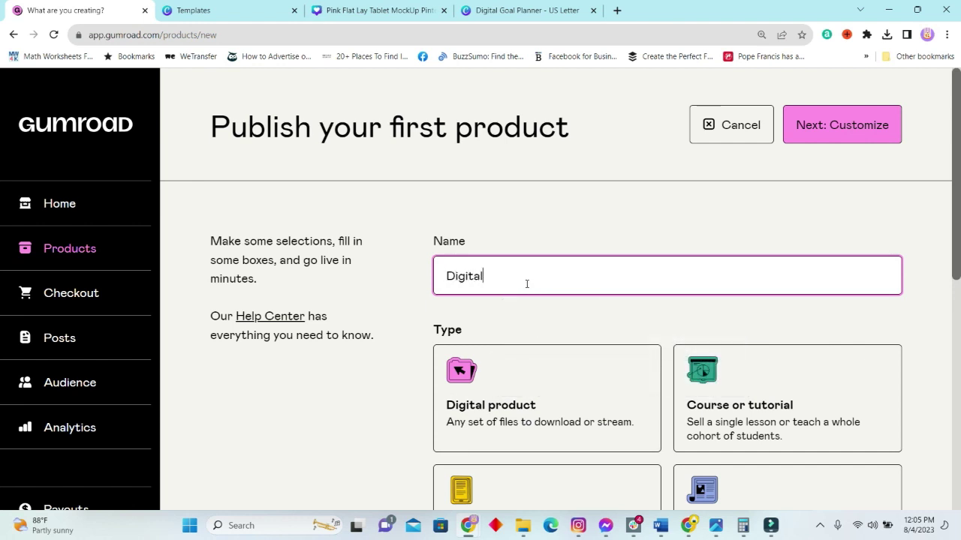
type(" Goal Planner")
scroll(605, 323, "down", 1)
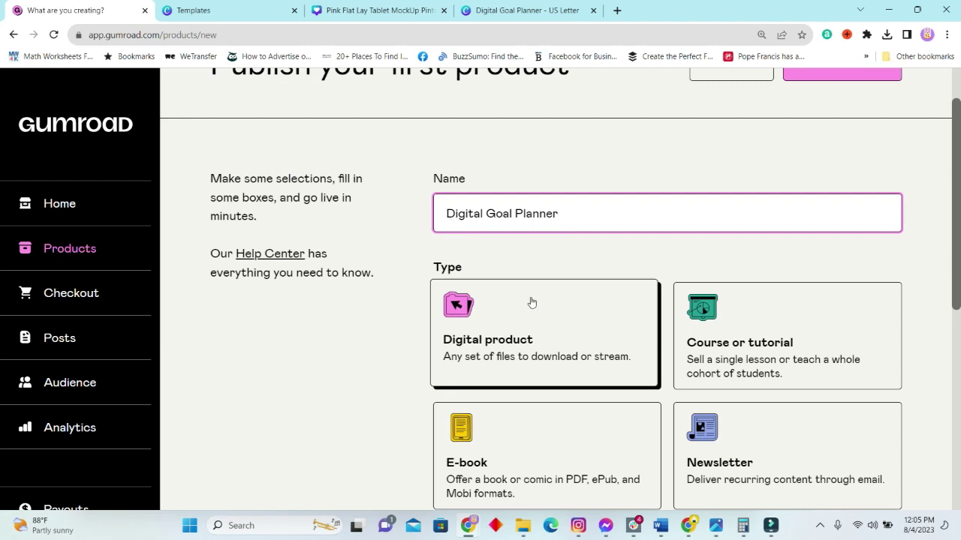
scroll(529, 303, "down", 2)
left_click(509, 222)
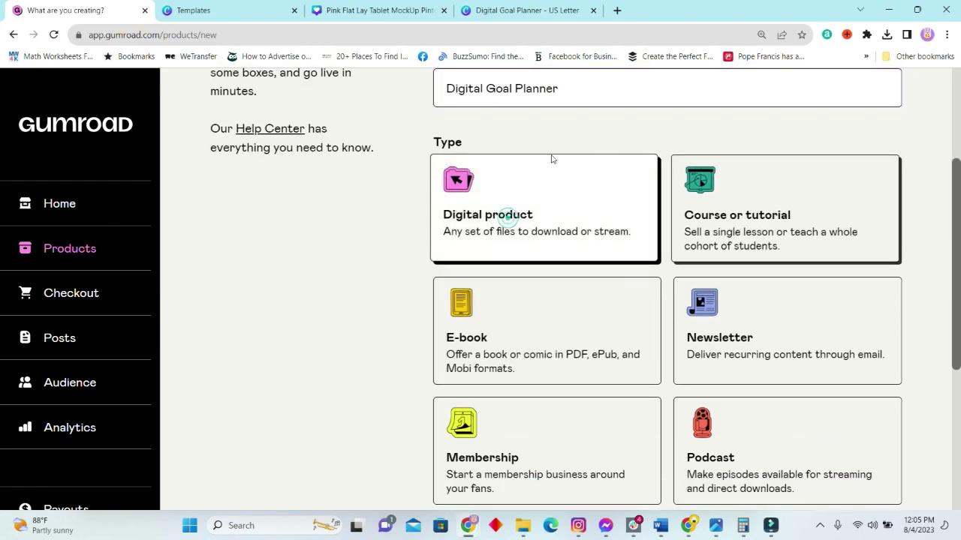
scroll(575, 230, "down", 2)
scroll(544, 266, "down", 2)
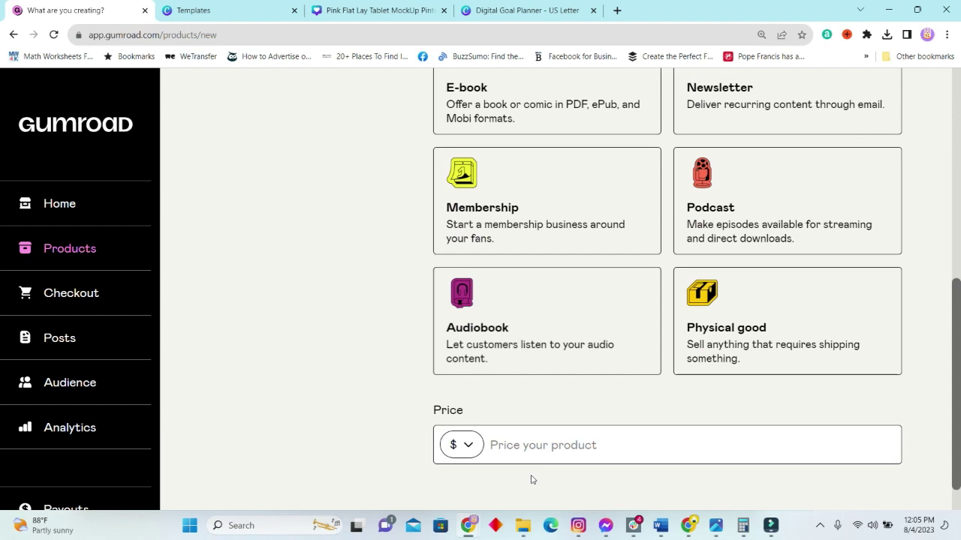
- Price it at $10 and continue to the customize page's Description box
left_click(541, 446)
type("10.00")
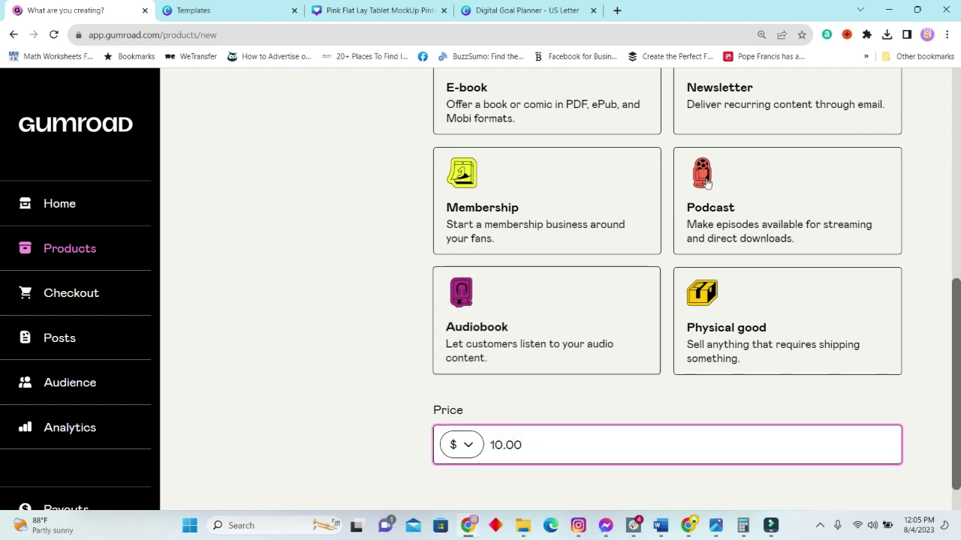
scroll(766, 248, "up", 4)
scroll(826, 210, "up", 2)
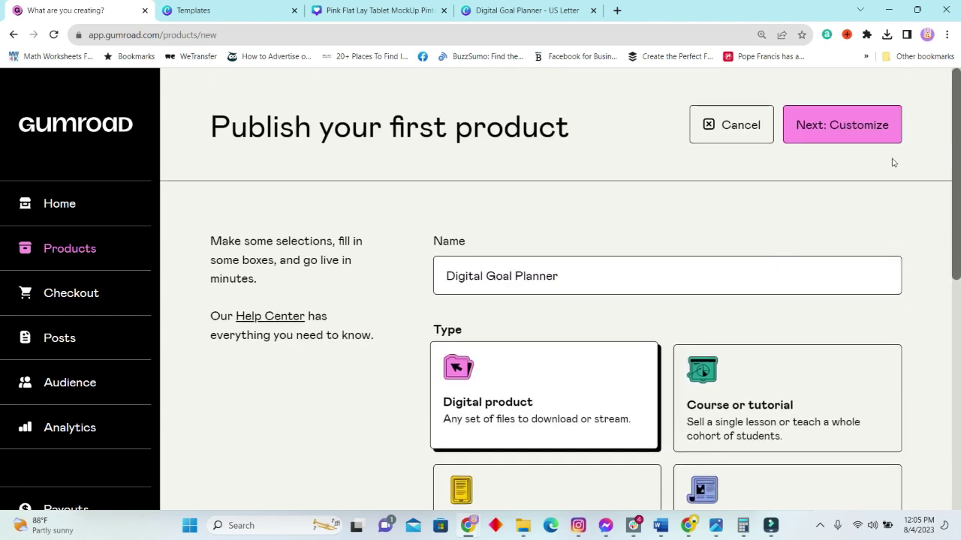
left_click(873, 134)
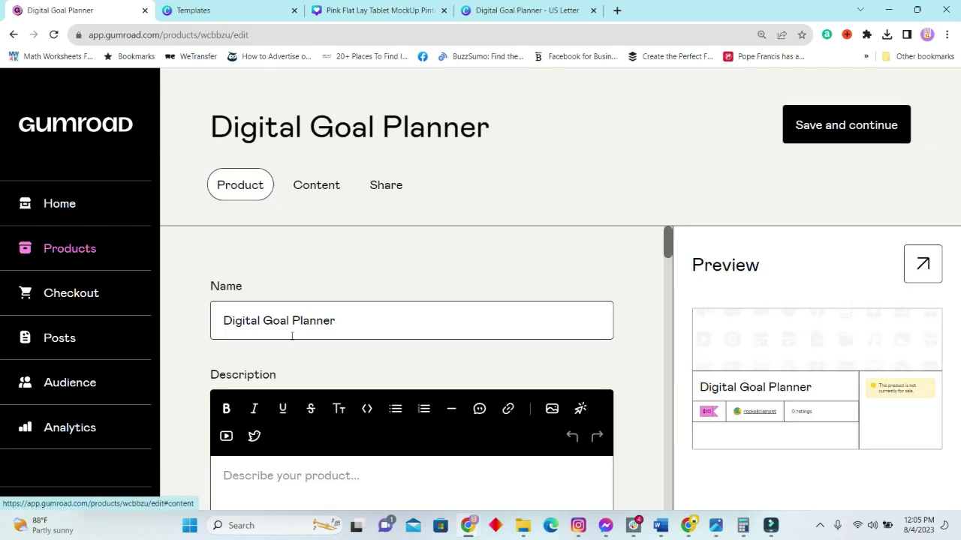
scroll(298, 312, "down", 2)
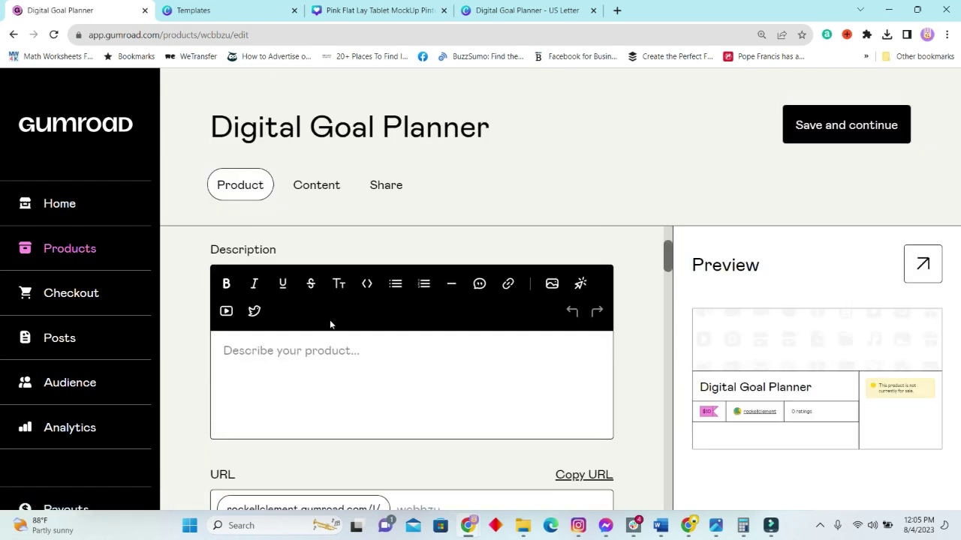
left_click(283, 352)
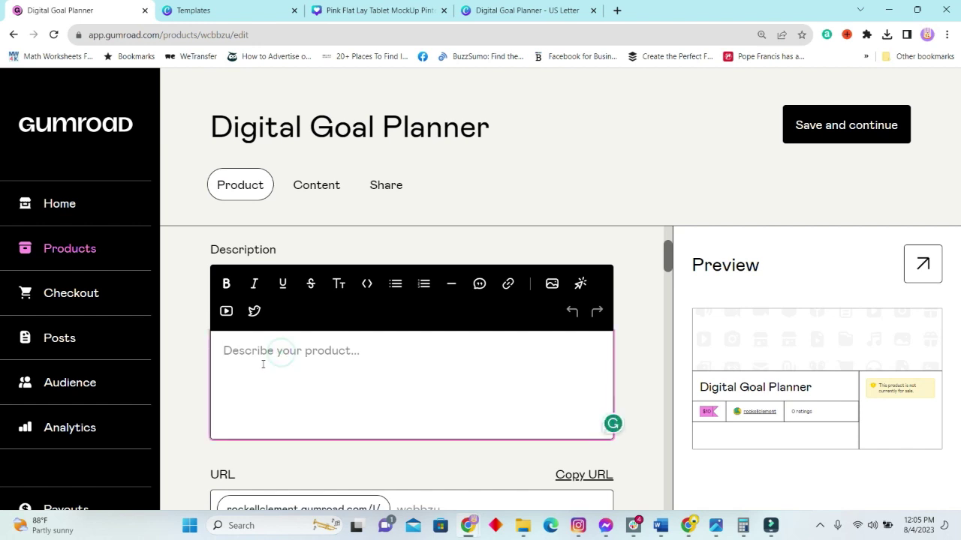
- Ask ChatGPT, in a new tab, for a marketer-style sales description of the Digital Goals planner
left_click(616, 11)
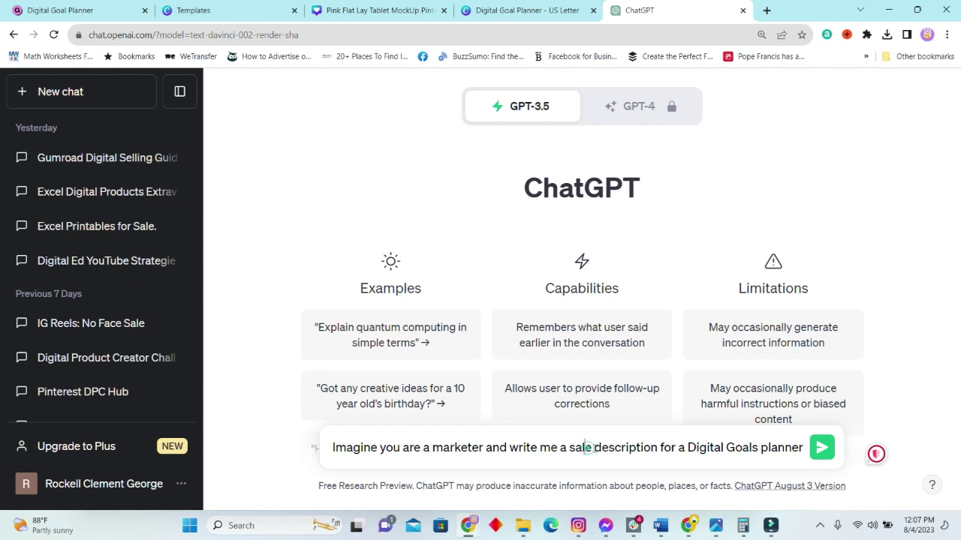
left_click(587, 448)
type("s")
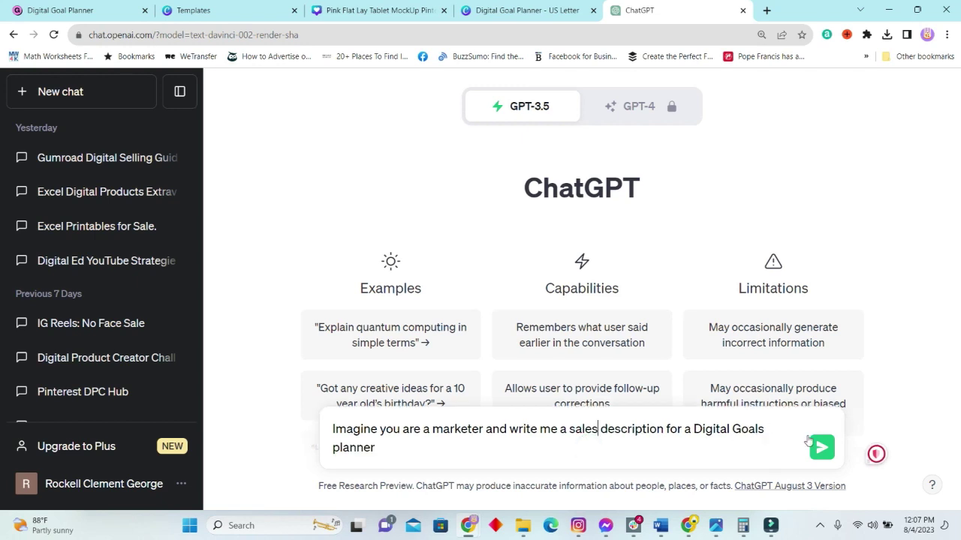
left_click(821, 448)
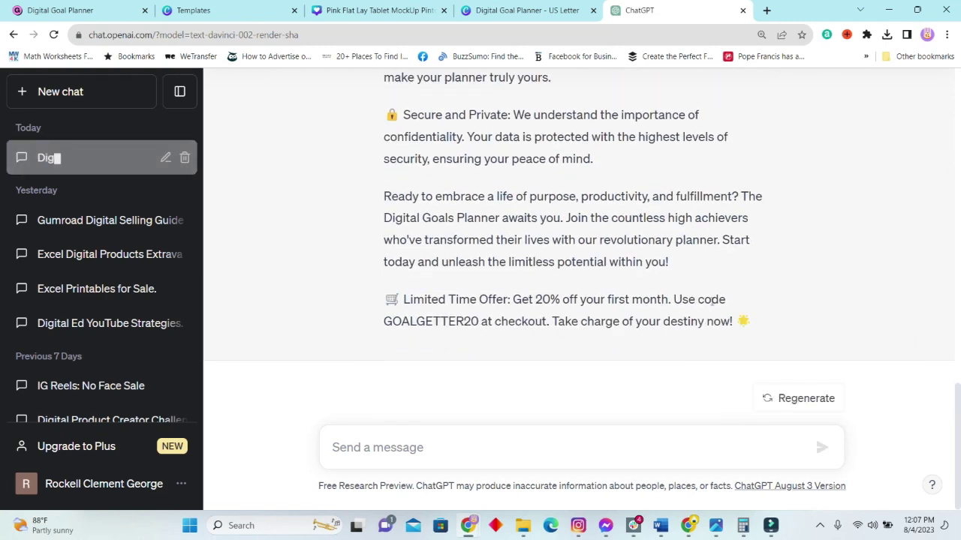
- Copy ChatGPT's full sales description reply
scroll(707, 329, "up", 1)
scroll(706, 330, "down", 3)
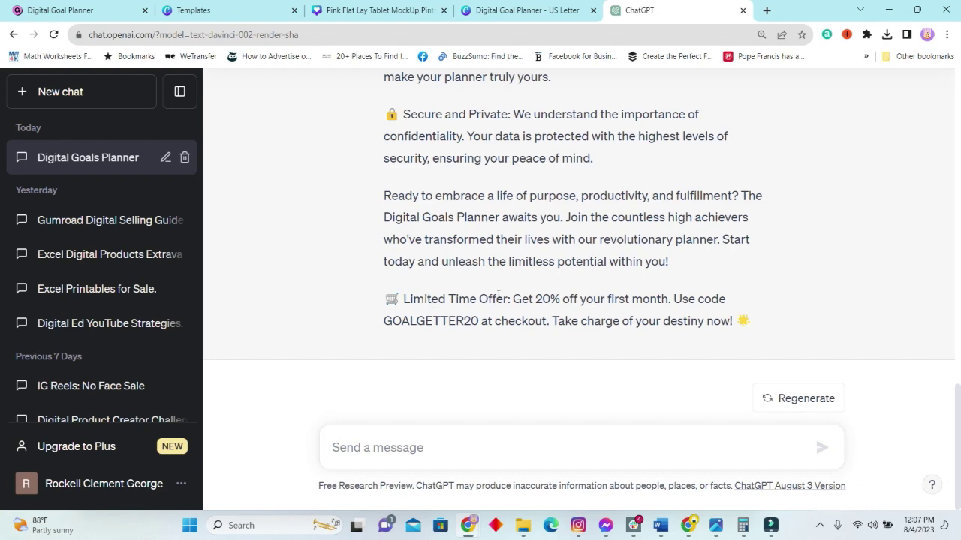
scroll(733, 300, "up", 5)
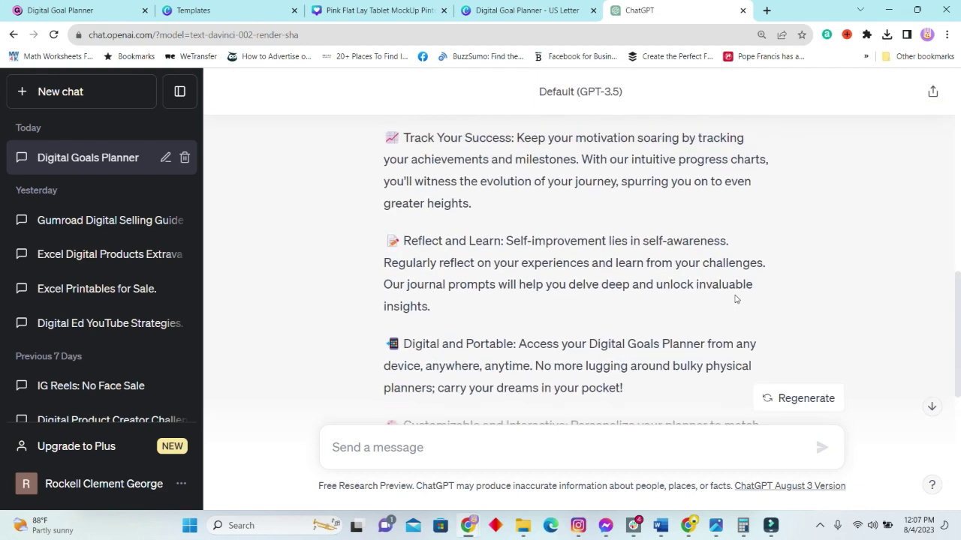
scroll(735, 300, "up", 3)
scroll(736, 304, "up", 4)
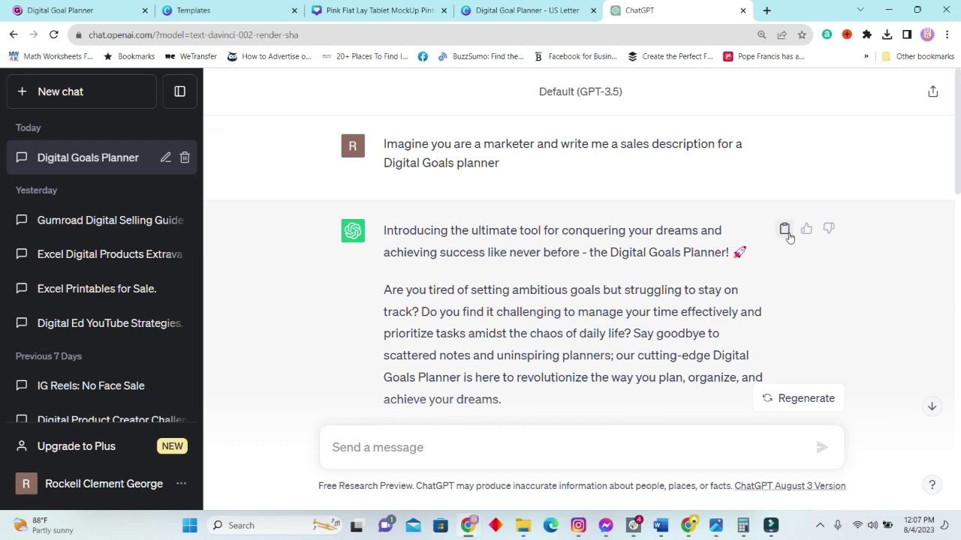
left_click(784, 230)
- Paste the ChatGPT sales copy into the Gumroad product description
key("ctrl+1")
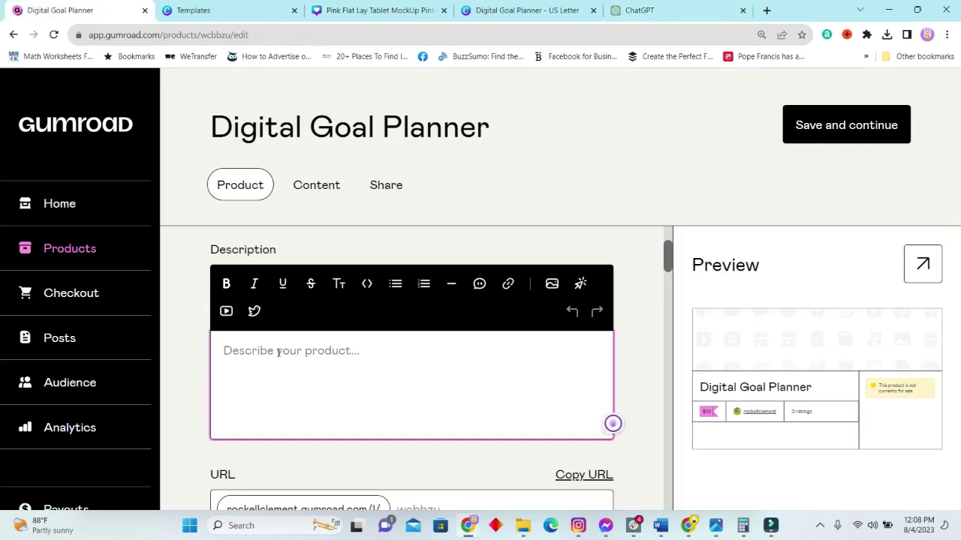
left_click(277, 351)
key("ctrl+v")
scroll(414, 381, "down", 5)
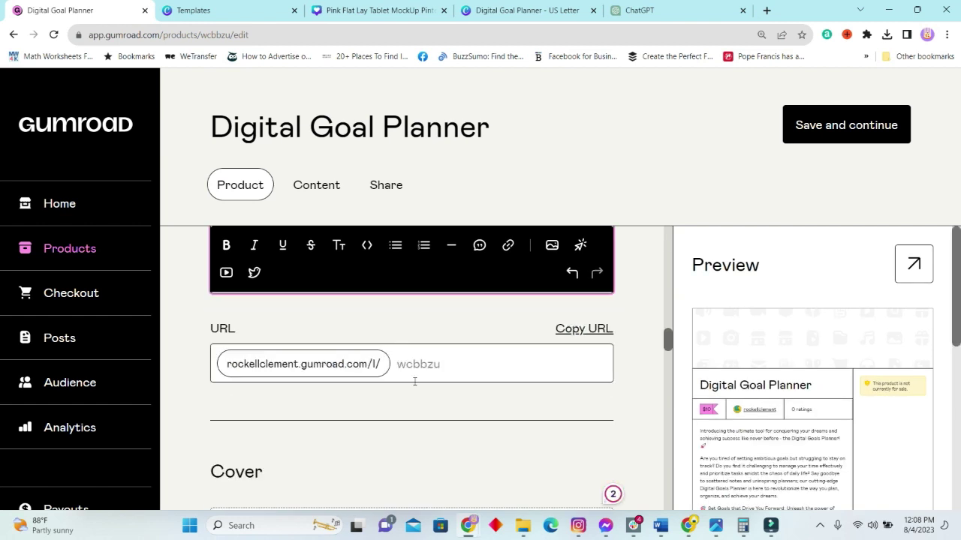
scroll(414, 381, "up", 3)
- Delete the Limited Time Offer paragraph and correct the spelling of 'fulfillment'
left_click_drag(224, 398, 519, 435)
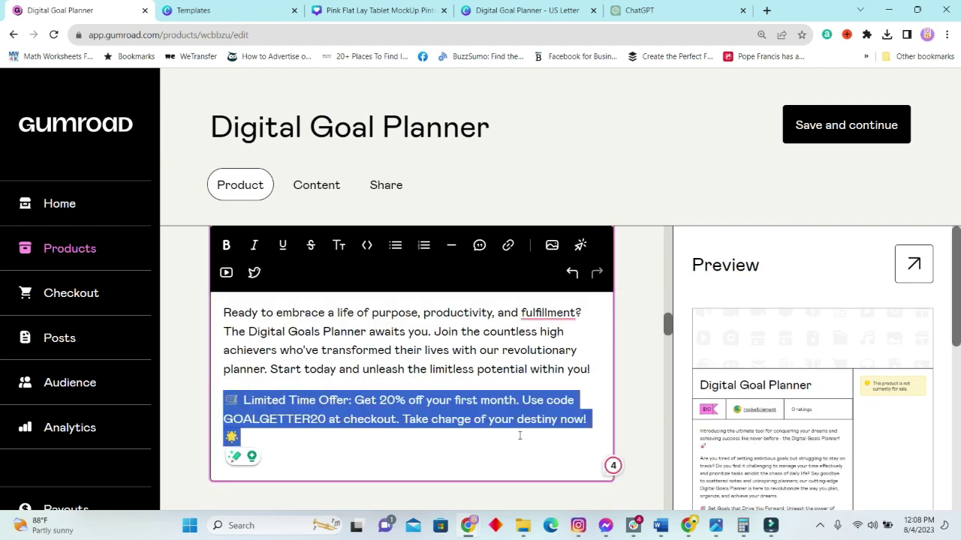
key("BackSpace")
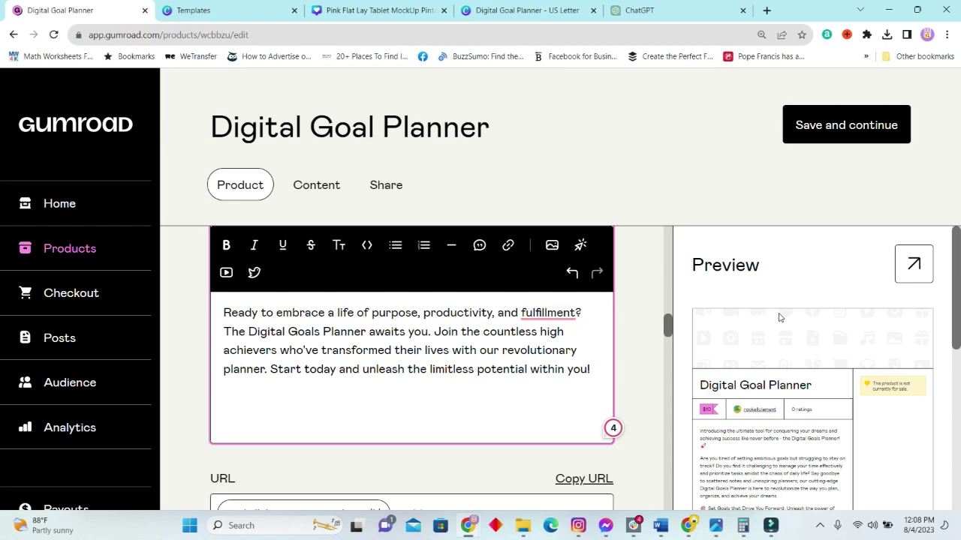
right_click(555, 312)
left_click(553, 347)
- Bold 'Digital Goals Planner' in the description's intro sentence
scroll(553, 350, "up", 5)
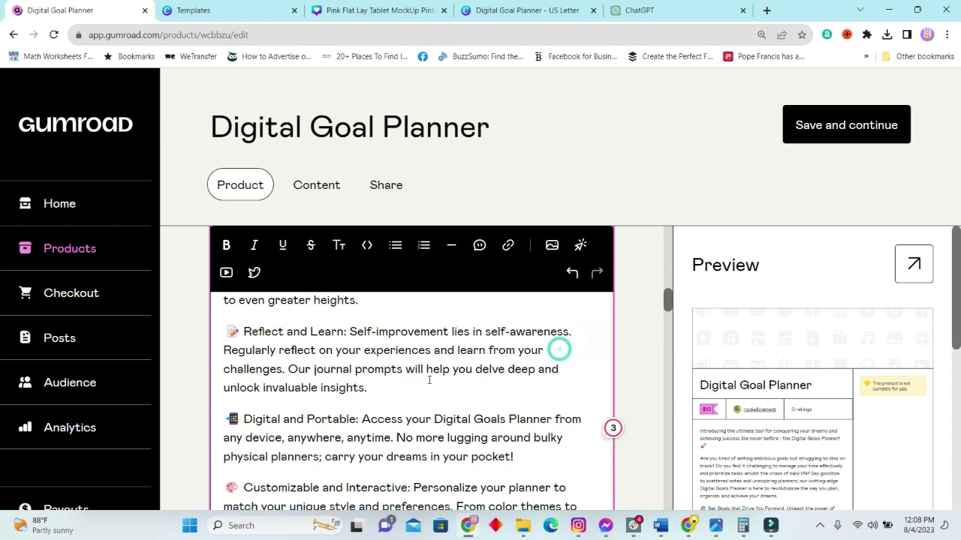
scroll(388, 392, "up", 1)
scroll(388, 392, "up", 2)
scroll(388, 392, "up", 3)
scroll(450, 405, "up", 1)
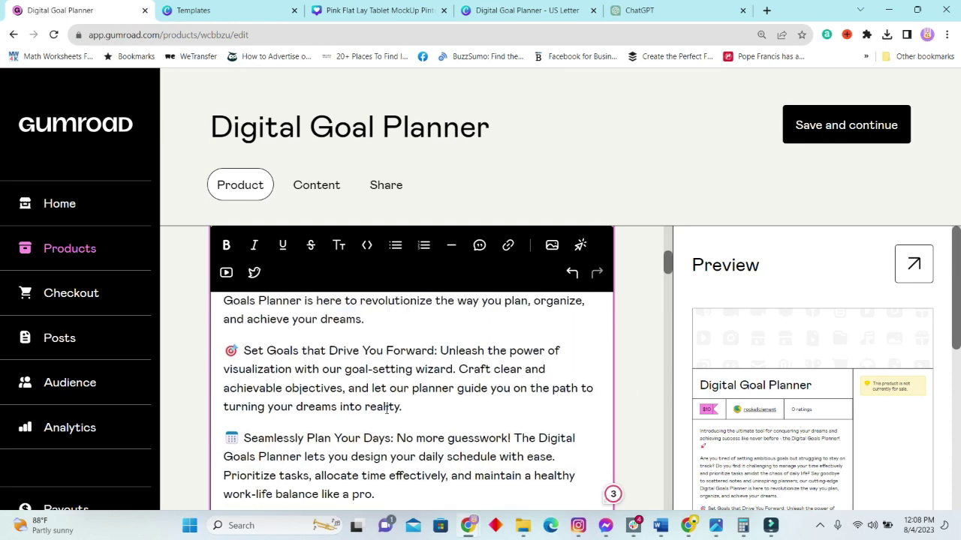
scroll(498, 415, "up", 2)
scroll(512, 415, "down", 1)
scroll(510, 413, "up", 3)
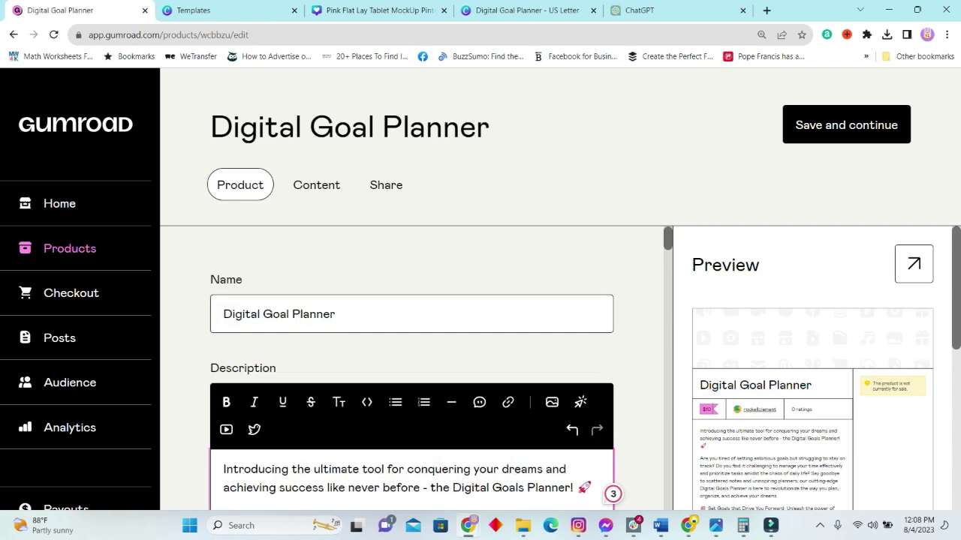
scroll(497, 366, "down", 2)
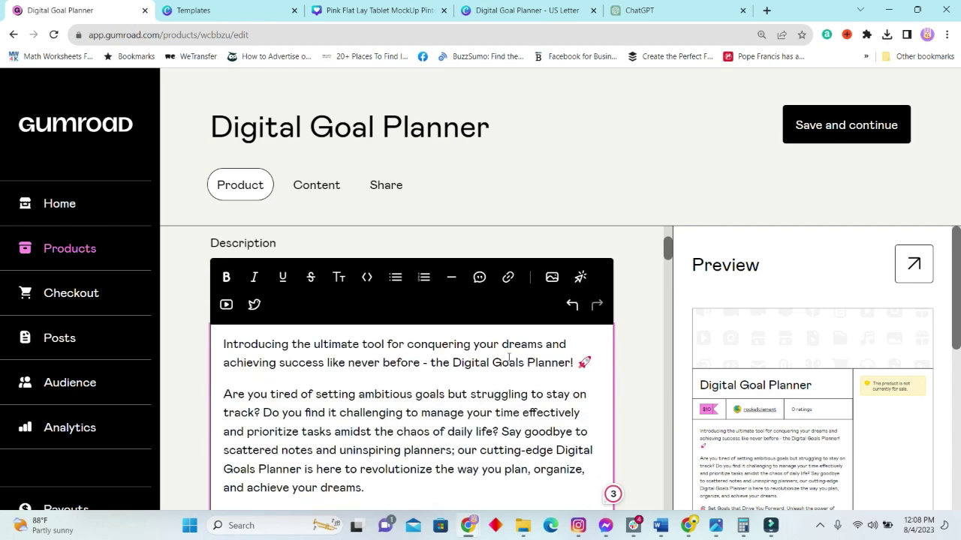
scroll(300, 312, "up", 2)
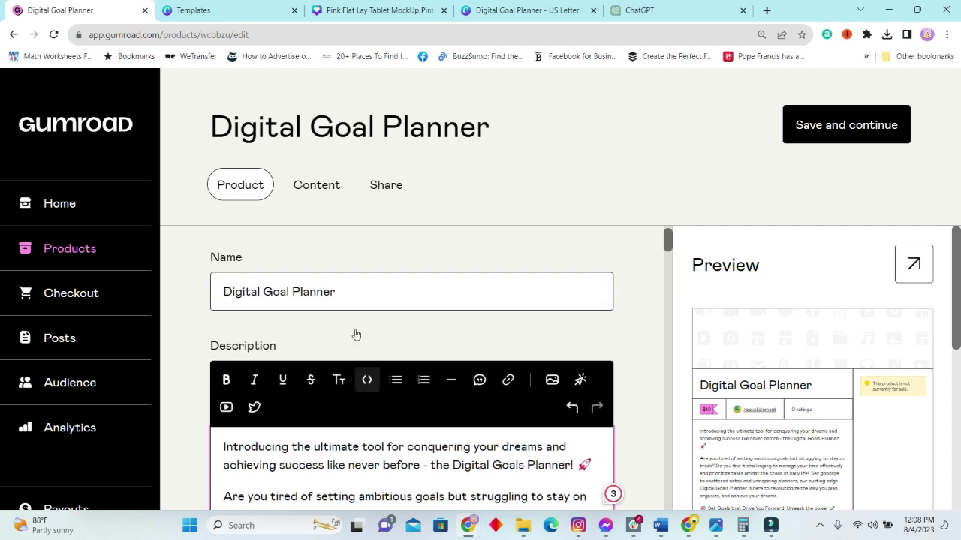
scroll(385, 353, "down", 2)
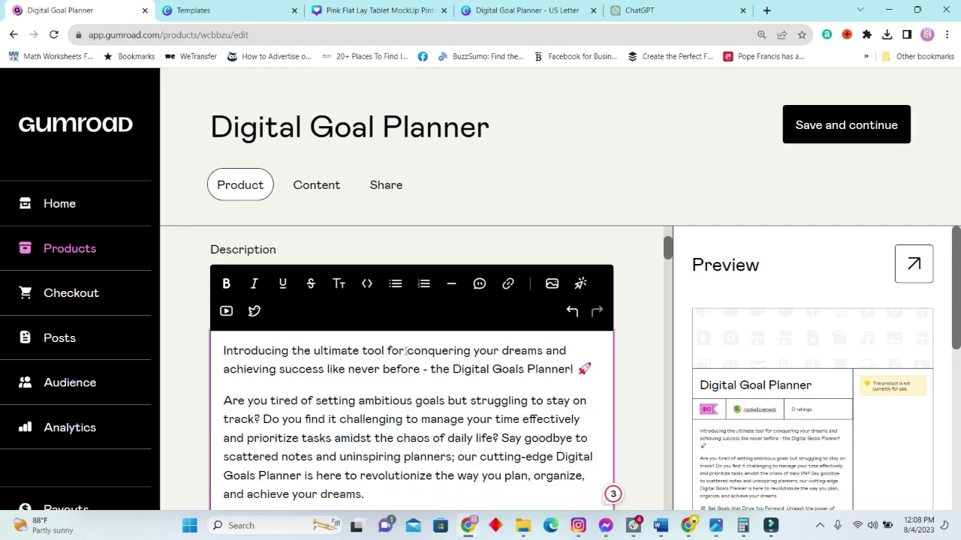
scroll(450, 304, "down", 1)
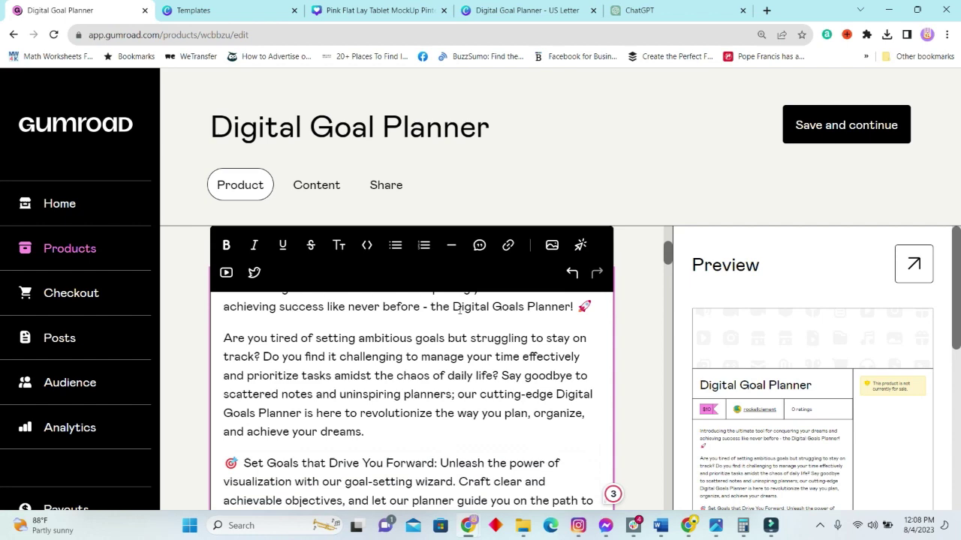
left_click_drag(453, 306, 567, 307)
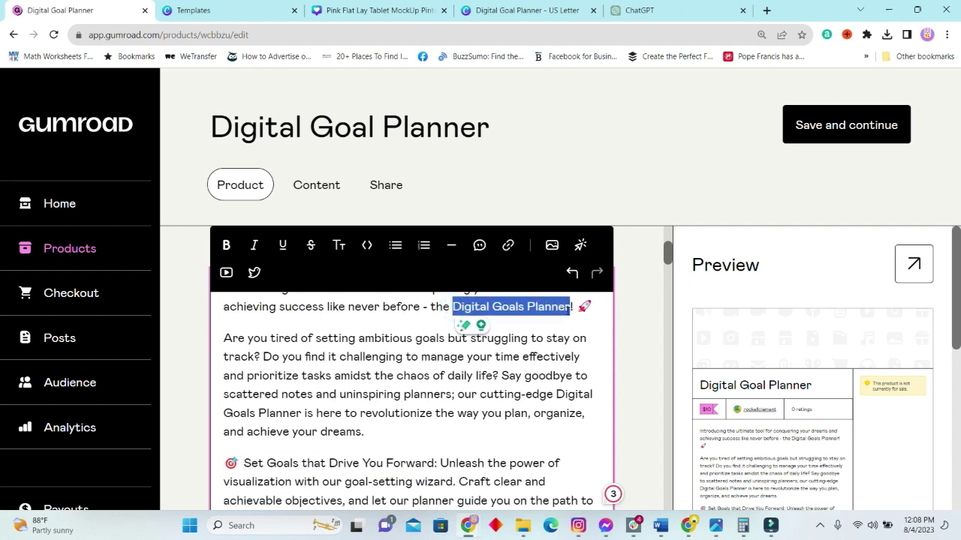
key("ctrl+b")
scroll(421, 398, "down", 2)
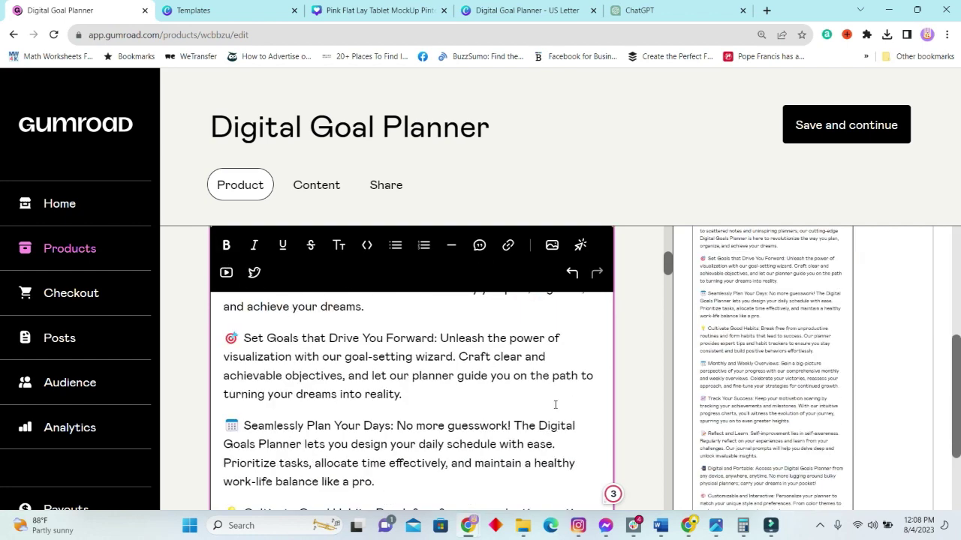
scroll(590, 435, "down", 3)
- Review the product name and URL ending fields in the editor
scroll(570, 421, "down", 3)
scroll(556, 406, "down", 5)
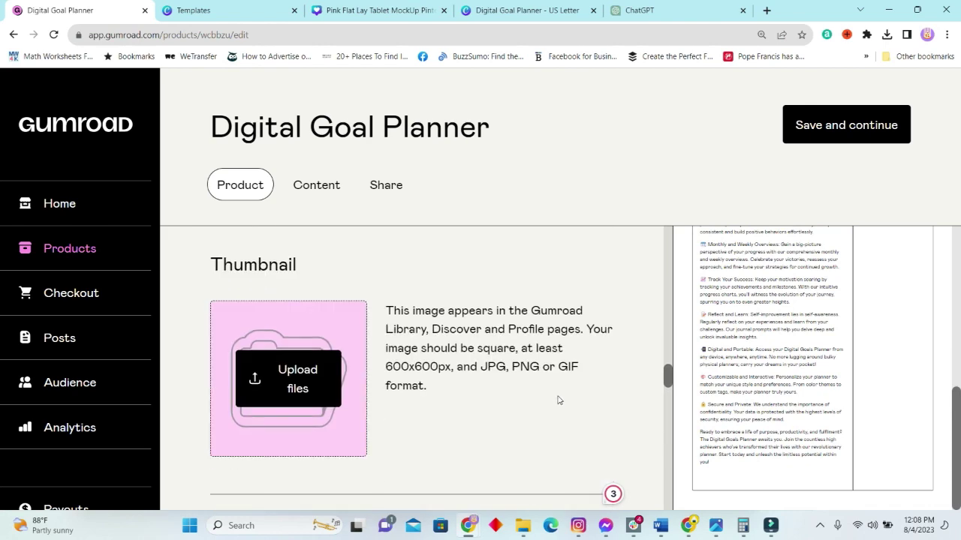
scroll(556, 401, "up", 2)
scroll(552, 396, "up", 2)
scroll(545, 386, "up", 3)
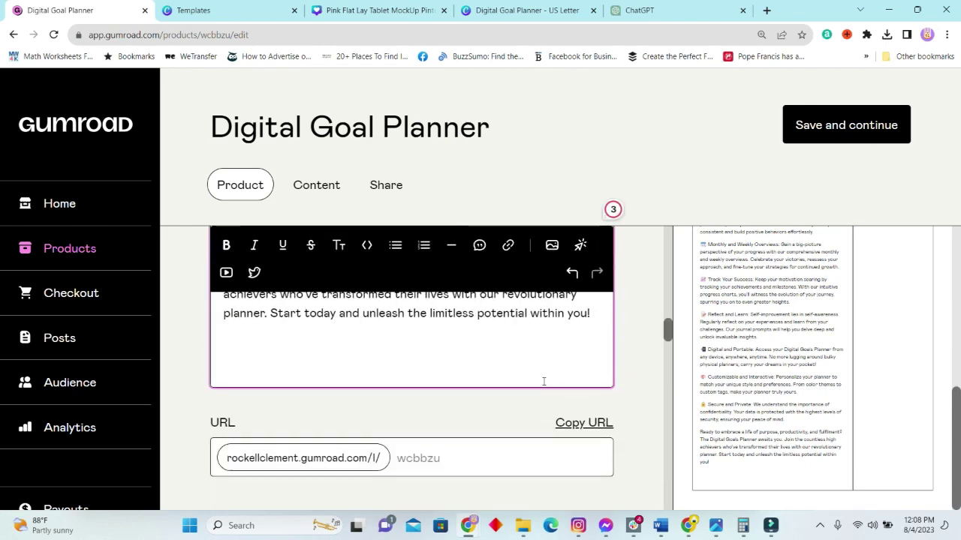
scroll(543, 382, "down", 2)
left_click(404, 335)
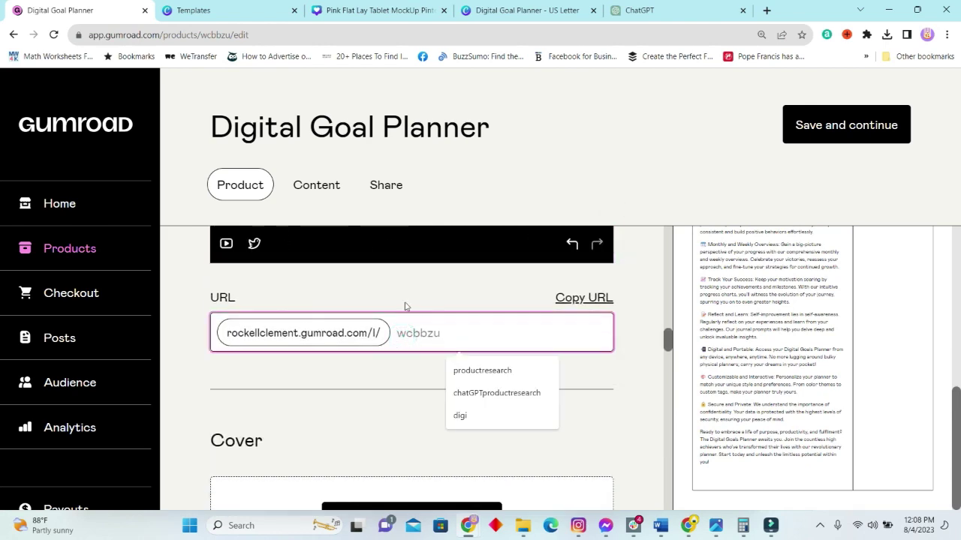
scroll(403, 304, "up", 3)
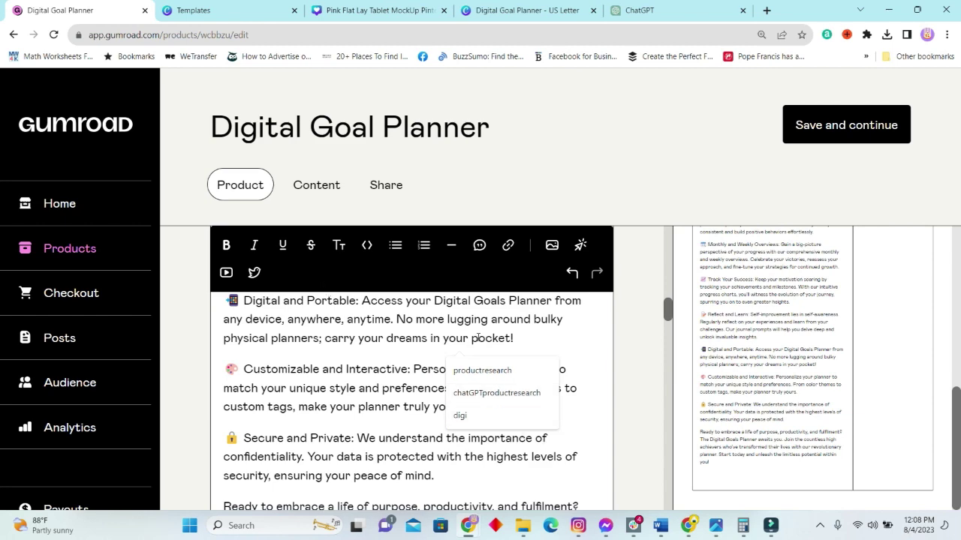
scroll(350, 278, "up", 5)
scroll(357, 285, "up", 4)
triple_click(346, 319)
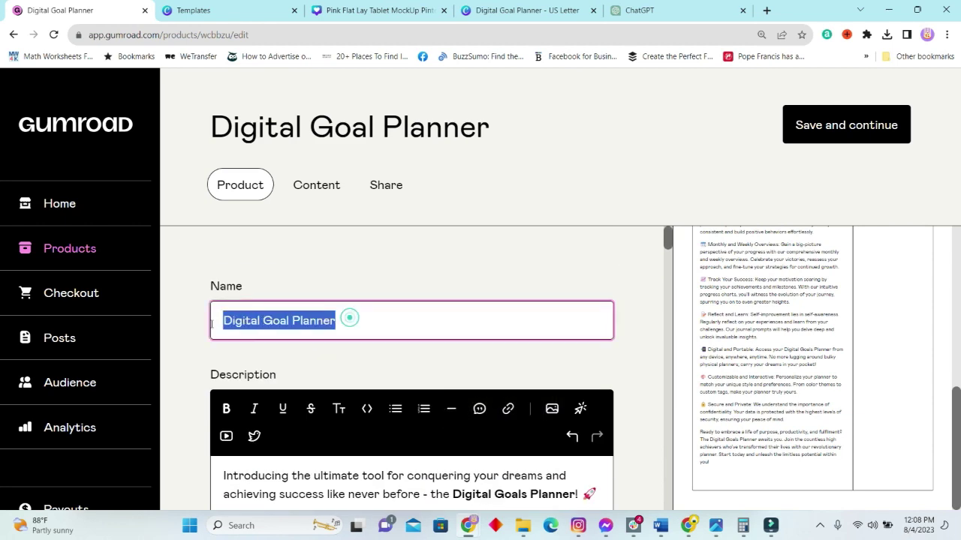
scroll(405, 375, "down", 2)
scroll(465, 440, "down", 5)
scroll(525, 439, "down", 5)
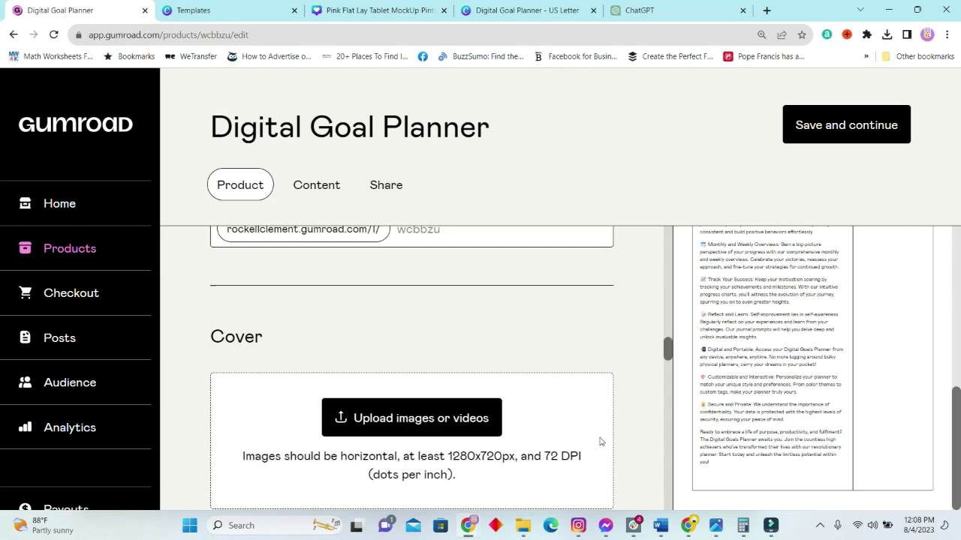
scroll(541, 428, "down", 2)
scroll(450, 405, "up", 4)
left_click(411, 396)
- Keep 'I want this!' as the product's call to action
scroll(613, 383, "down", 3)
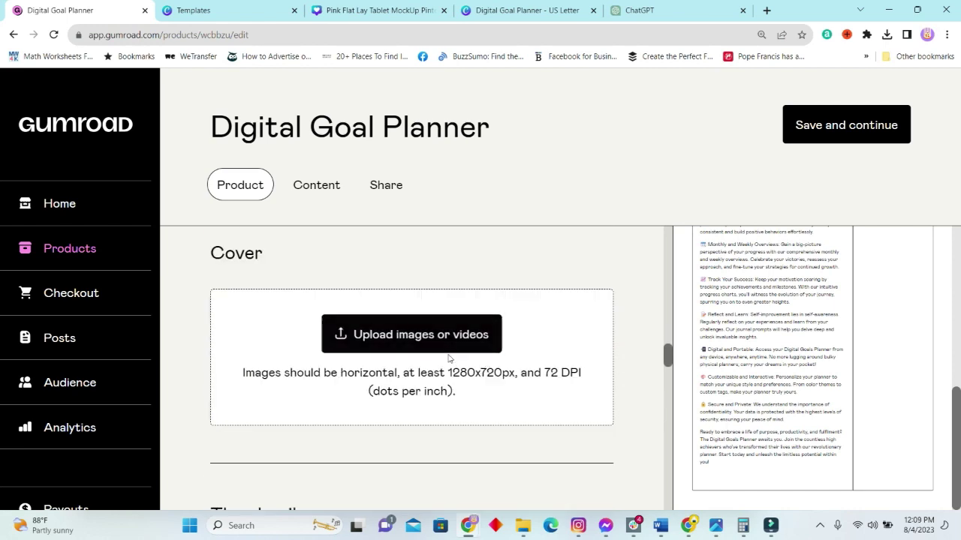
scroll(449, 353, "down", 3)
scroll(420, 388, "up", 2)
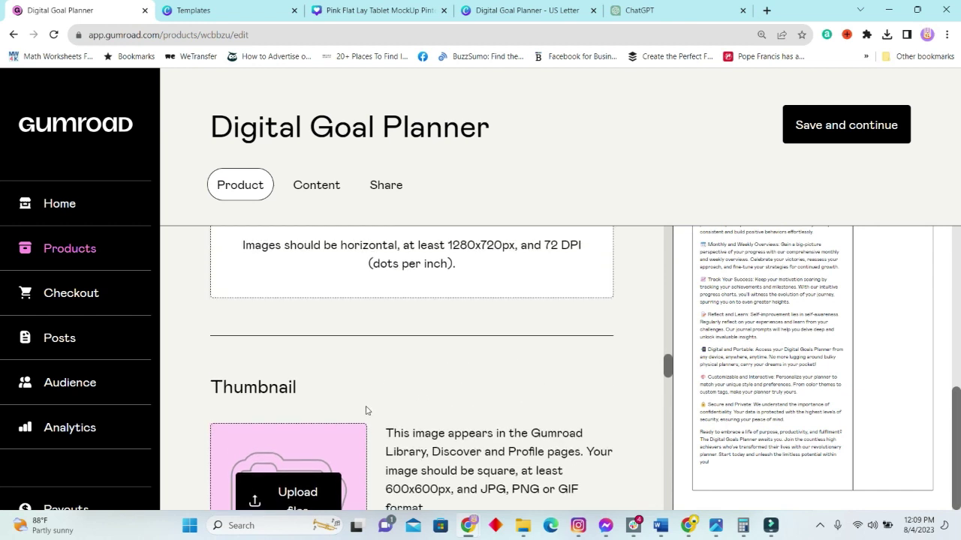
scroll(330, 398, "down", 2)
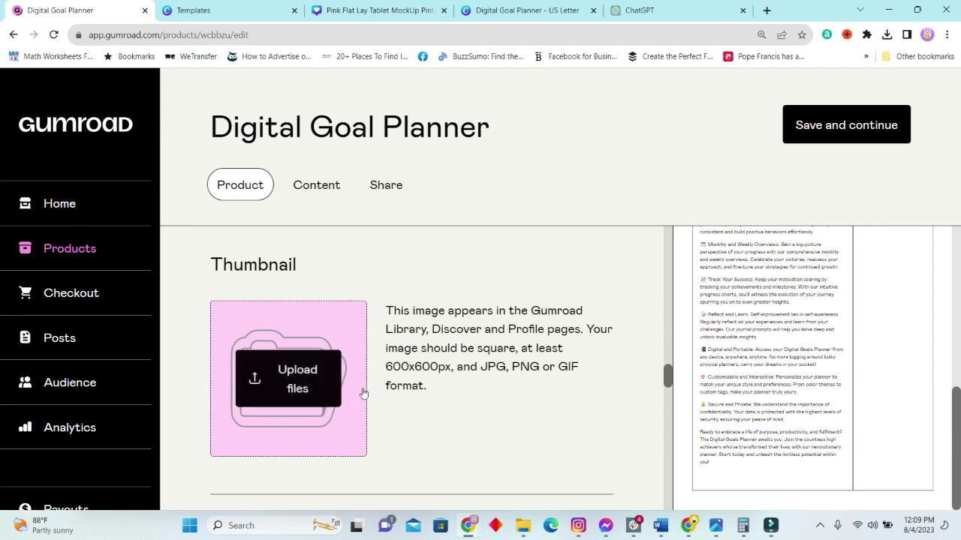
scroll(470, 379, "down", 3)
left_click(316, 319)
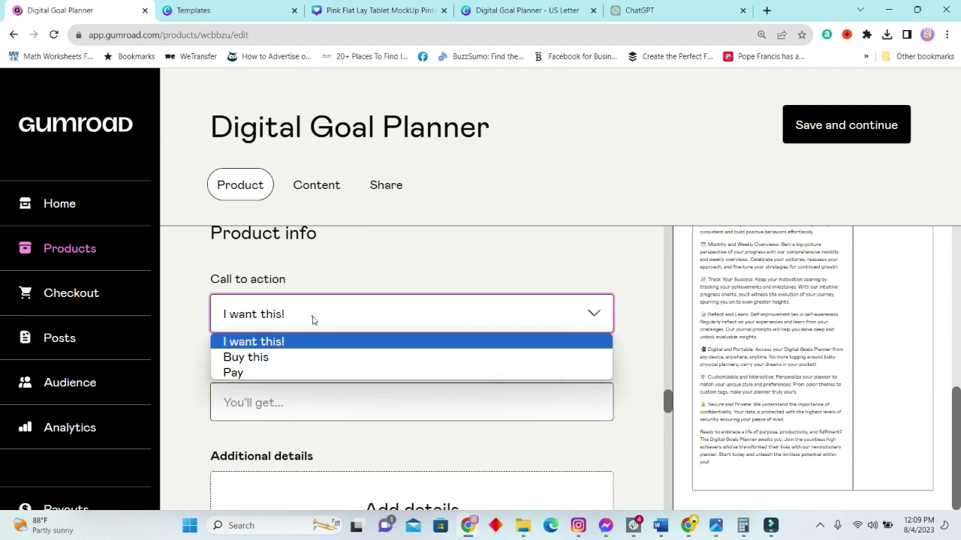
left_click(311, 313)
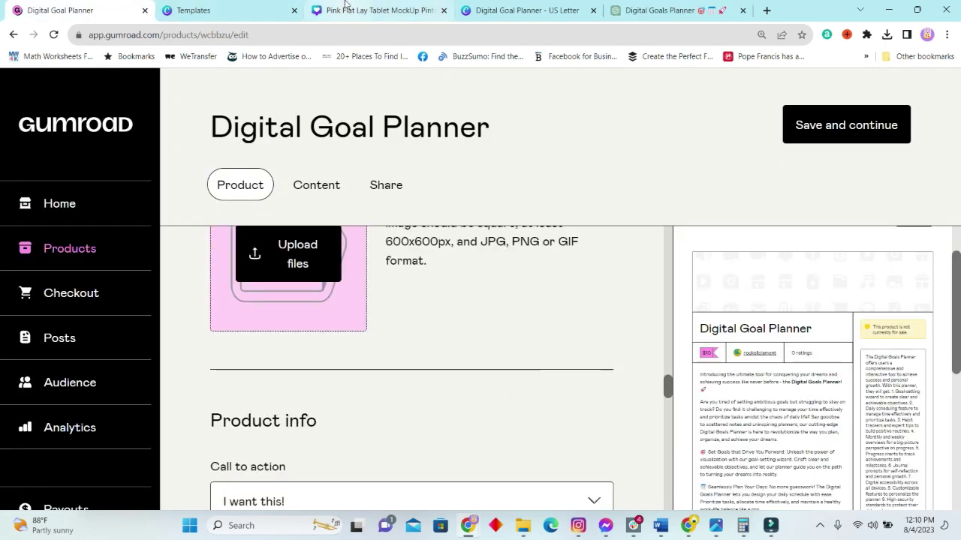
- Upload the pink planner mockup from the computer as the product thumbnail
scroll(388, 412, "down", 1)
scroll(388, 413, "up", 5)
scroll(389, 412, "up", 2)
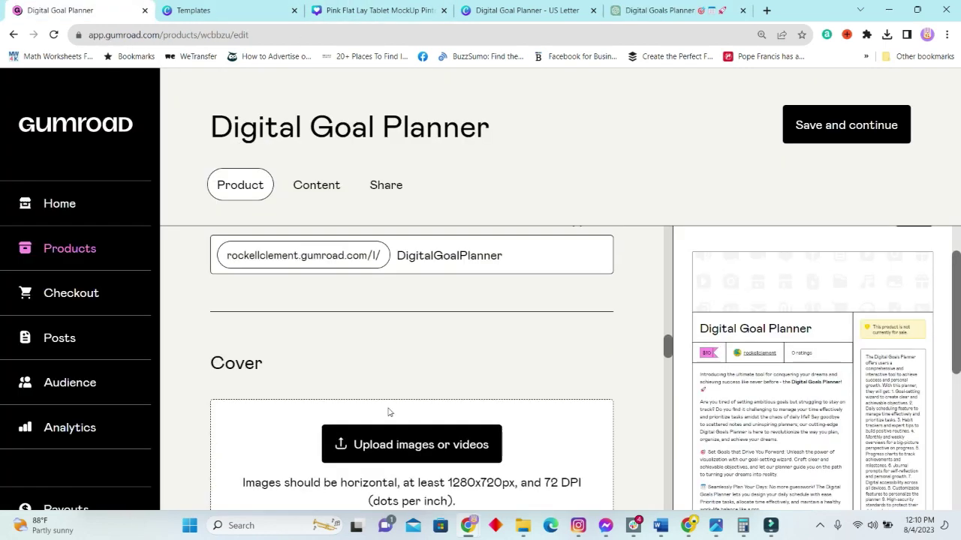
scroll(389, 412, "up", 1)
scroll(388, 412, "up", 2)
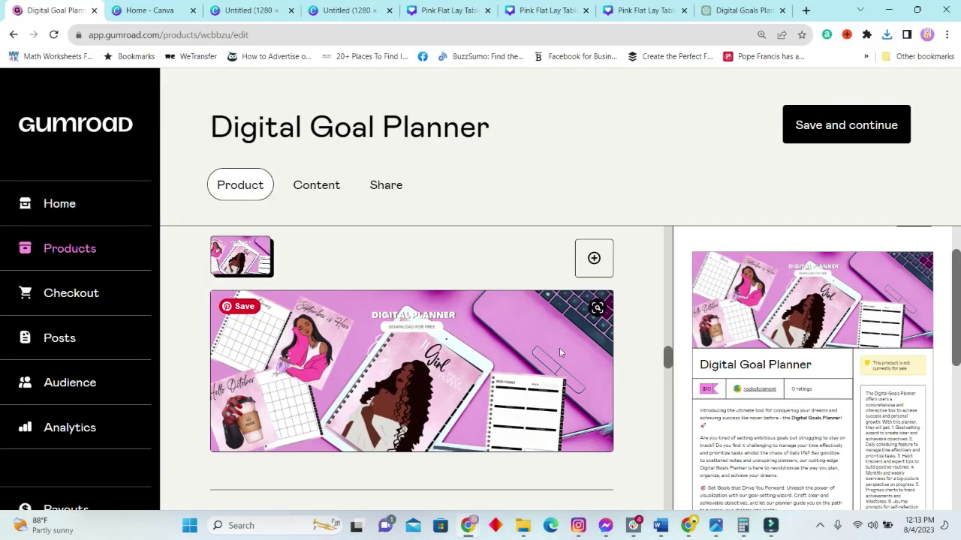
scroll(575, 365, "down", 2)
scroll(585, 379, "down", 1)
scroll(585, 379, "down", 2)
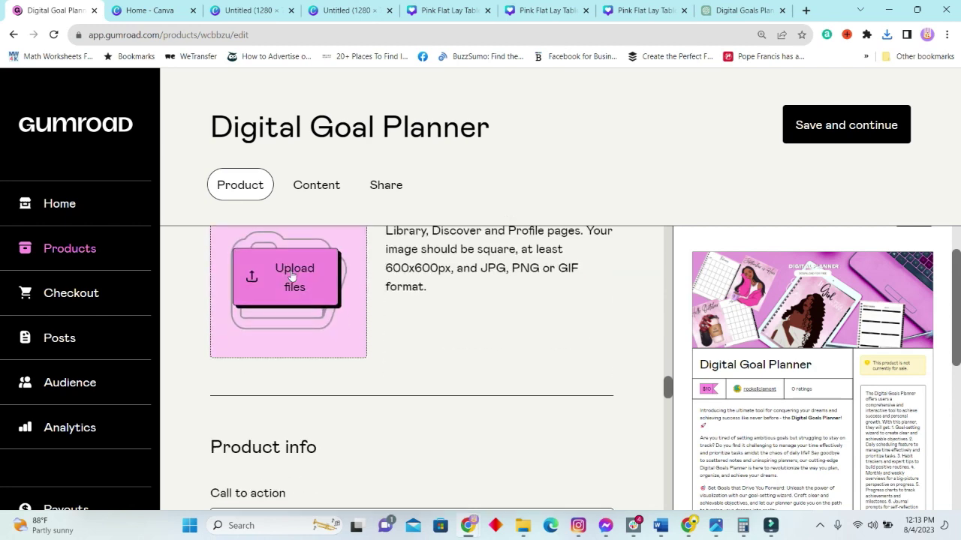
left_click(284, 281)
left_click(316, 396)
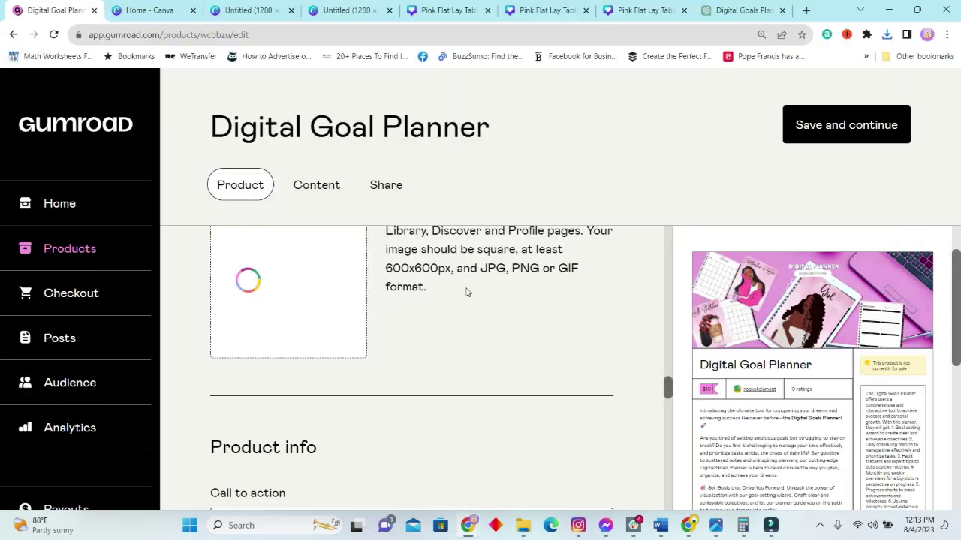
- Clear the old text from the product Summary field
scroll(432, 334, "down", 2)
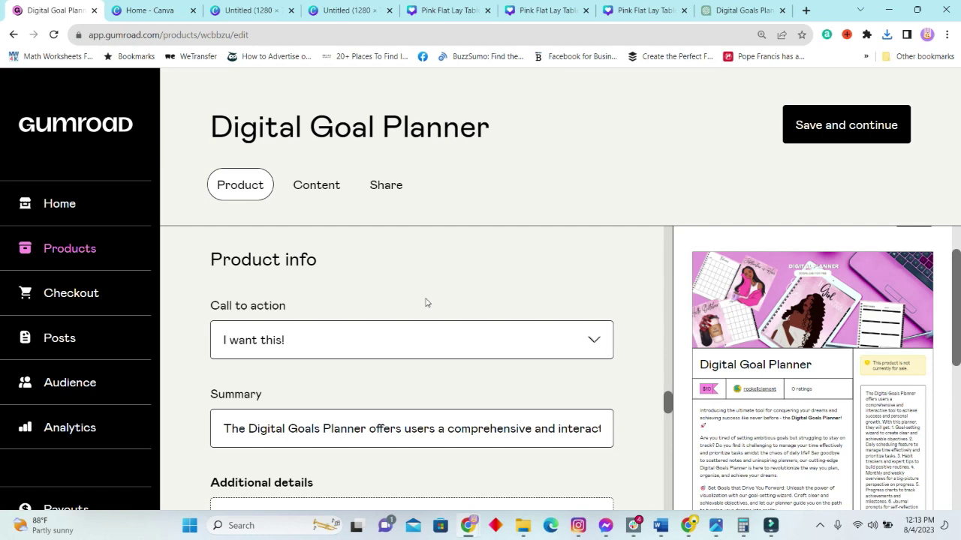
scroll(332, 348, "down", 2)
scroll(300, 255, "up", 2)
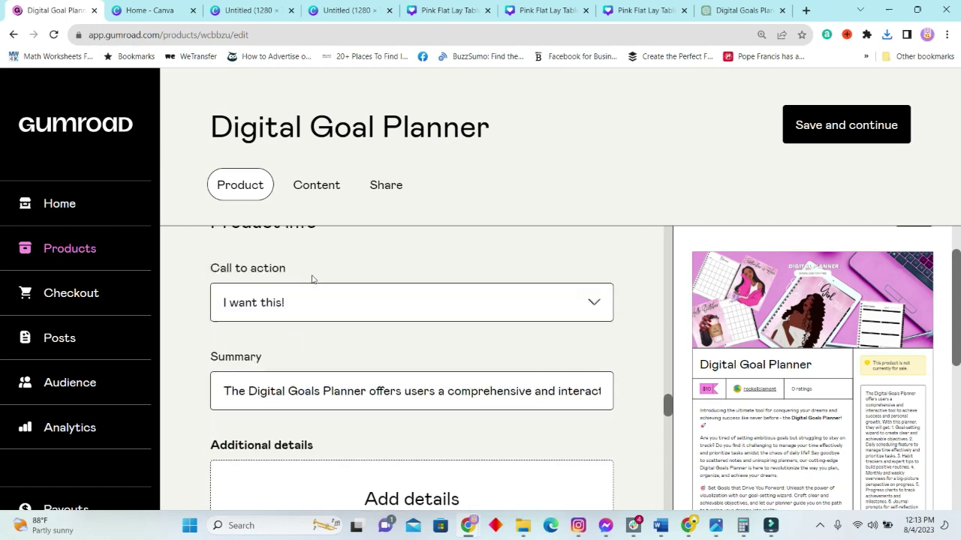
scroll(367, 360, "down", 1)
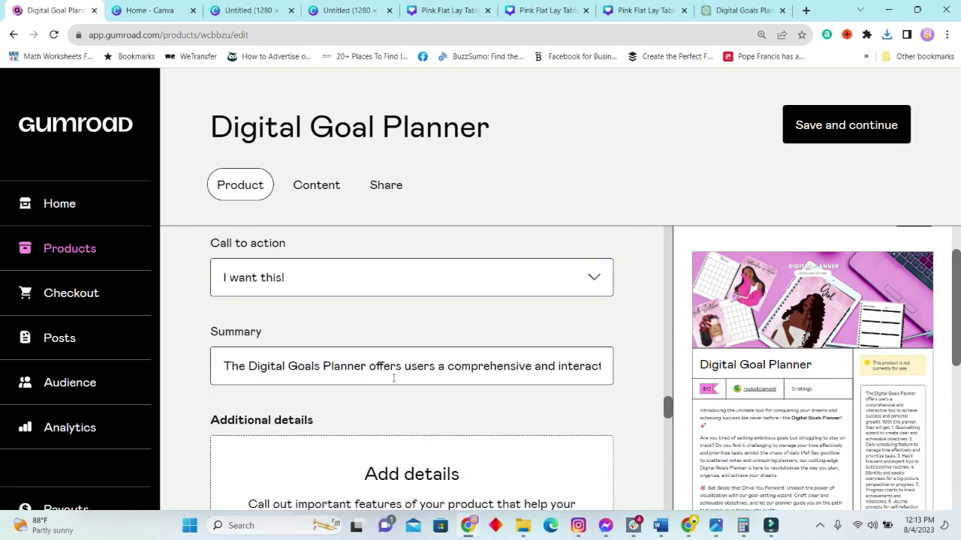
scroll(904, 398, "down", 2)
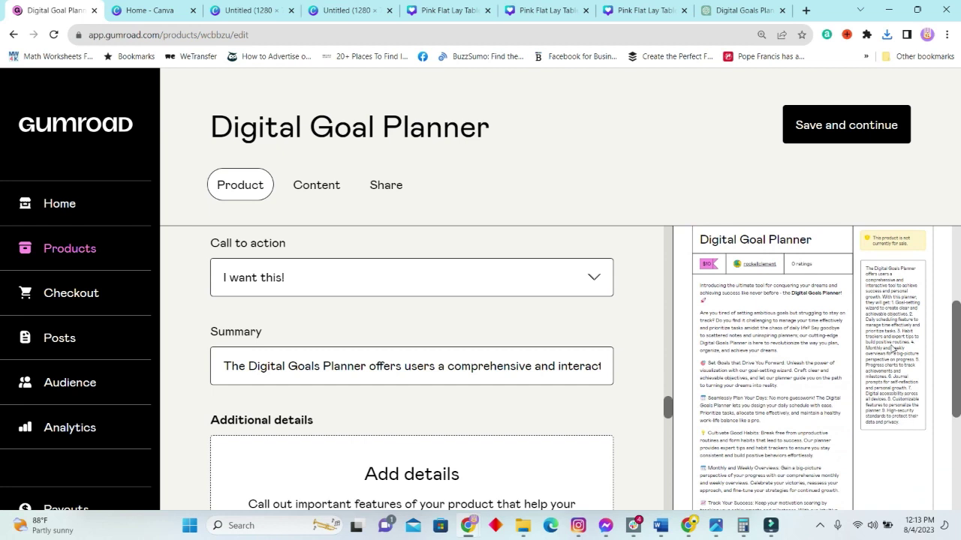
scroll(428, 386, "down", 1)
scroll(433, 386, "down", 2)
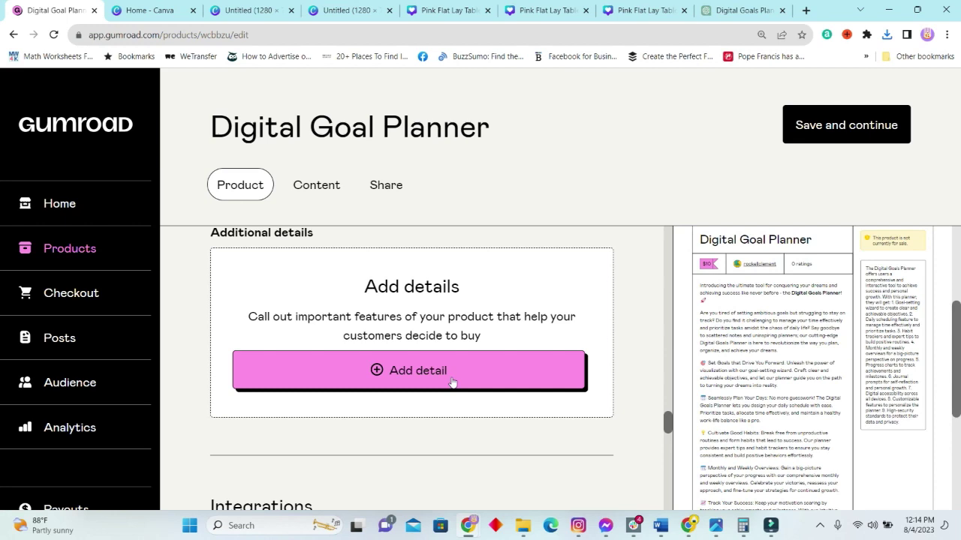
scroll(420, 448, "up", 2)
scroll(462, 440, "down", 1)
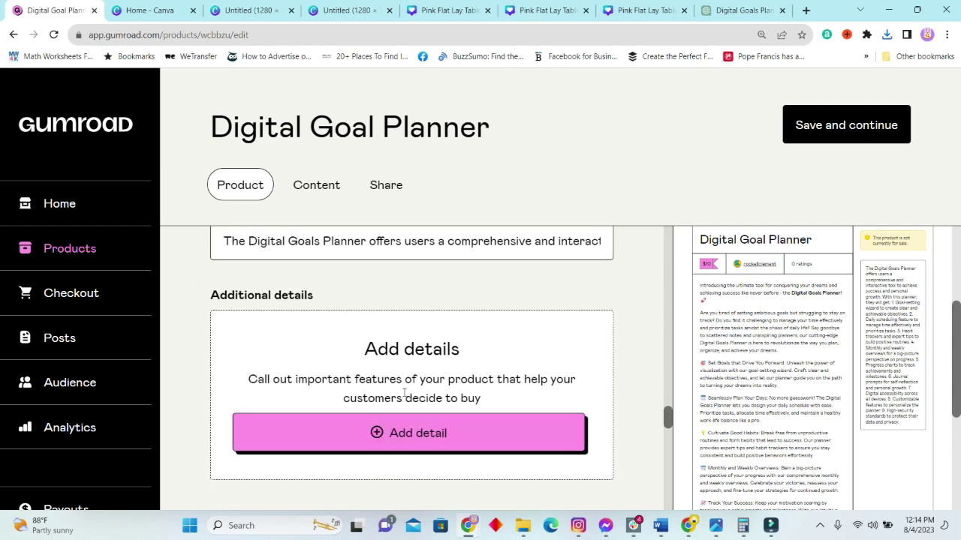
scroll(404, 393, "up", 3)
triple_click(353, 429)
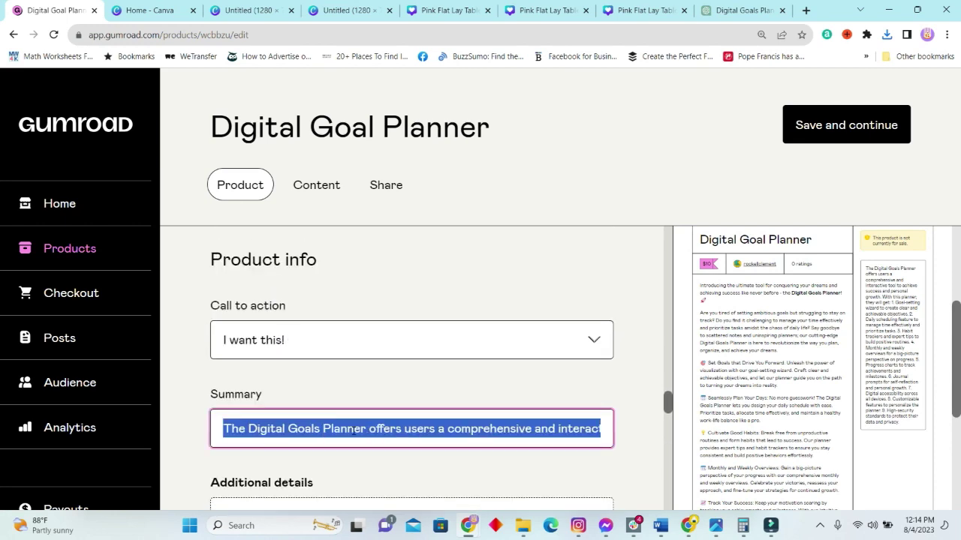
key("BackSpace")
- Add a blank Additional details entry and place the ChatGPT tab beside Gumroad
scroll(354, 431, "down", 1)
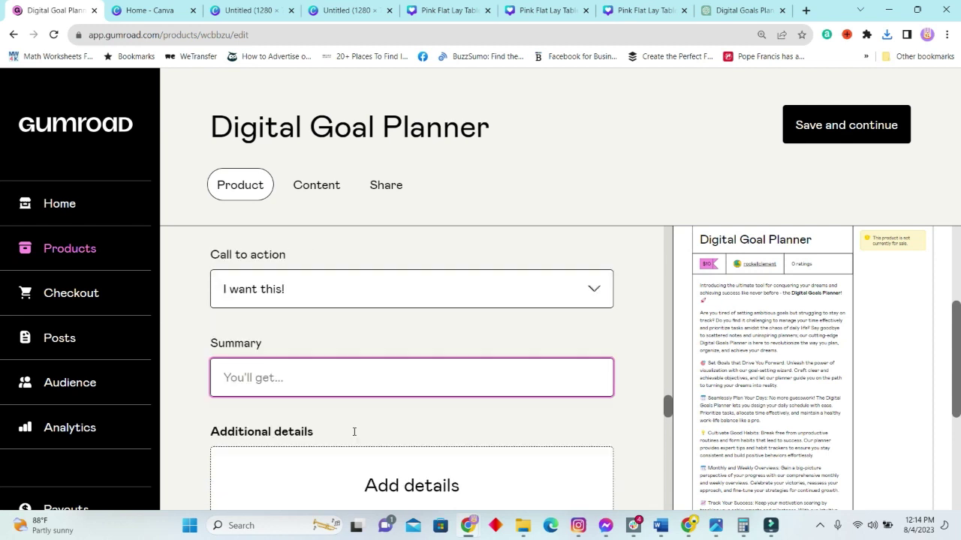
scroll(353, 430, "down", 2)
left_click(417, 444)
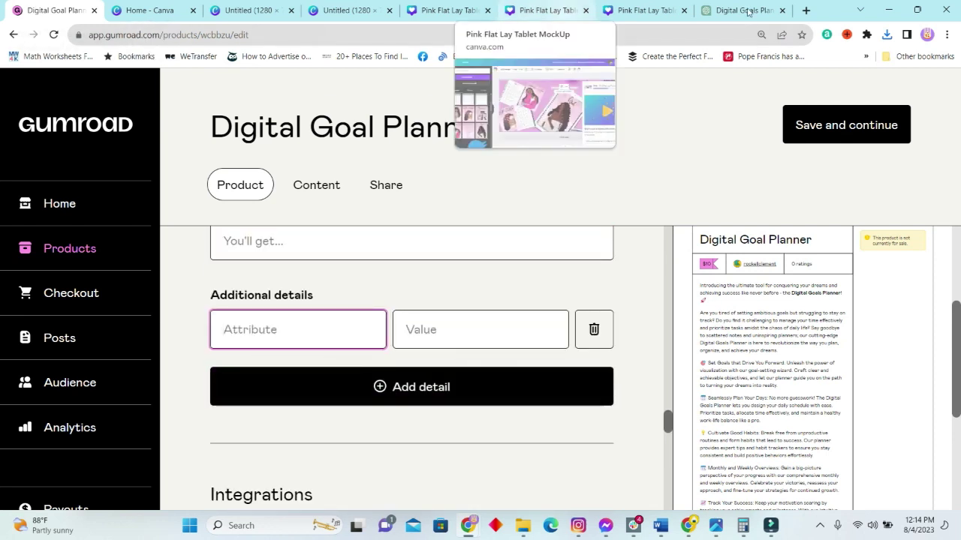
left_click_drag(743, 10, 173, 7)
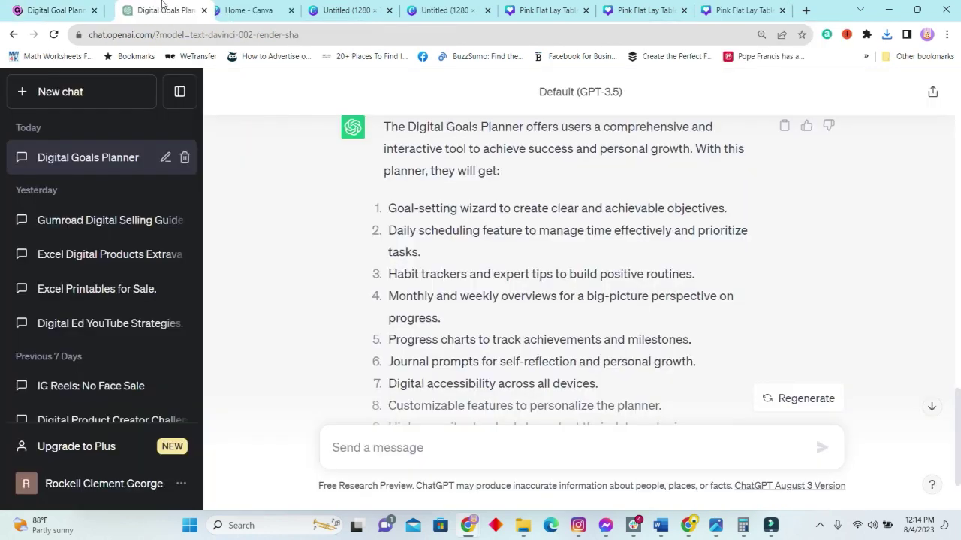
left_click_drag(341, 205, 731, 216)
- Paste ChatGPT's intro paragraph as the summary and the first feature as a detail name
key("ctrl+c")
left_click(56, 10)
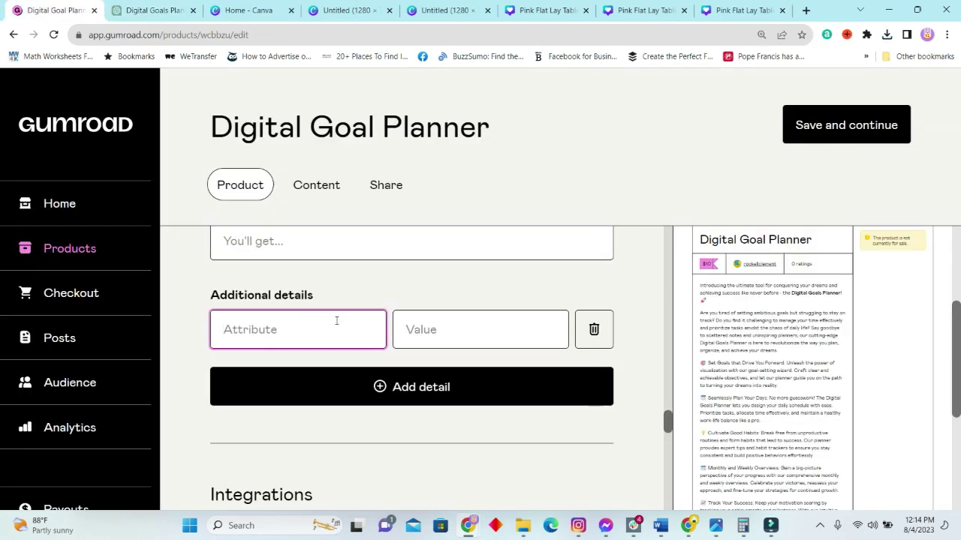
key("ctrl+v")
left_click(154, 9)
triple_click(421, 194)
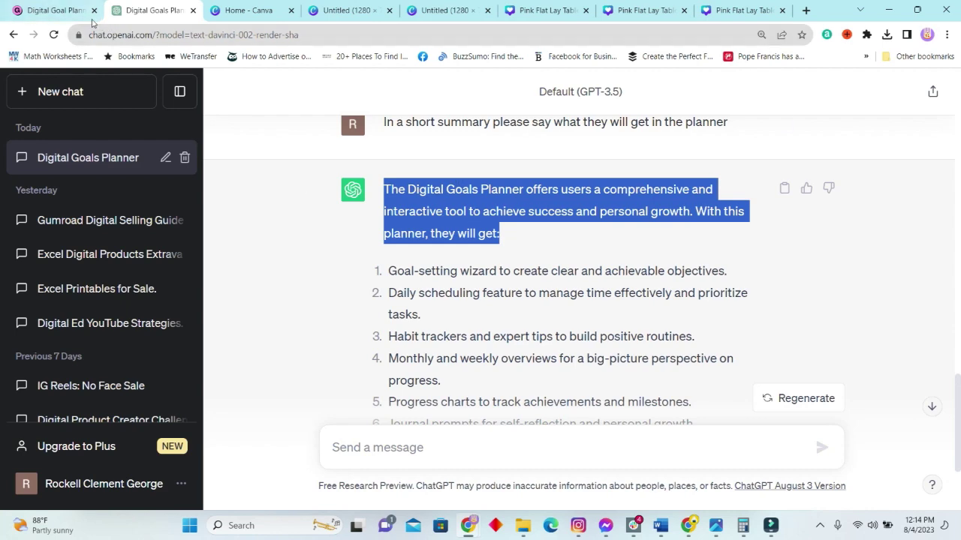
key("ctrl+c")
left_click(75, 10)
left_click(358, 239)
key("ctrl+v")
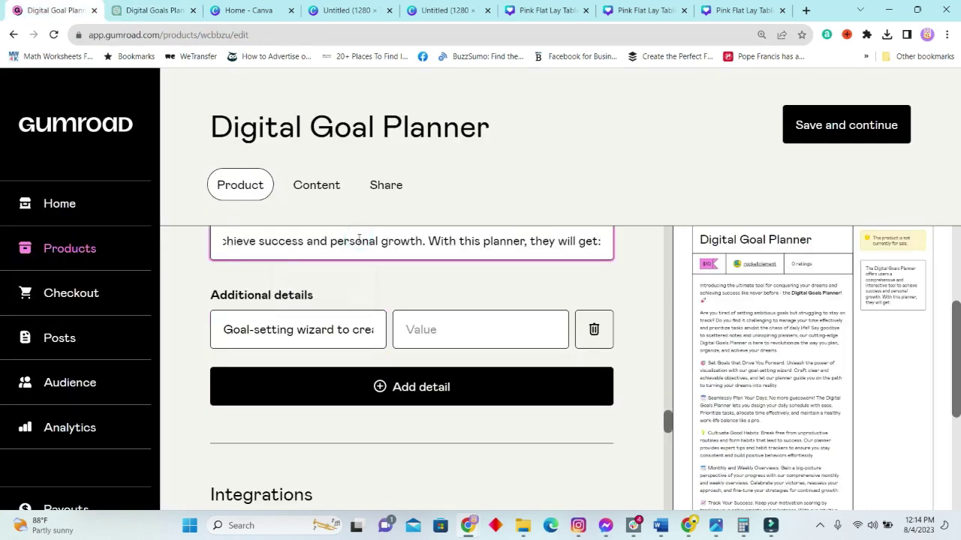
- Trim the first detail to 'Goal-setting wizard' and paste its benefit as the value
double_click(315, 331)
key("ctrl+Tab")
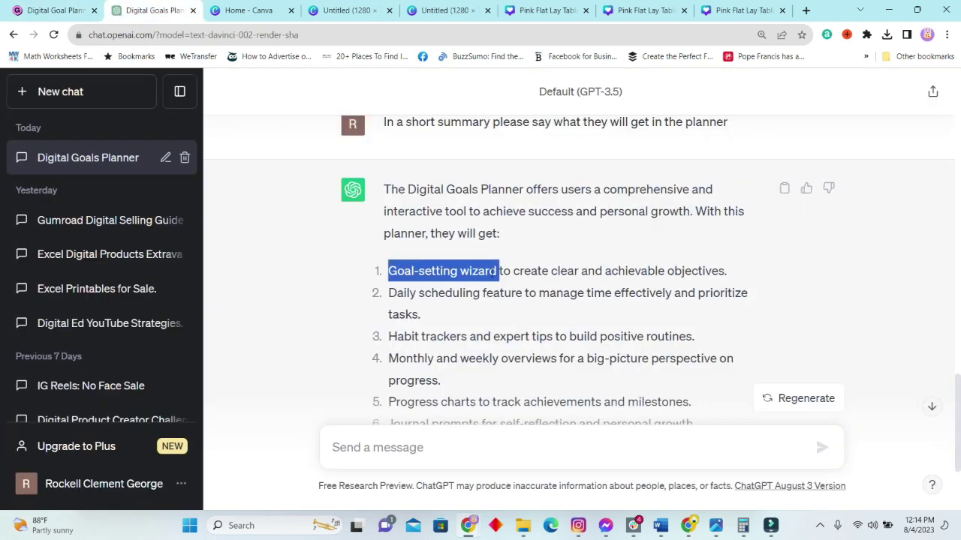
left_click_drag(500, 271, 726, 271)
key("ctrl+c")
key("ctrl+shift+Tab")
left_click(457, 329)
key("ctrl+v")
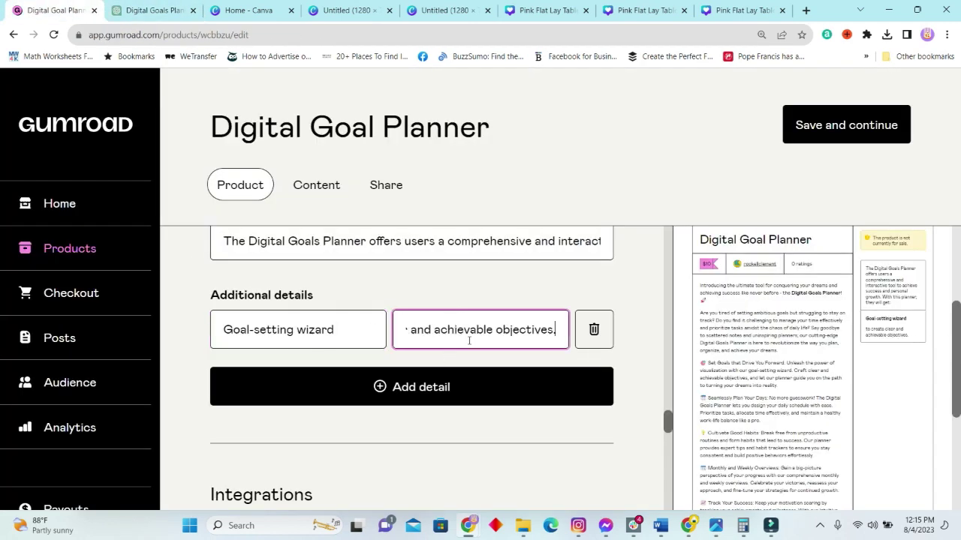
- Add a second detail, 'Daily scheduling feature', with its benefit from ChatGPT
left_click(133, 14)
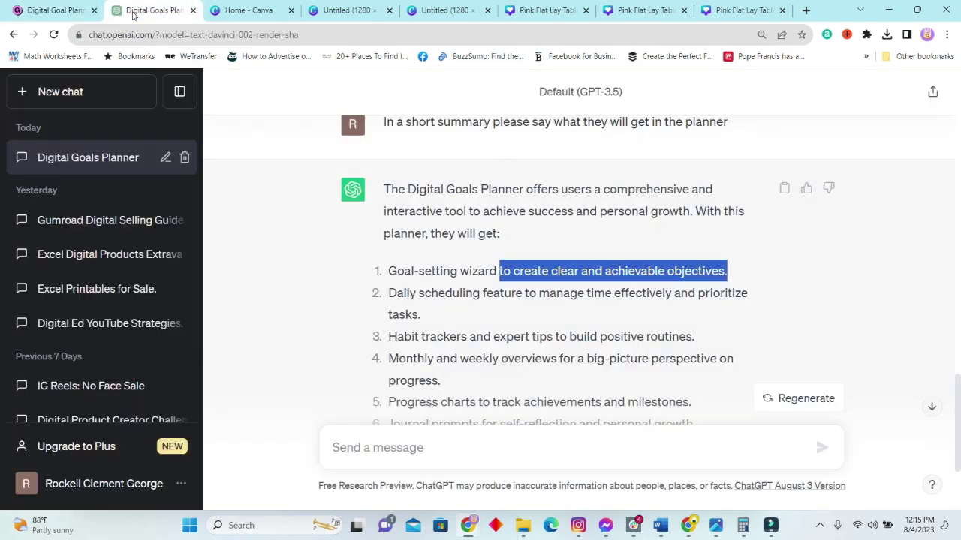
left_click_drag(388, 293, 517, 297)
key("ctrl+c")
key("ctrl+shift+Tab")
left_click(420, 391)
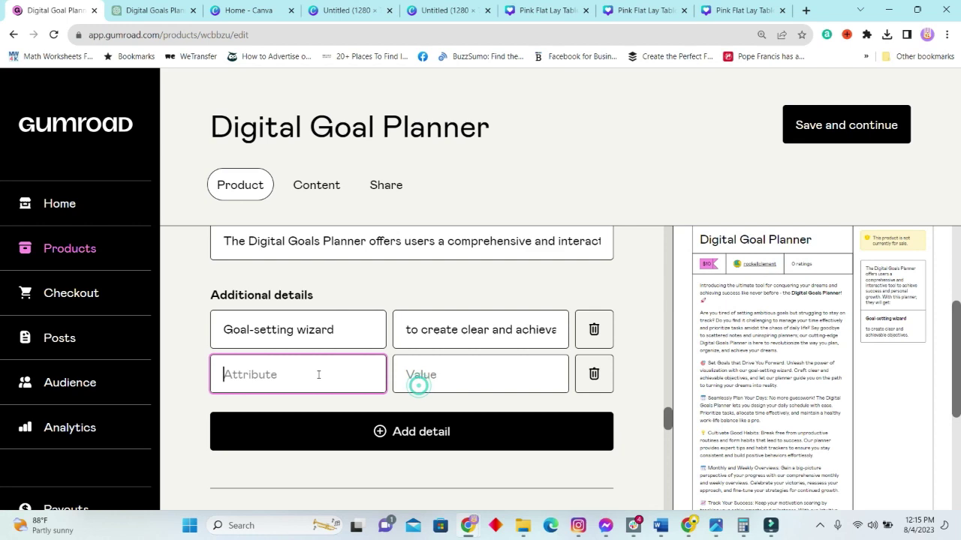
left_click(318, 374)
key("ctrl+v")
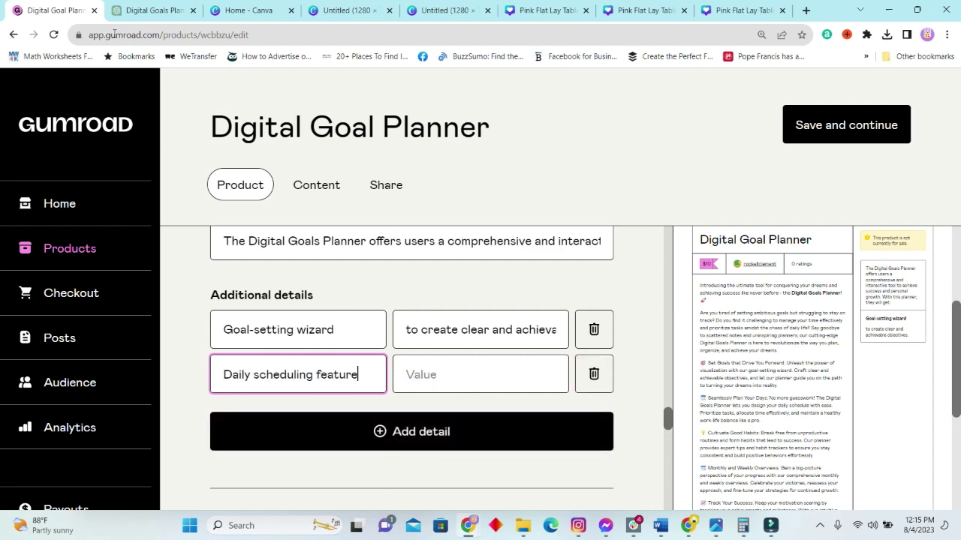
left_click(156, 12)
left_click_drag(529, 295, 536, 313)
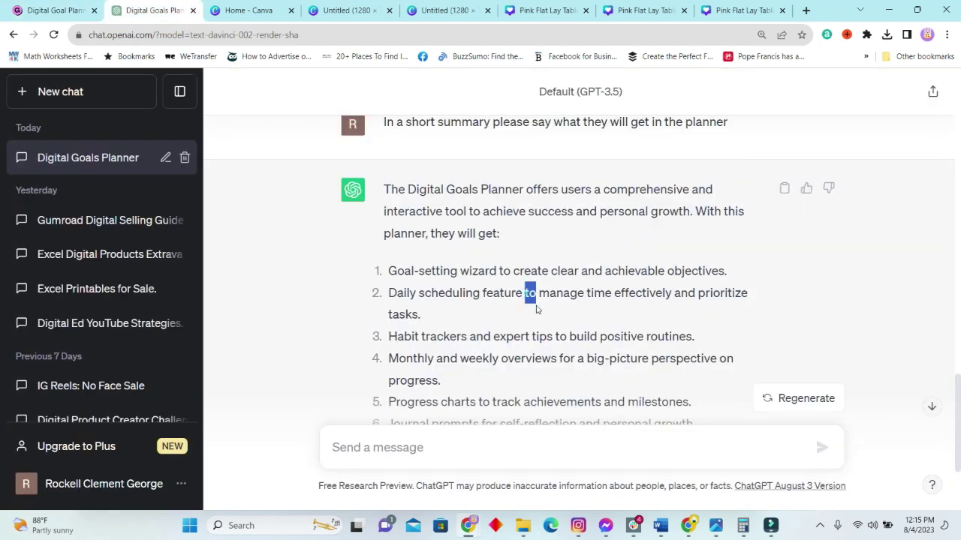
key("ctrl+c")
key("ctrl+shift+Tab")
left_click(480, 375)
key("ctrl+v")
- Add a third detail, 'Habit trackers and expert tips', with its benefit
left_click(404, 433)
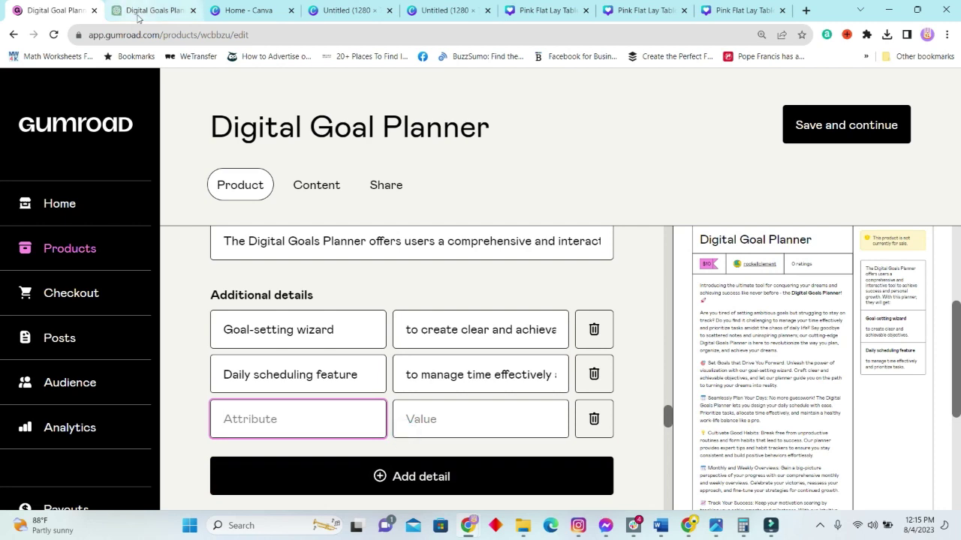
left_click(130, 7)
left_click_drag(390, 336, 553, 338)
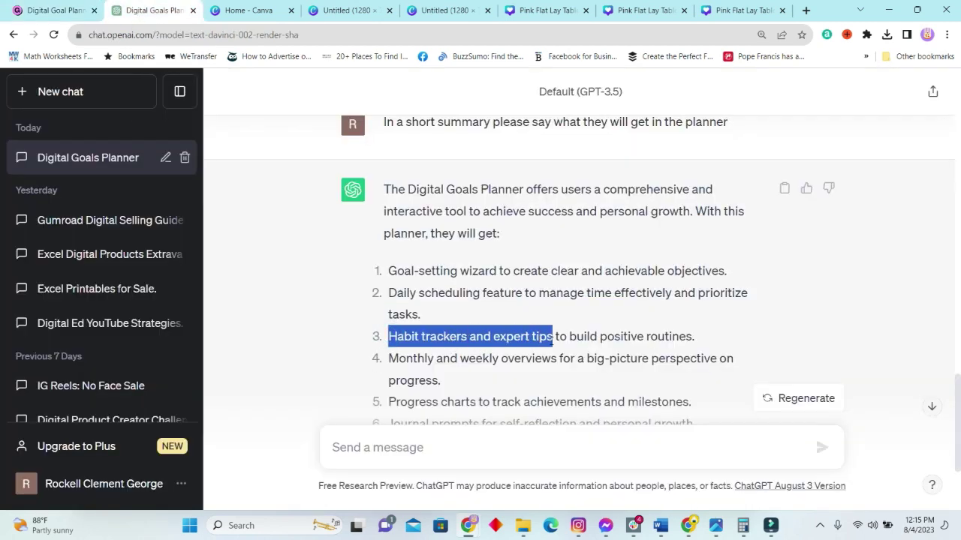
left_click(59, 11)
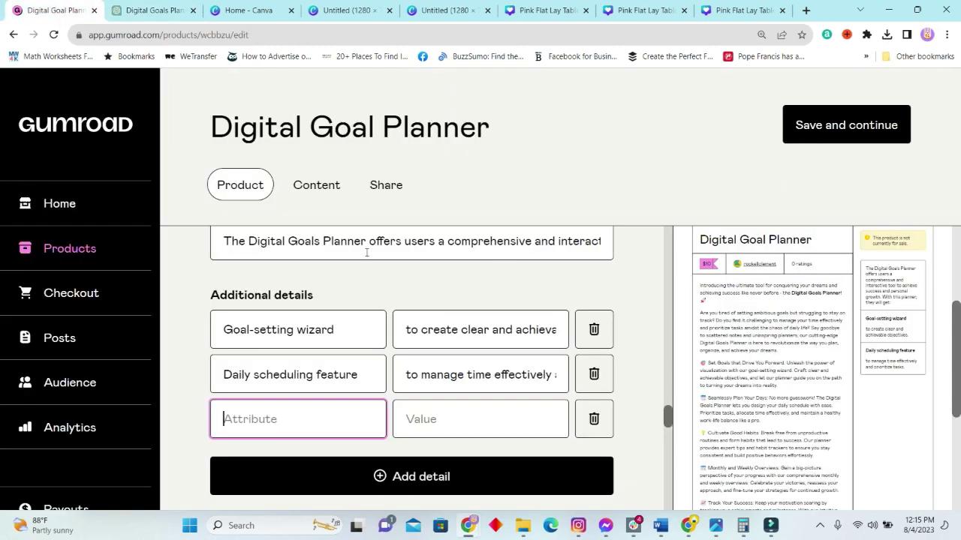
key("ctrl+v")
left_click(150, 12)
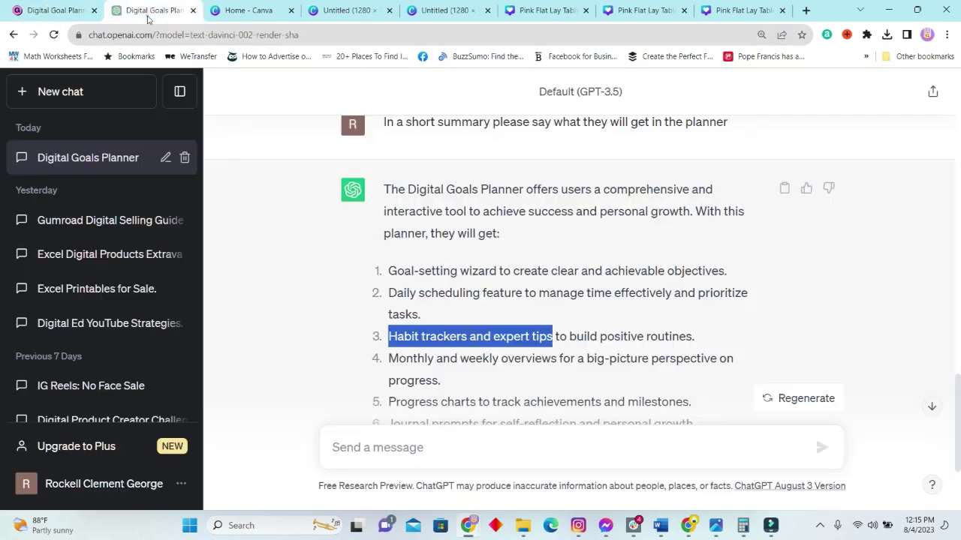
left_click_drag(554, 337, 707, 341)
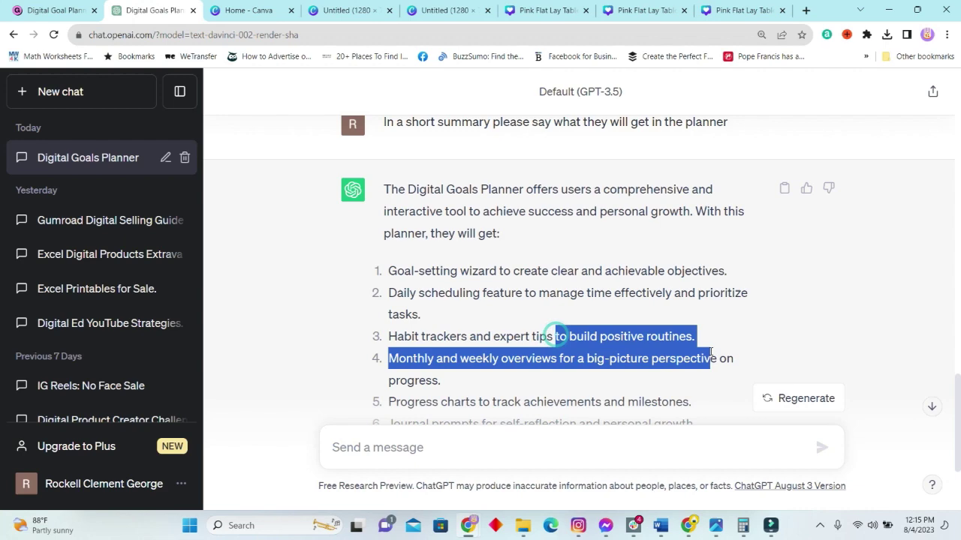
key("ctrl+c")
left_click(53, 11)
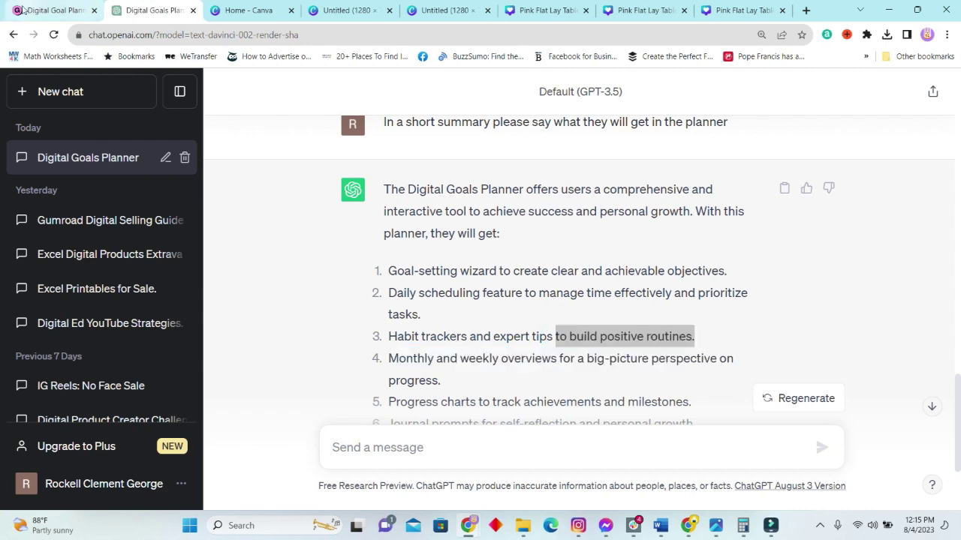
left_click(480, 419)
key("ctrl+v")
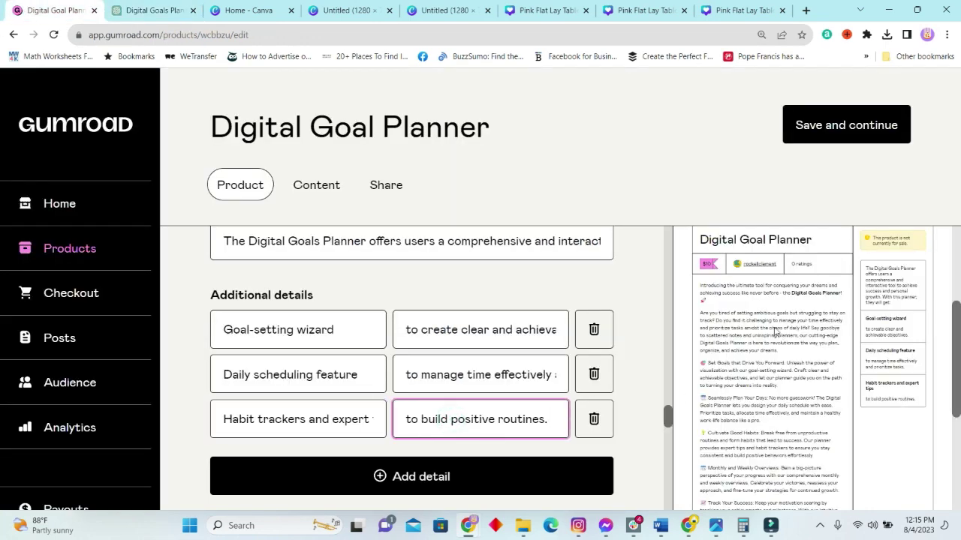
scroll(883, 376, "down", 1)
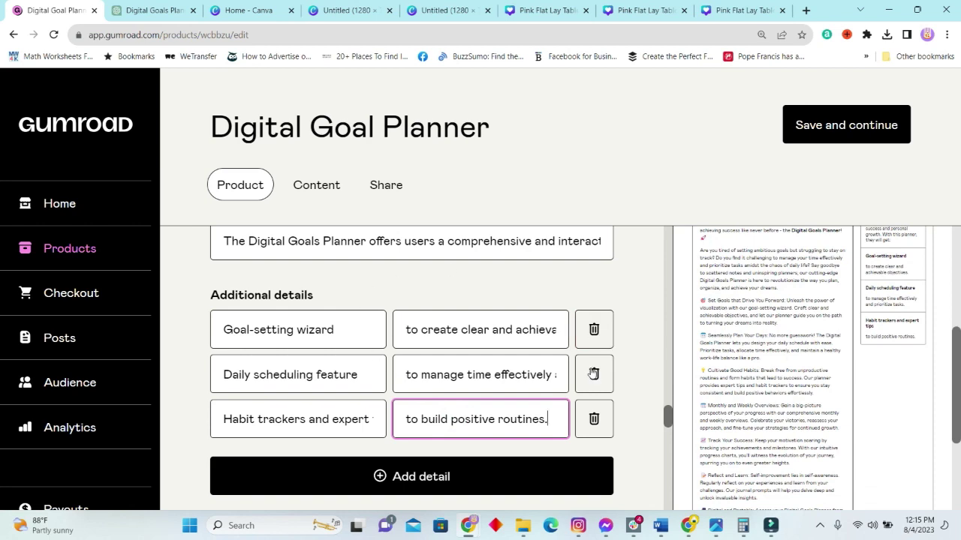
scroll(504, 382, "down", 2)
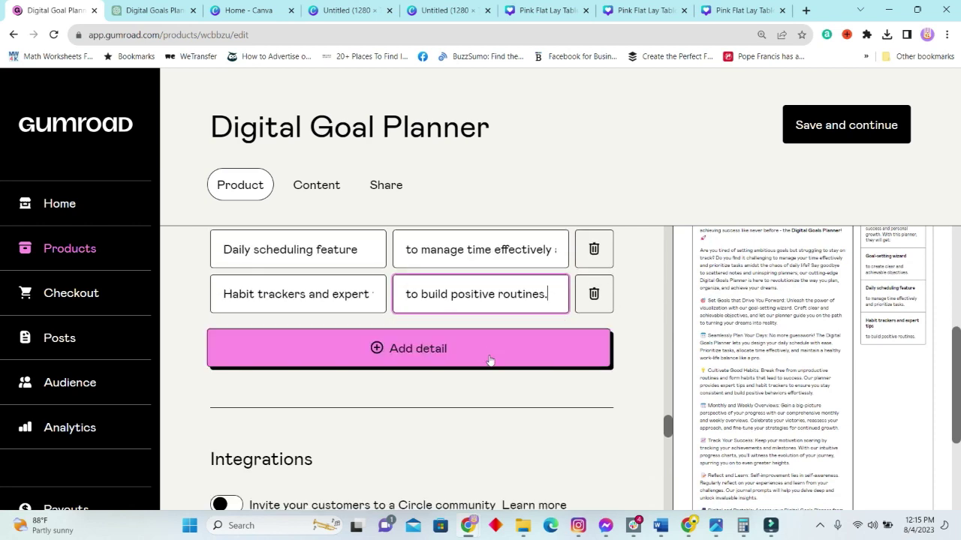
scroll(489, 363, "up", 3)
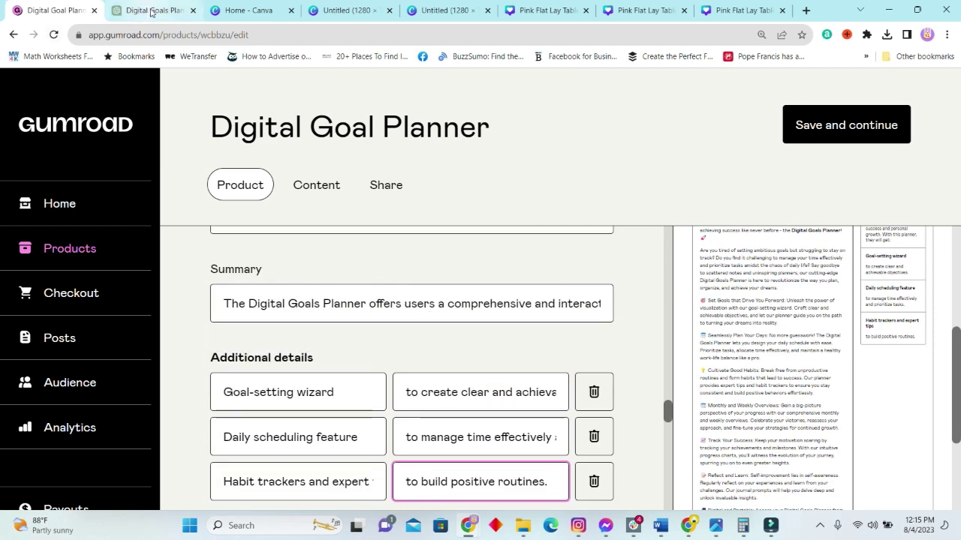
scroll(499, 300, "down", 2)
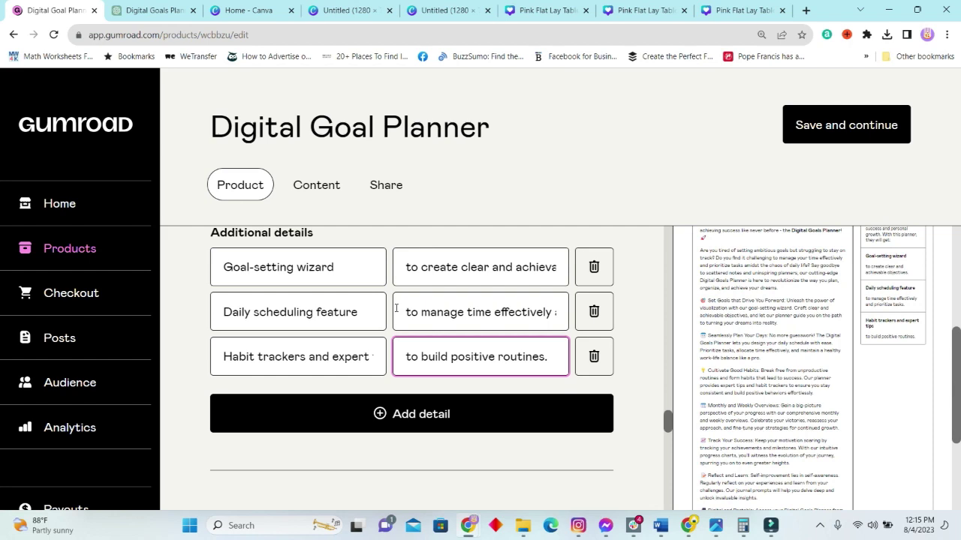
scroll(376, 274, "down", 1)
scroll(520, 366, "down", 2)
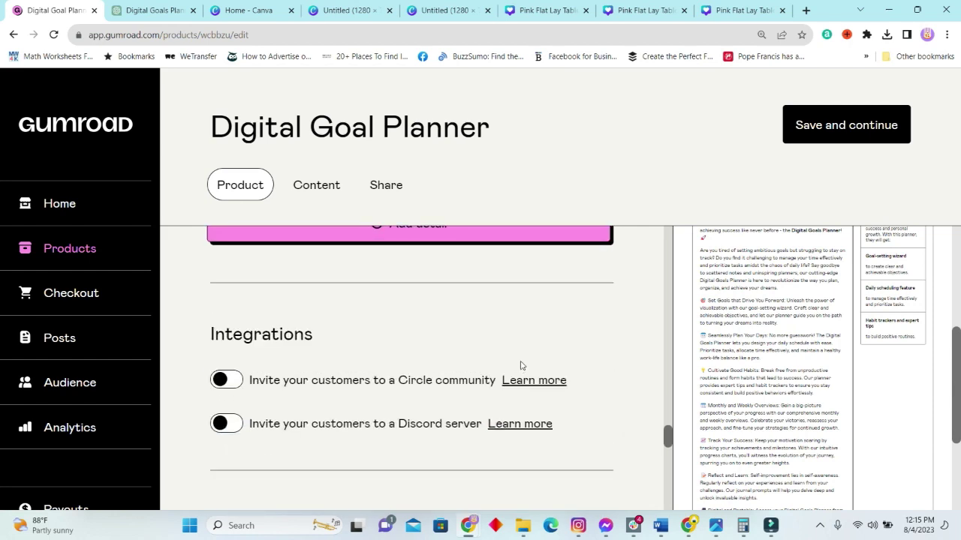
scroll(435, 347, "up", 1)
scroll(656, 385, "down", 1)
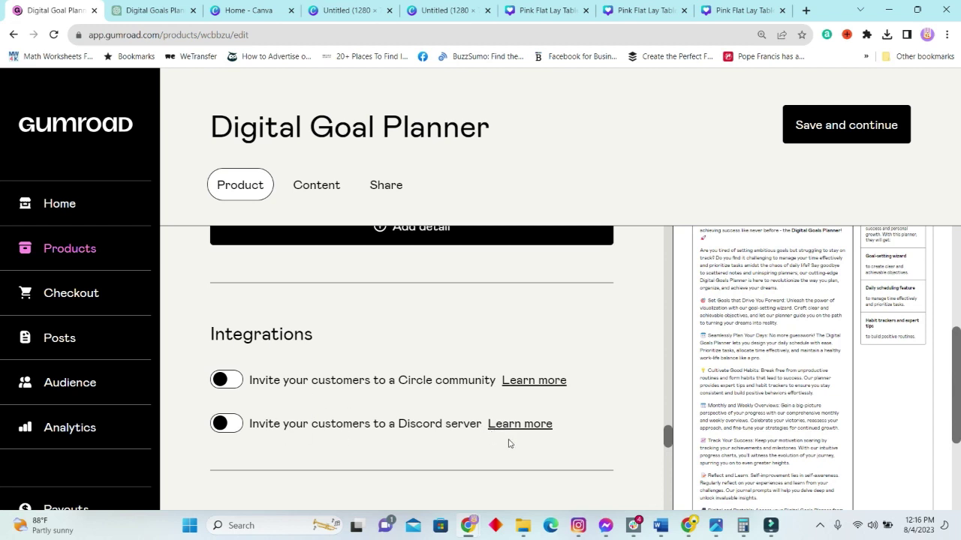
- Toggle pay-what-you-want on and back off, keeping the planner at a fixed $10
scroll(509, 443, "down", 3)
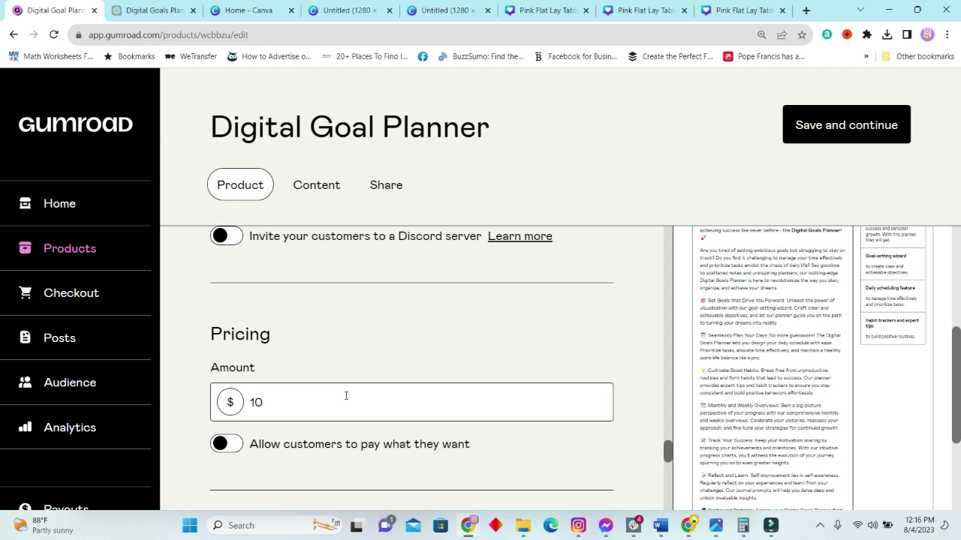
scroll(315, 420, "down", 2)
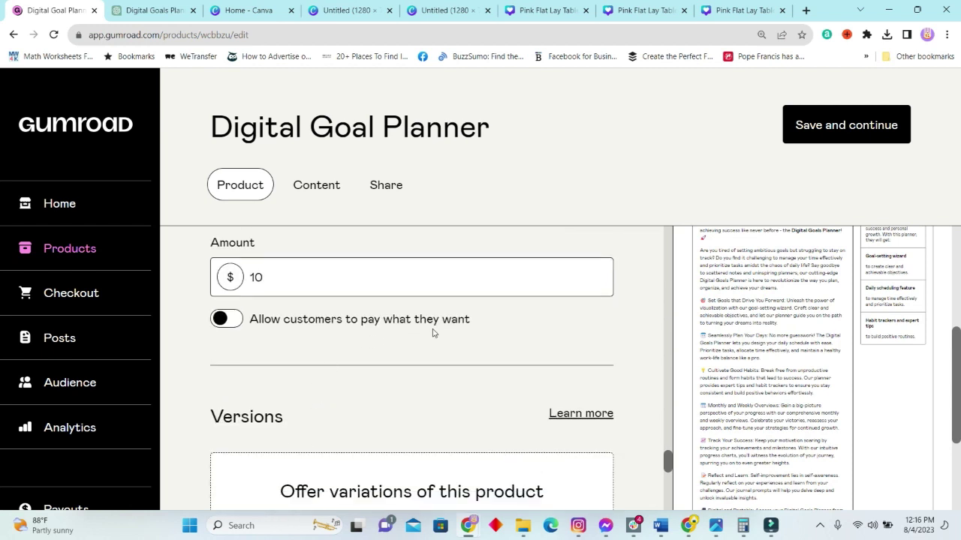
left_click(216, 321)
scroll(826, 375, "up", 2)
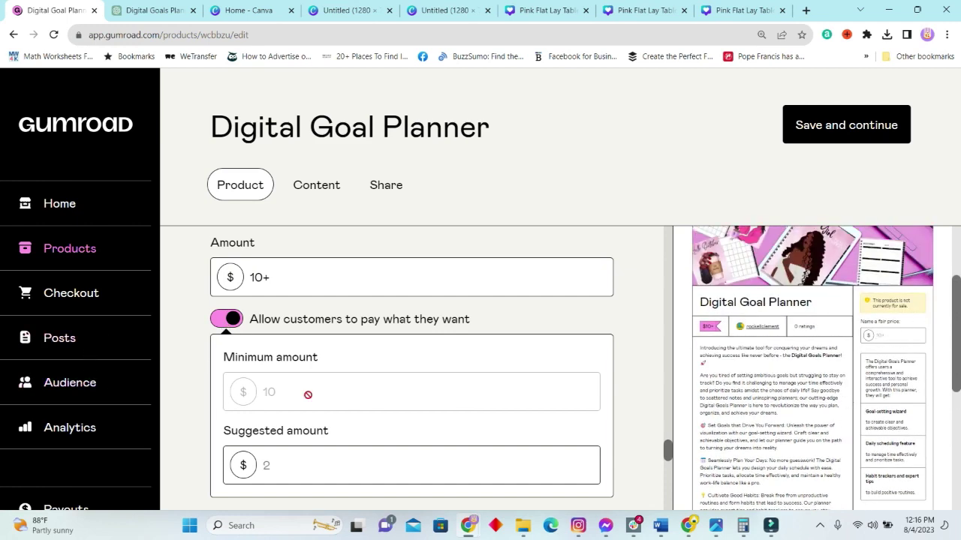
left_click(235, 323)
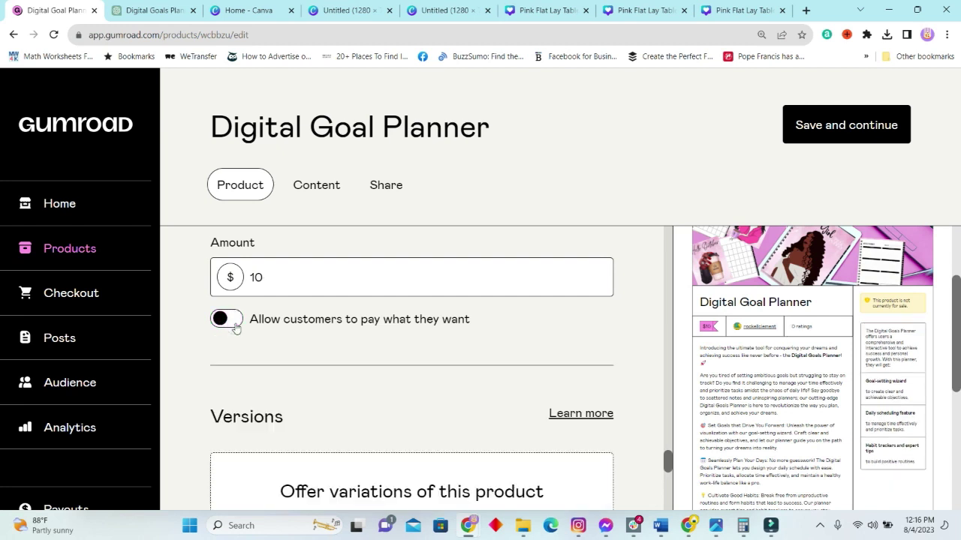
scroll(280, 366, "down", 2)
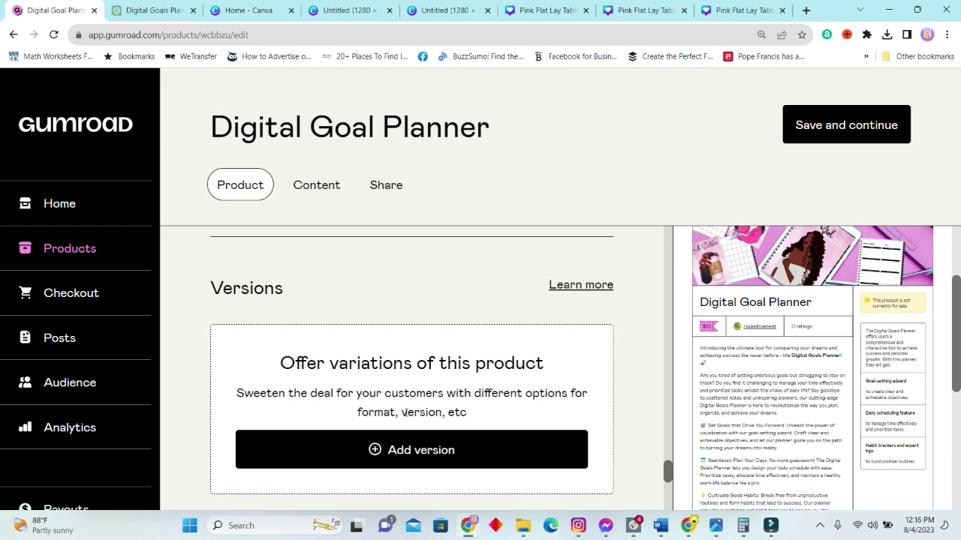
scroll(405, 413, "down", 1)
scroll(484, 414, "up", 1)
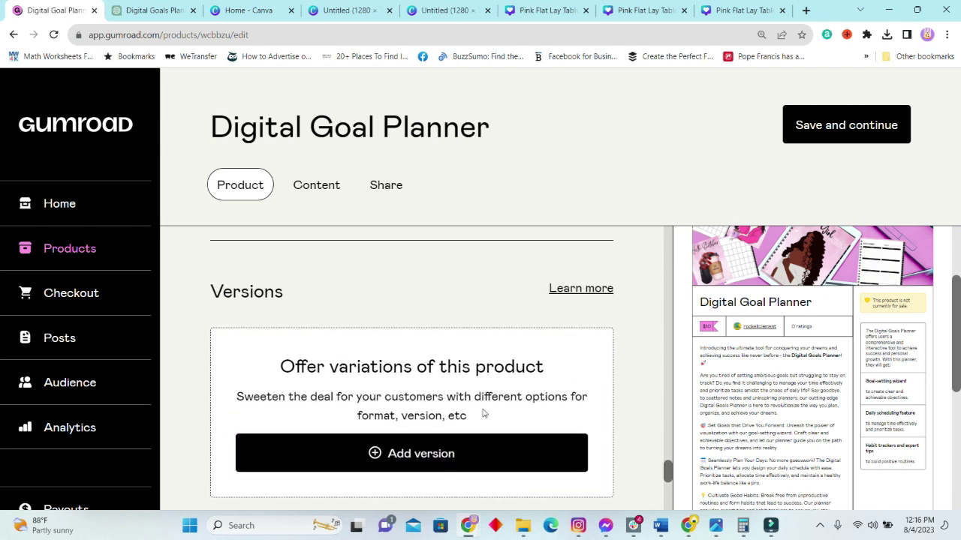
left_click(434, 452)
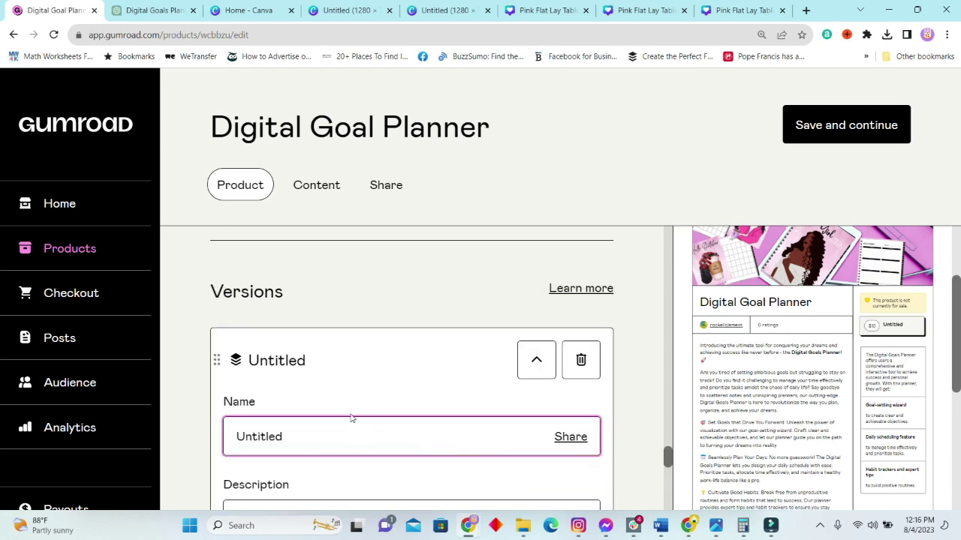
scroll(350, 415, "down", 2)
scroll(344, 413, "down", 2)
scroll(339, 414, "up", 2)
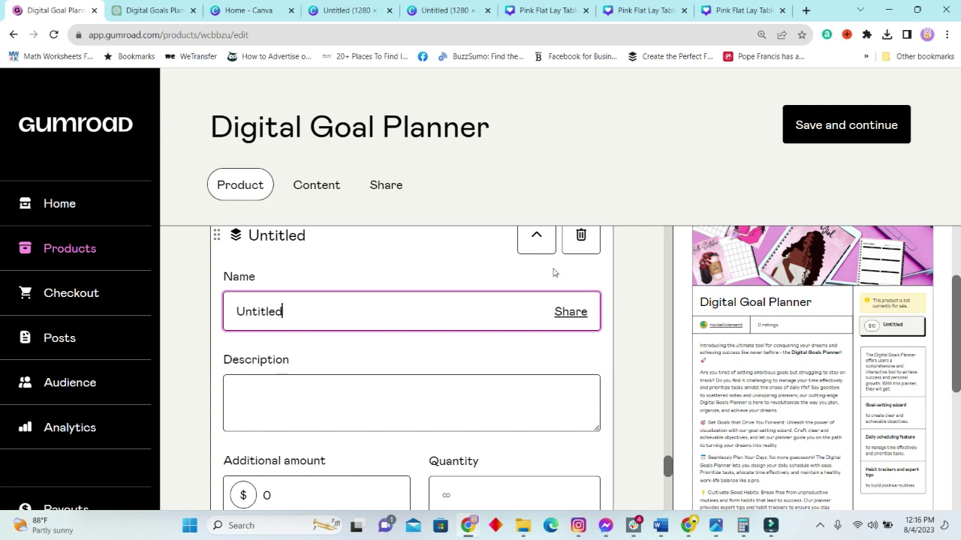
scroll(552, 300, "up", 3)
scroll(595, 421, "down", 2)
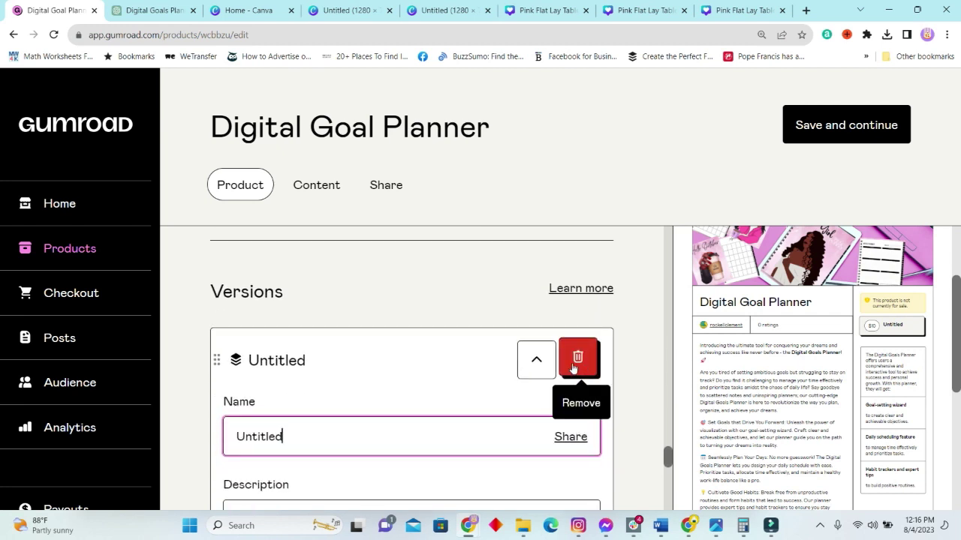
scroll(495, 368, "down", 2)
scroll(353, 428, "down", 1)
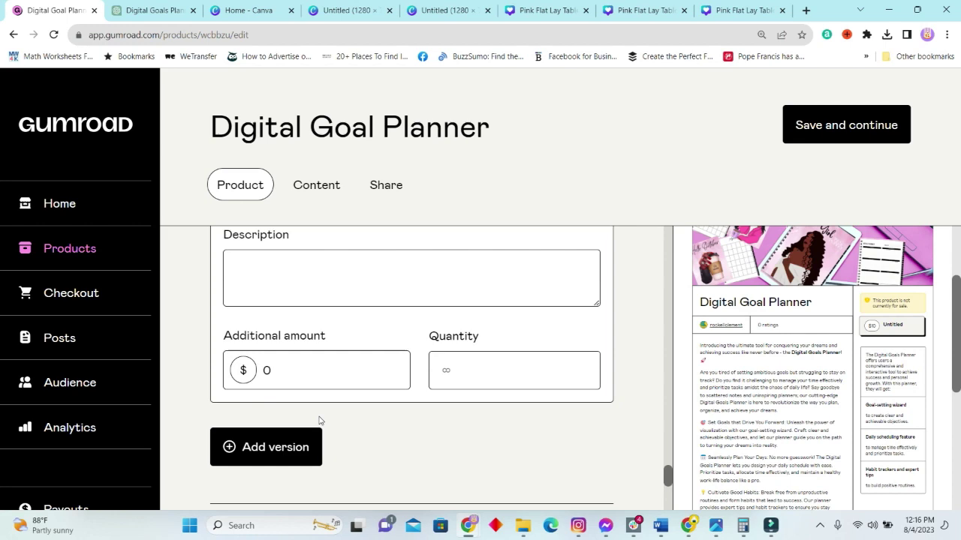
scroll(525, 405, "up", 3)
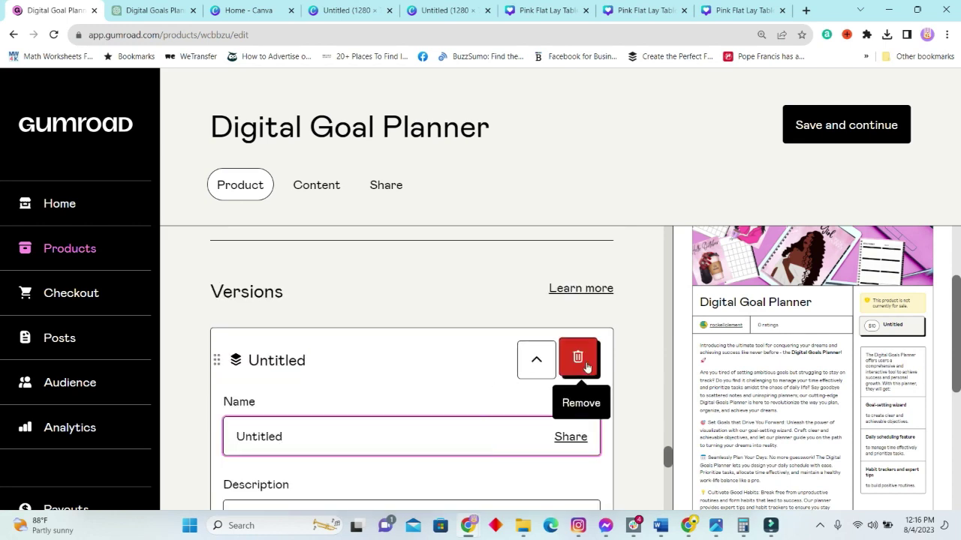
left_click(587, 367)
left_click(646, 332)
scroll(366, 349, "up", 2)
scroll(369, 356, "down", 1)
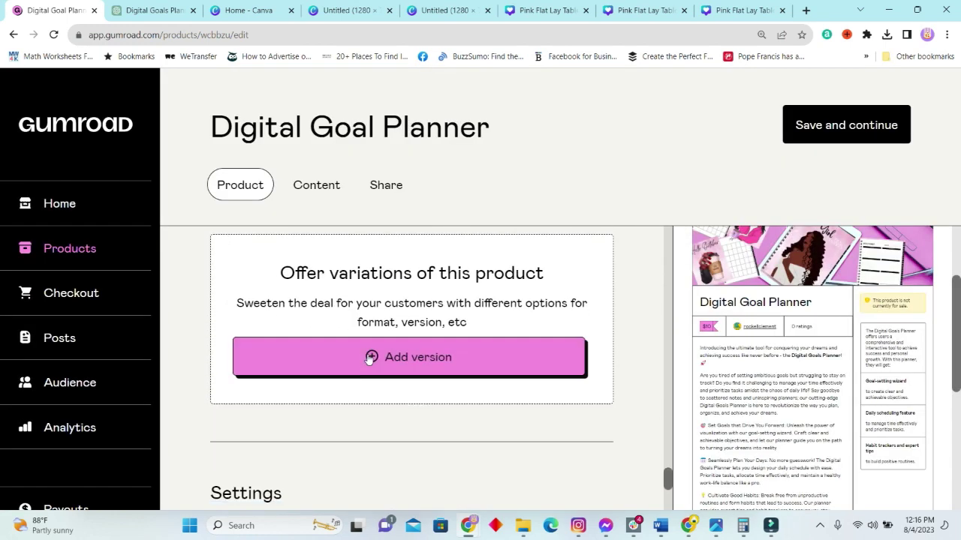
scroll(368, 359, "down", 3)
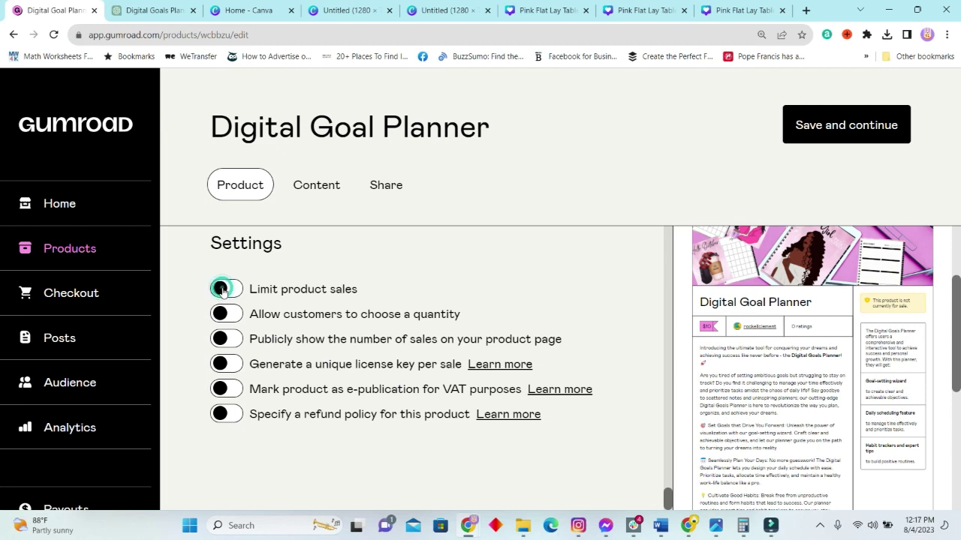
left_click(223, 290)
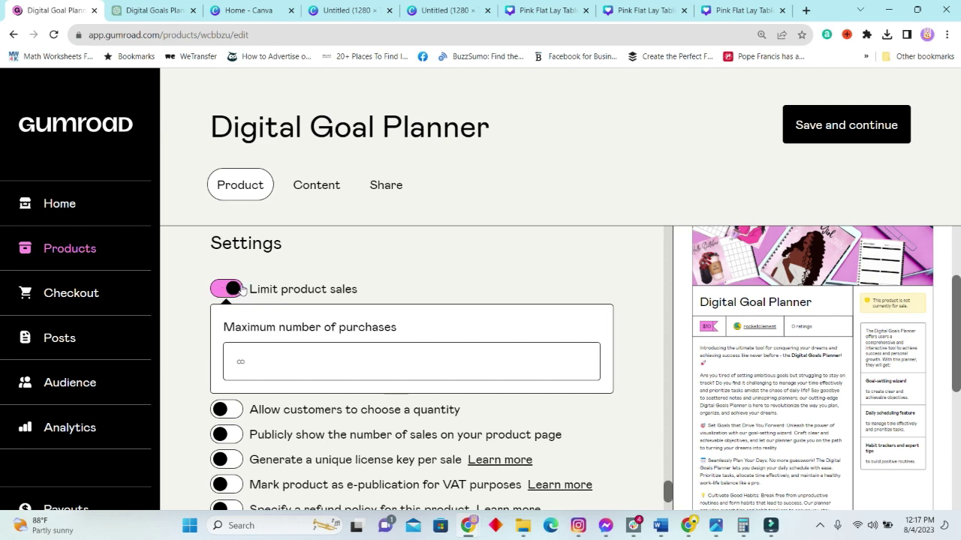
left_click(234, 290)
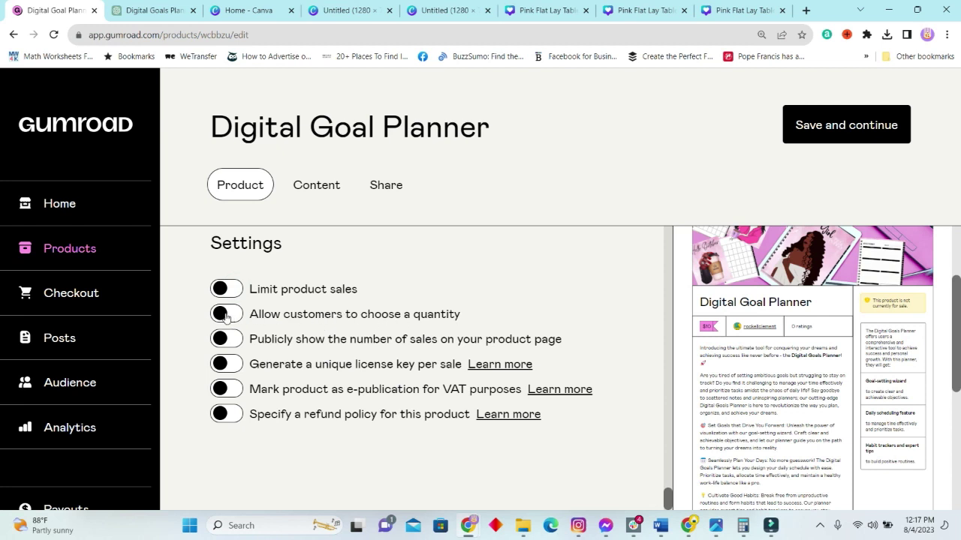
left_click(227, 314)
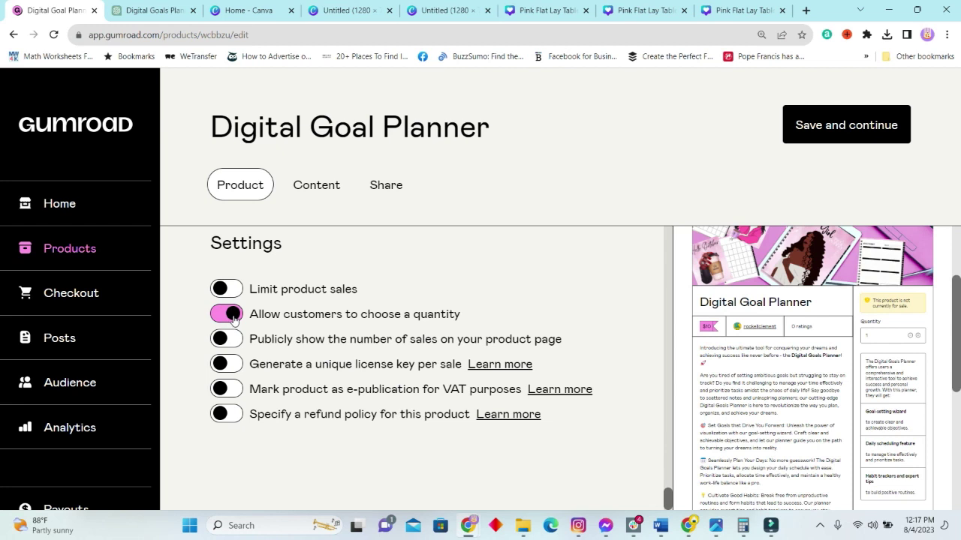
left_click(234, 316)
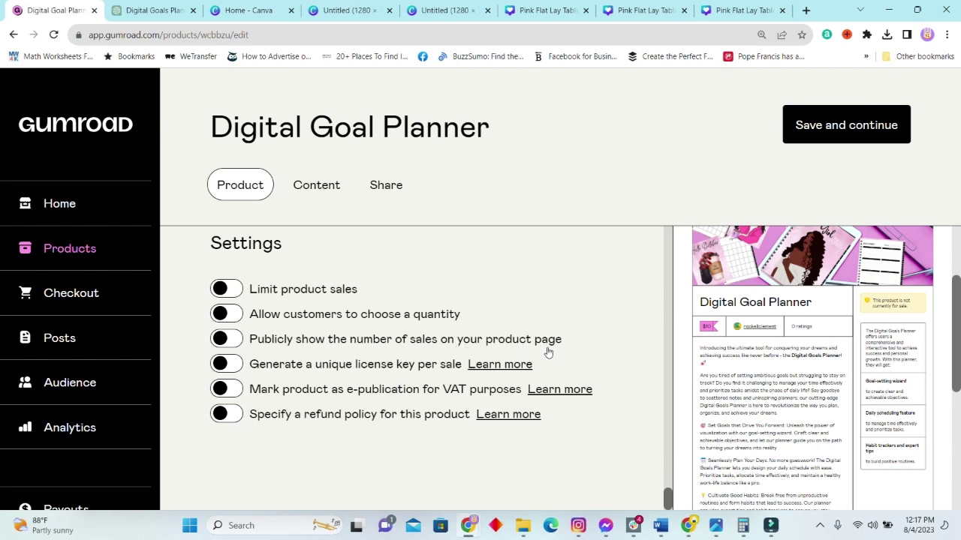
left_click(222, 342)
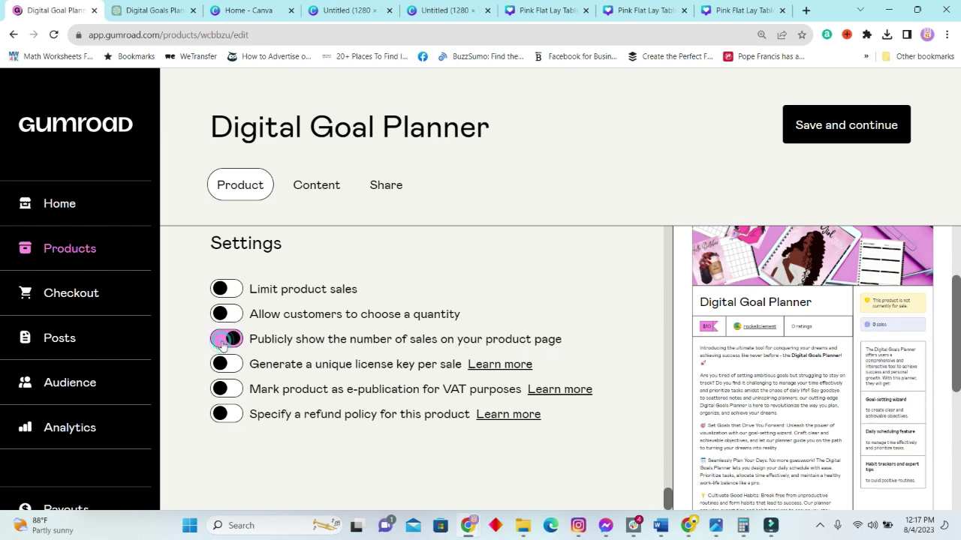
left_click(222, 342)
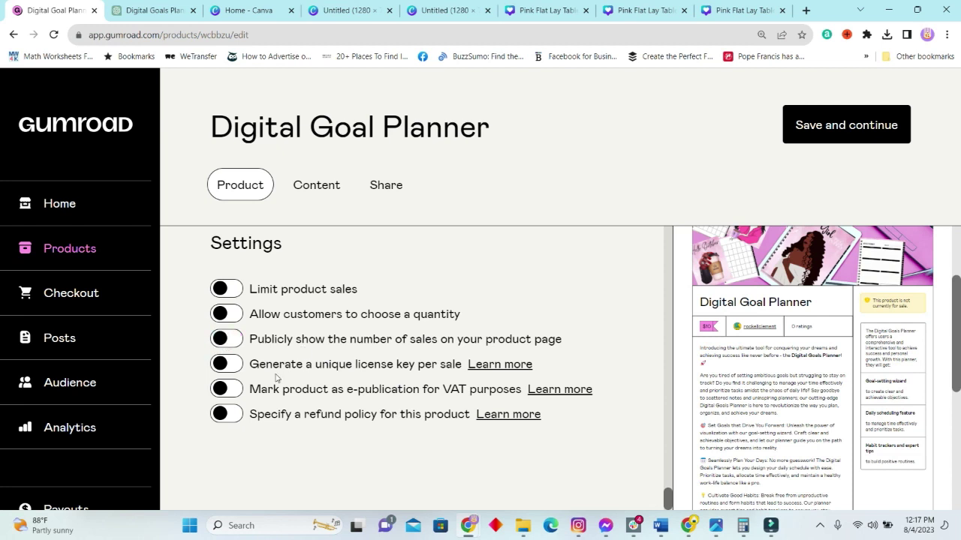
left_click(225, 366)
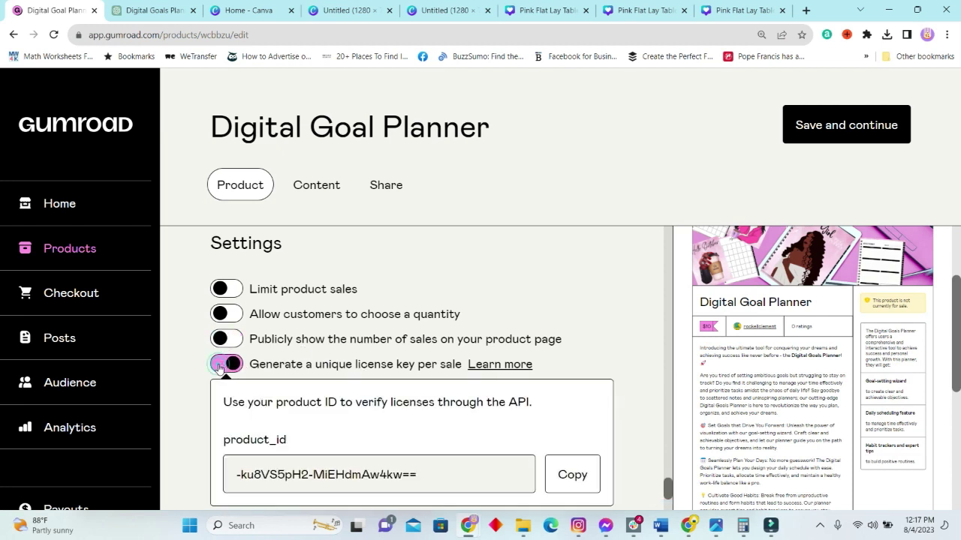
scroll(257, 376, "down", 2)
scroll(240, 338, "up", 1)
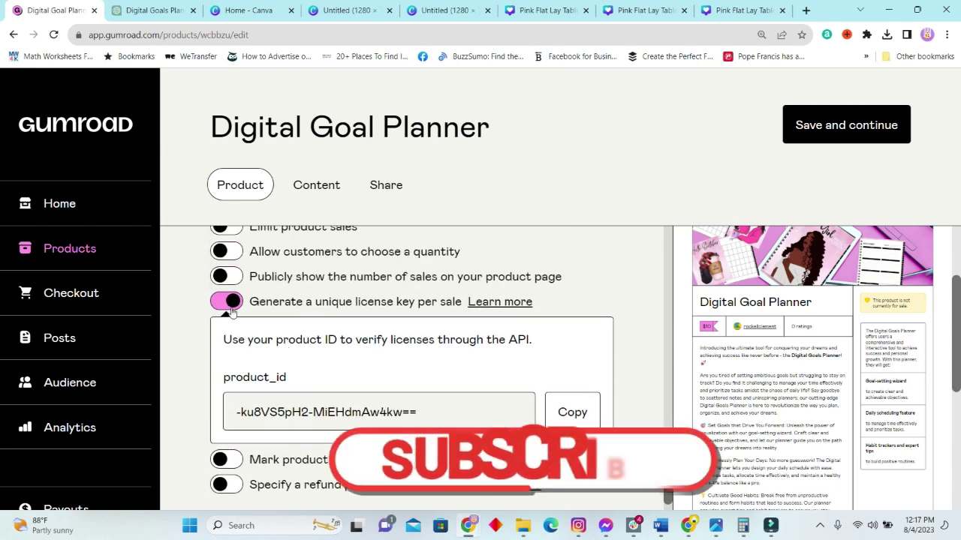
left_click(232, 304)
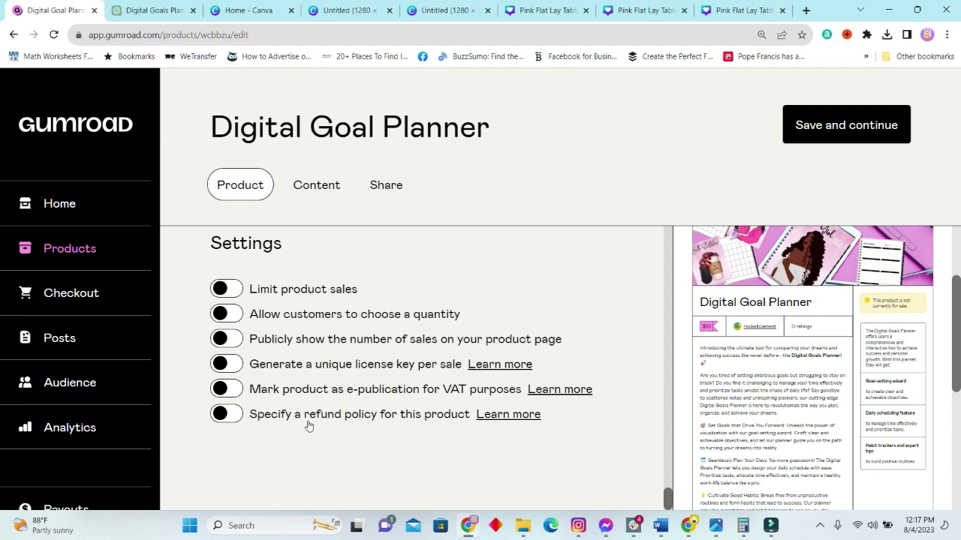
left_click(223, 414)
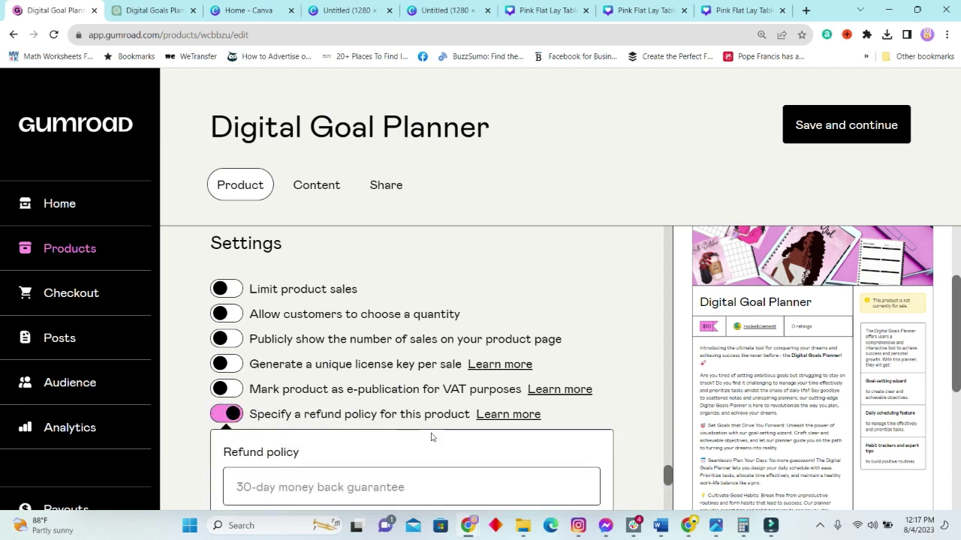
scroll(432, 437, "down", 2)
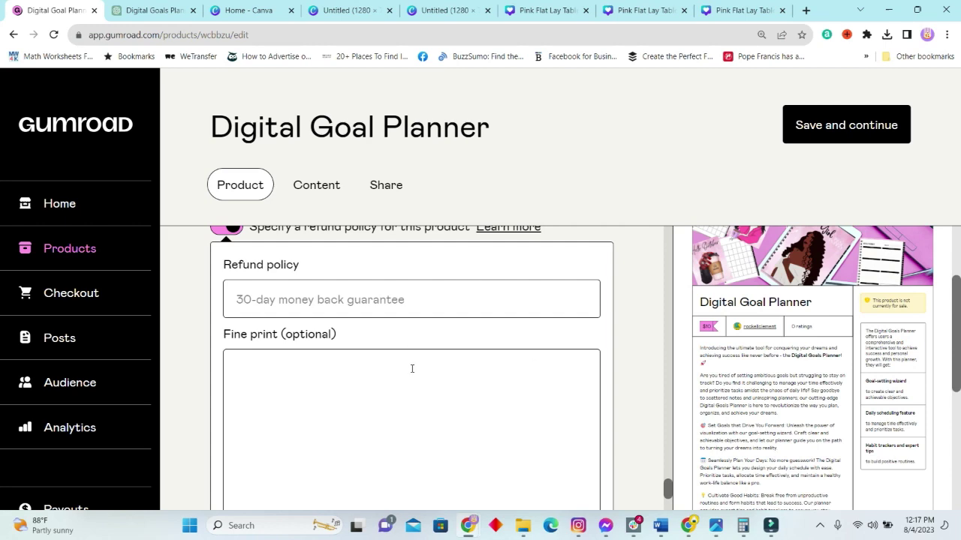
scroll(412, 368, "up", 2)
scroll(388, 392, "down", 1)
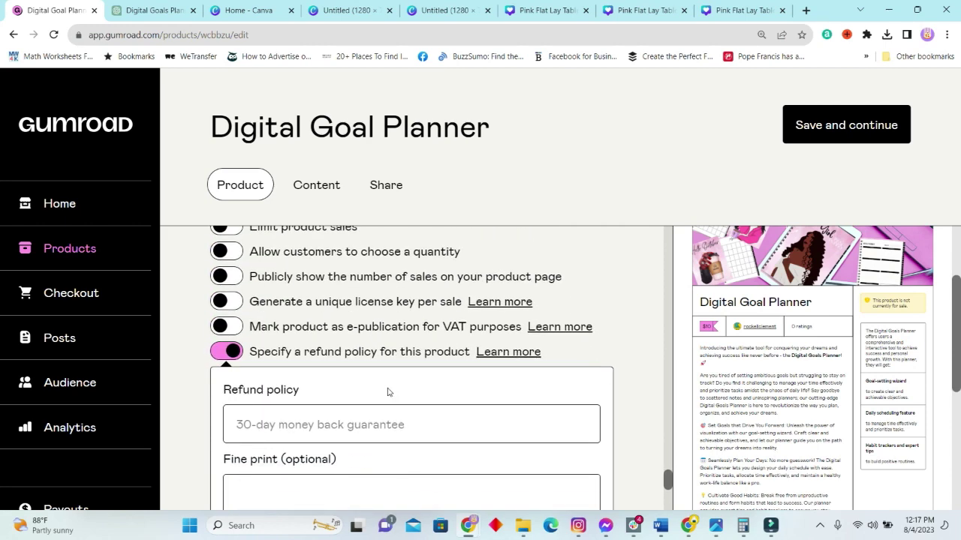
scroll(387, 392, "down", 2)
scroll(375, 385, "up", 2)
left_click(233, 353)
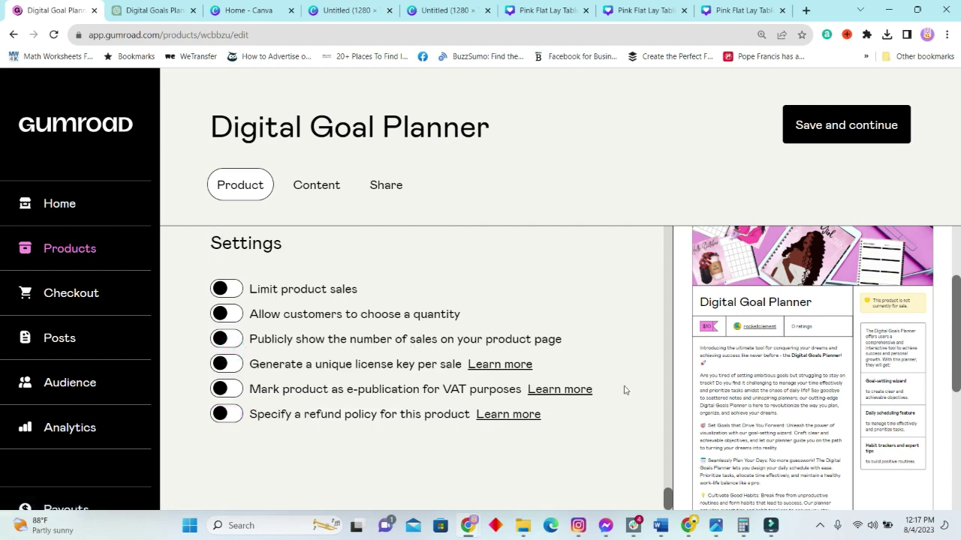
scroll(627, 388, "up", 5)
scroll(627, 388, "up", 5)
scroll(627, 389, "up", 5)
scroll(626, 389, "up", 3)
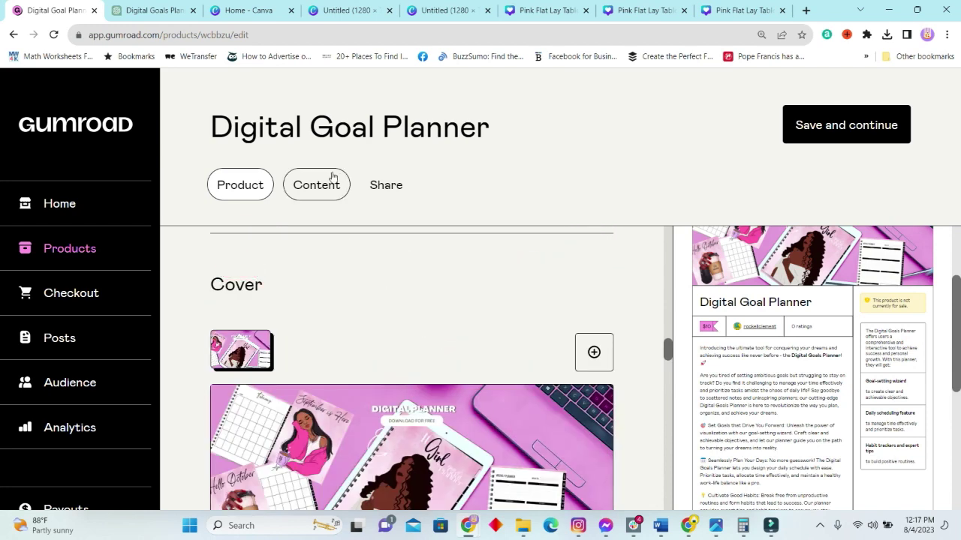
- Paste ChatGPT's thank-you paragraph into the planner's Content page
left_click(323, 188)
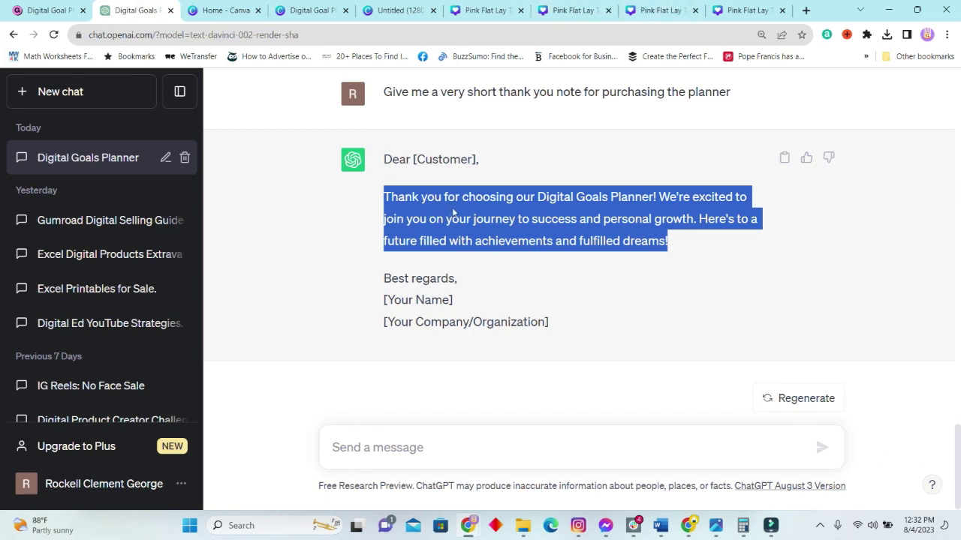
left_click(452, 212)
left_click_drag(382, 196, 683, 247)
left_click(49, 10)
left_click(420, 338)
key("ctrl+v")
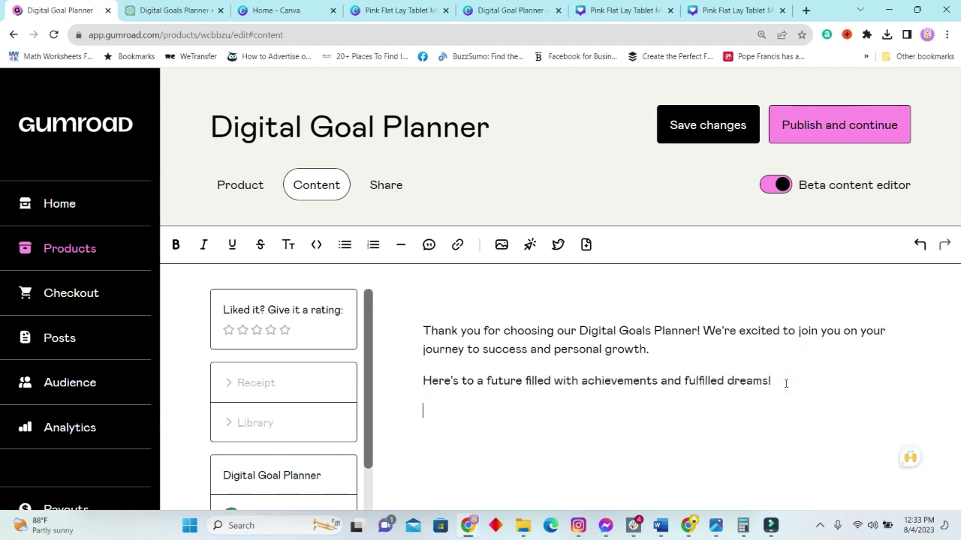
- Add a new line: 'Use this discount code to get 10% off your next purchase 'FUN''
key("Return")
type("P")
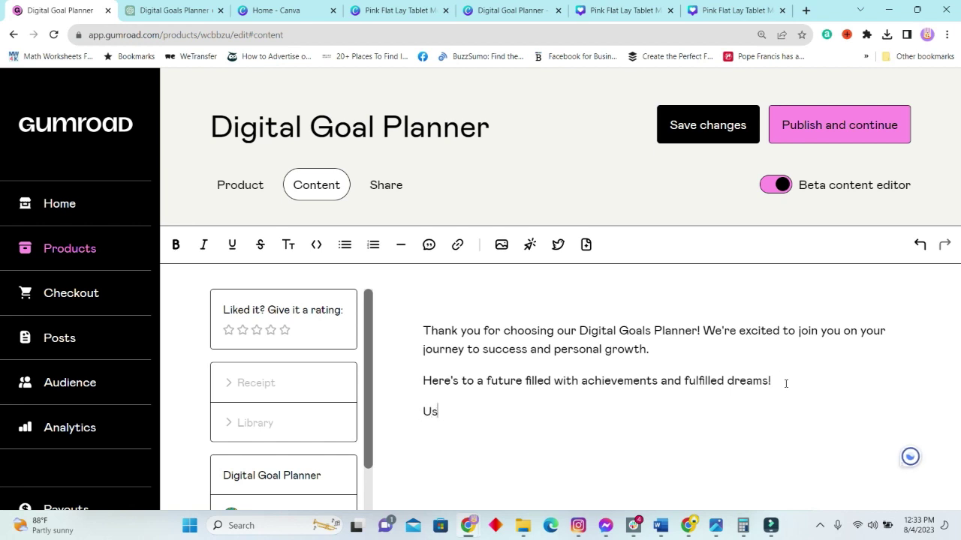
type("e this discount code to get 1")
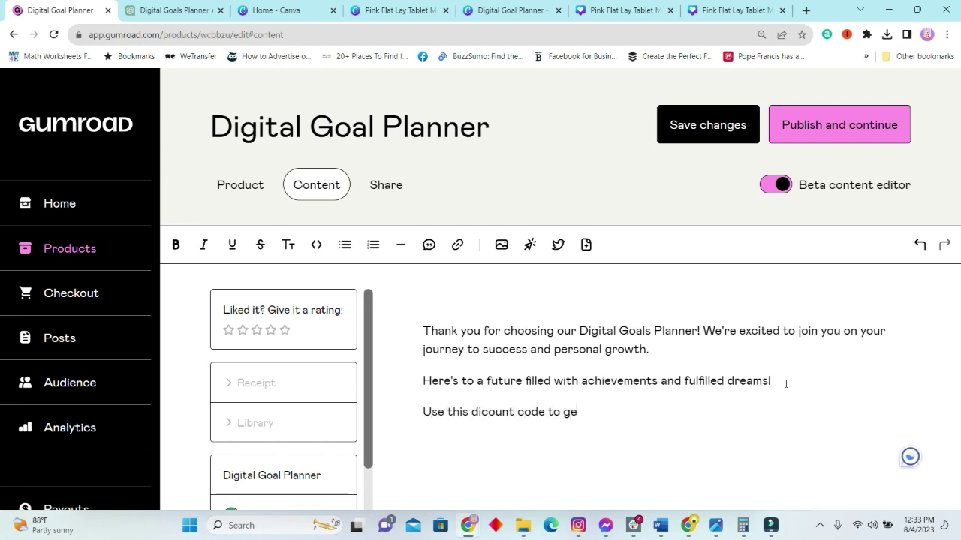
type("0% o")
type("ff your next purchase  '")
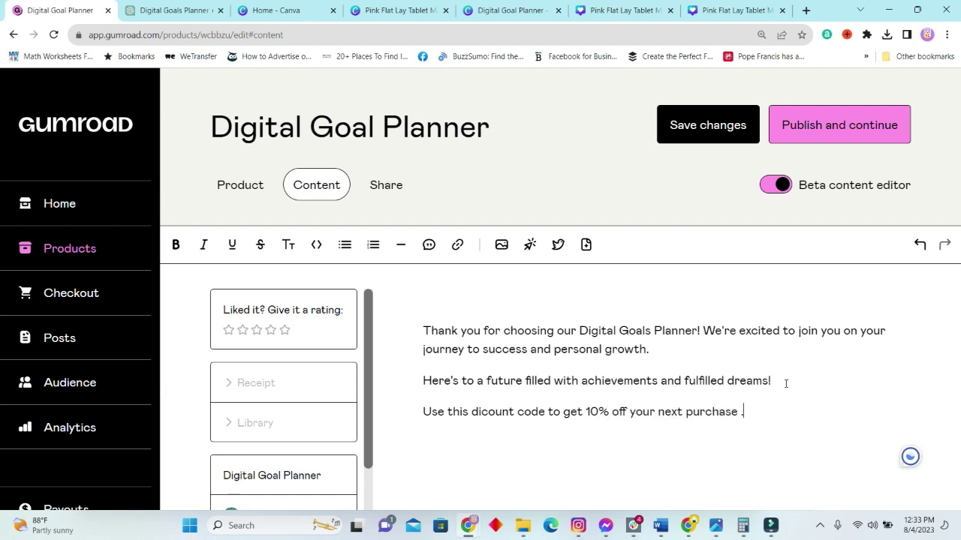
type("FUN")
type("\"")
- Correct the misspelling to 'discount' and make the discount-code sentence bold
right_click(503, 403)
left_click(523, 450)
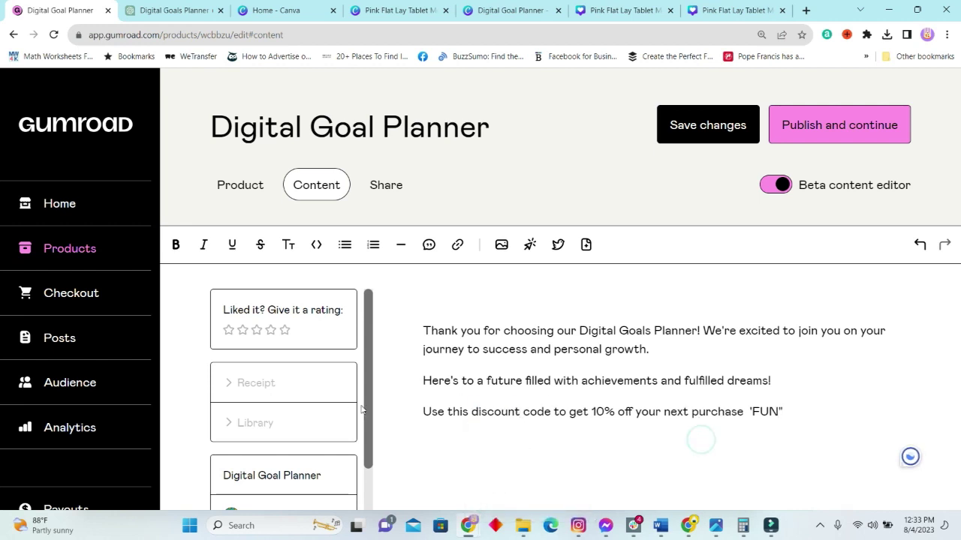
left_click_drag(793, 412, 424, 411)
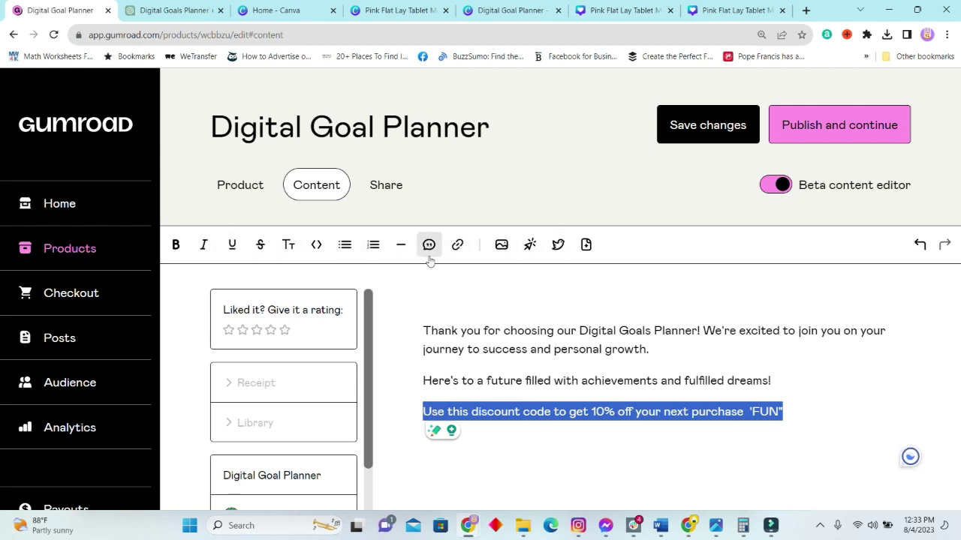
left_click(177, 246)
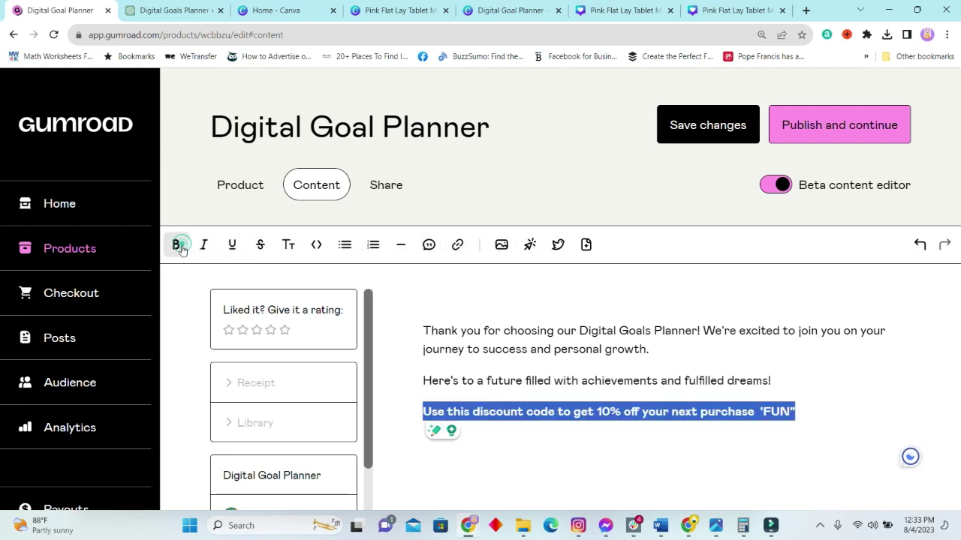
left_click(527, 379)
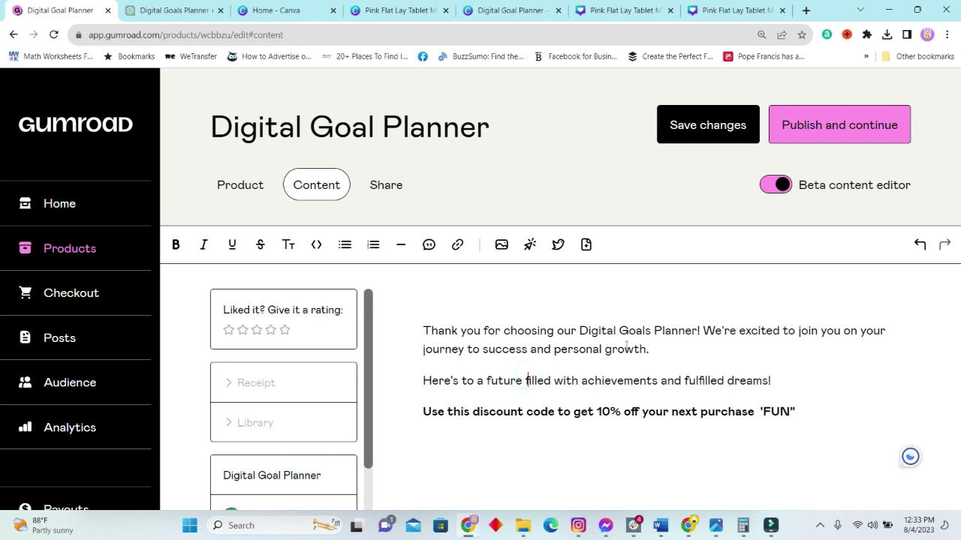
- Add the line 'Click HERE to download your item.' below the dreams sentence
left_click(674, 354)
left_click(791, 385)
key("Return")
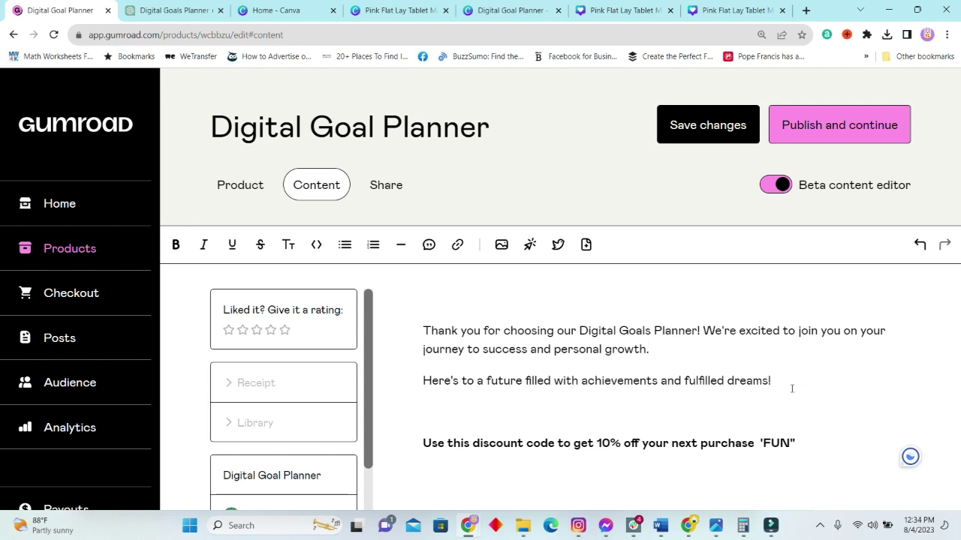
type("cli")
key("BackSpace")
key("BackSpace")
key("BackSpace")
type("CLICK")
type(" HERE TO DOWNLOAD YO")
key("BackSpace")
key("BackSpace")
key("BackSpace")
key("BackSpace")
key("BackSpace")
key("BackSpace")
type("ck ")
type("HERE to down")
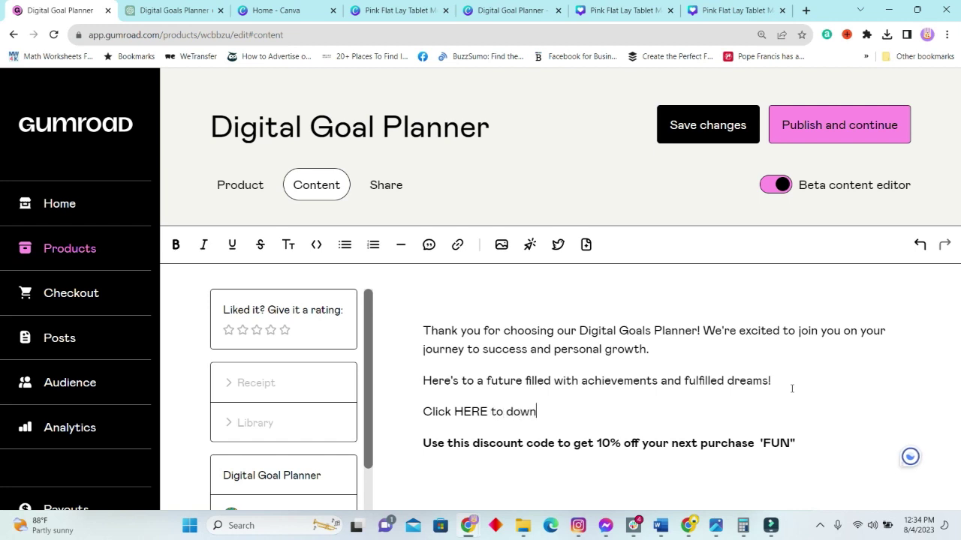
type("load your ")
type("item")
type(".")
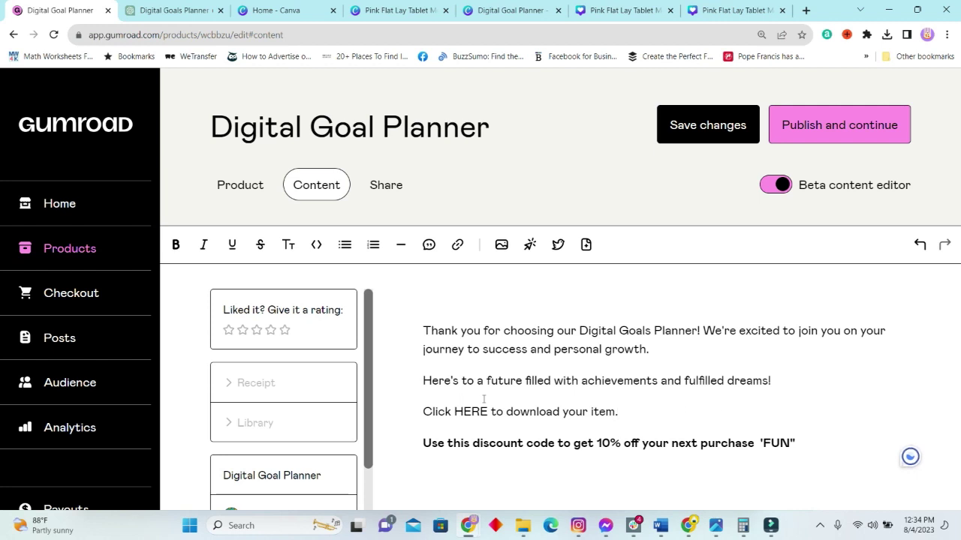
- Make HERE bold and link it to the pasted download address
left_click_drag(489, 412, 453, 411)
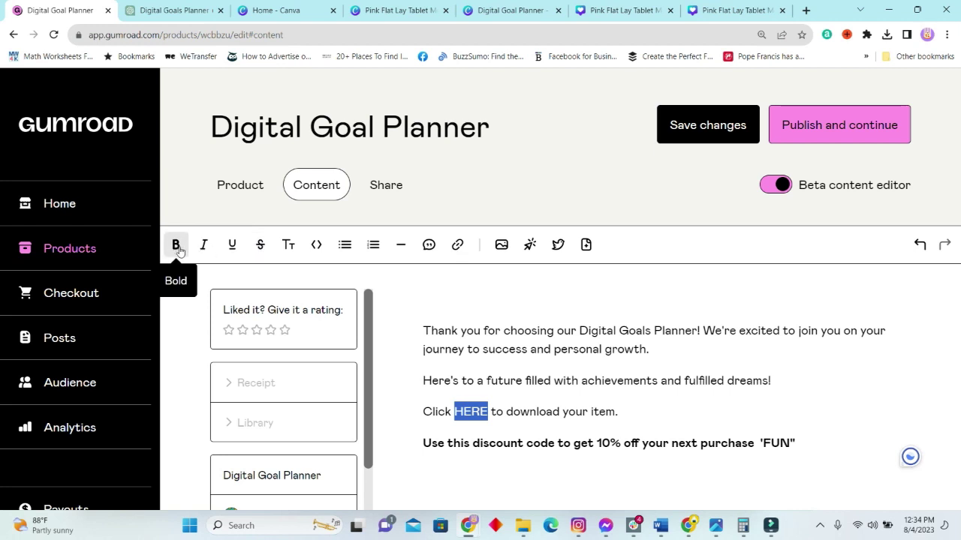
left_click(177, 246)
left_click(457, 245)
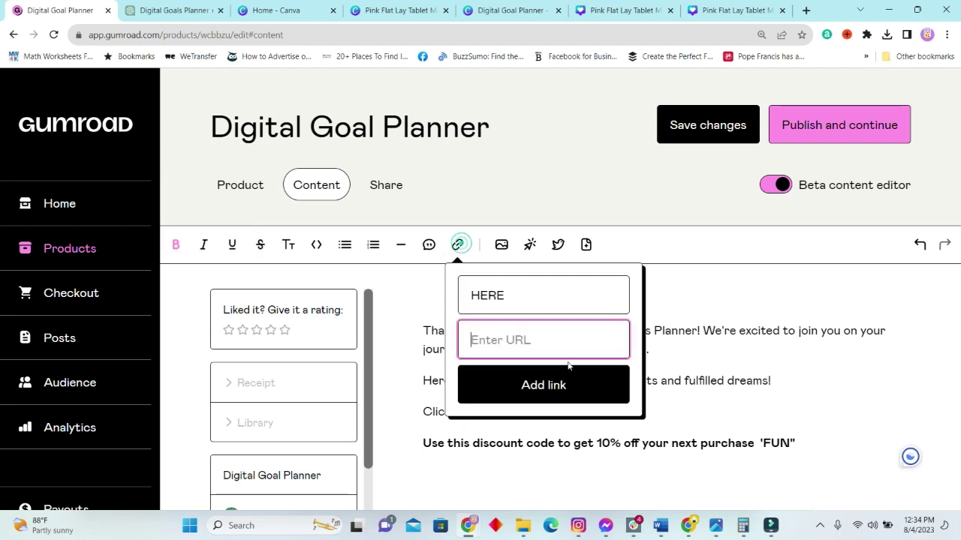
left_click(516, 340)
key("ctrl+v")
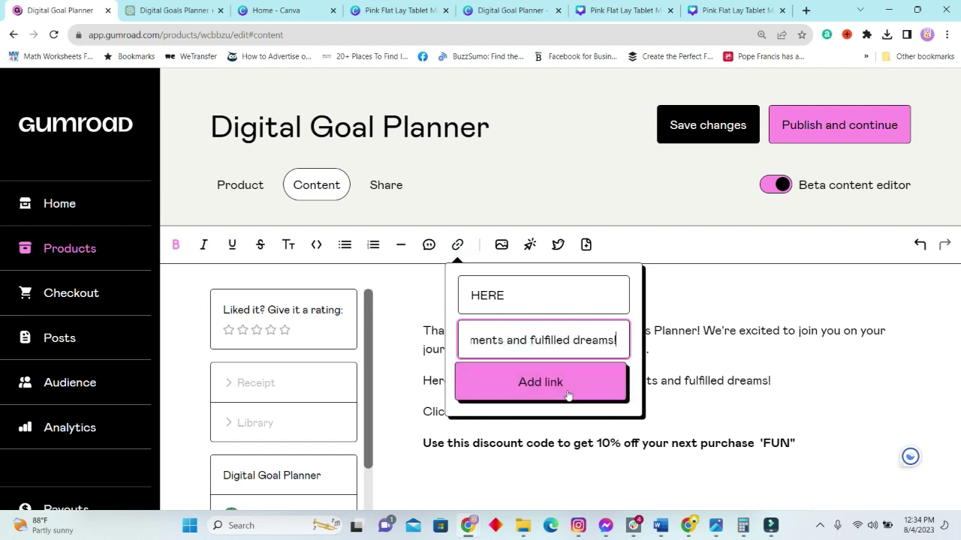
left_click(568, 395)
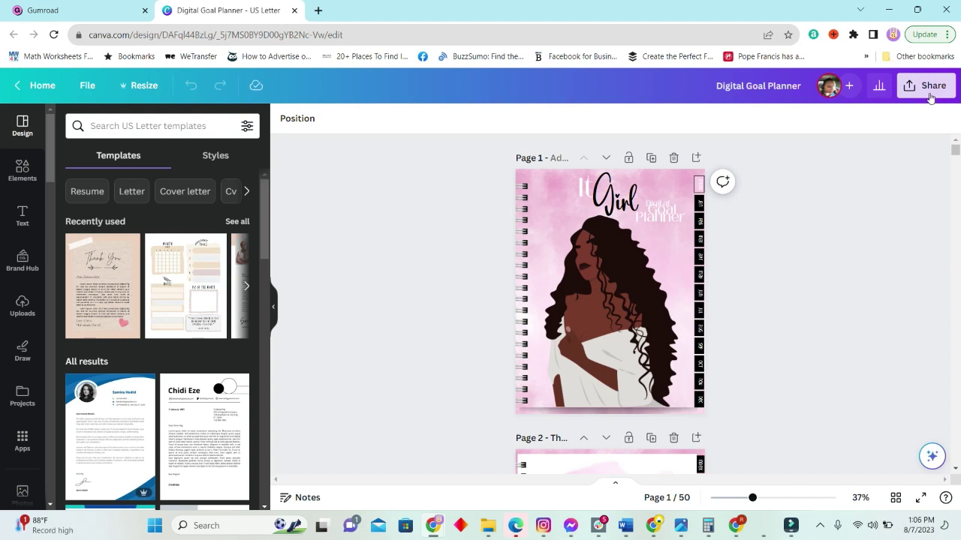
- Copy the Digital Goal Planner design's template link via Canva's Share > More options
left_click(930, 98)
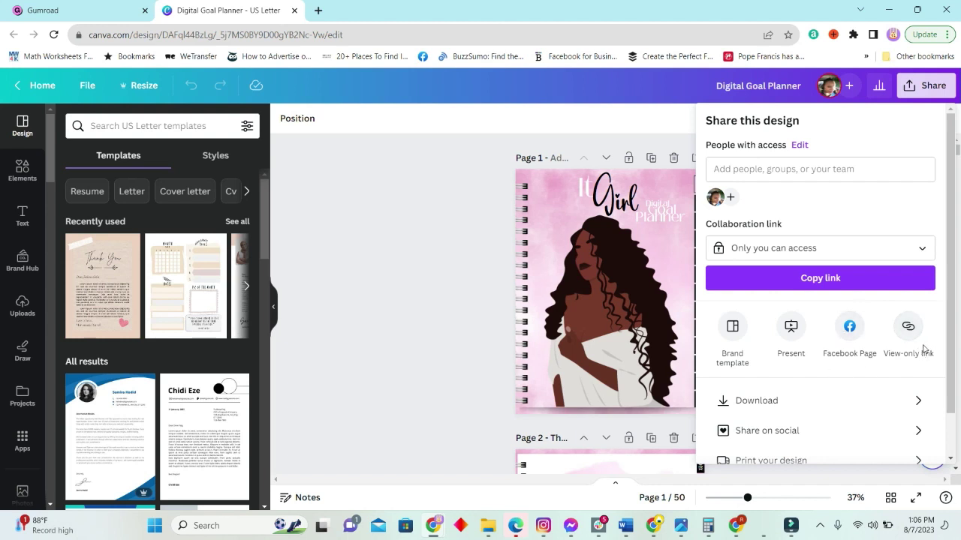
scroll(898, 373, "down", 2)
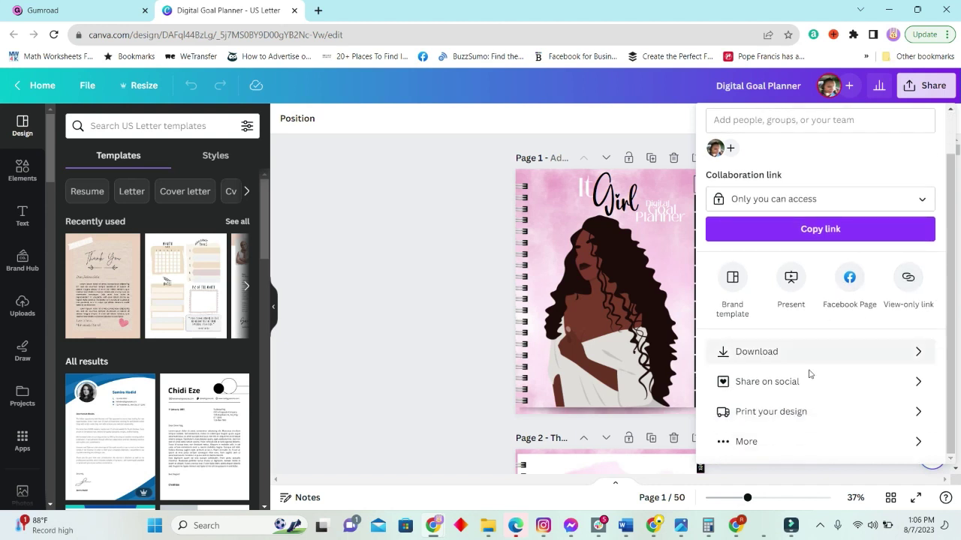
left_click(744, 444)
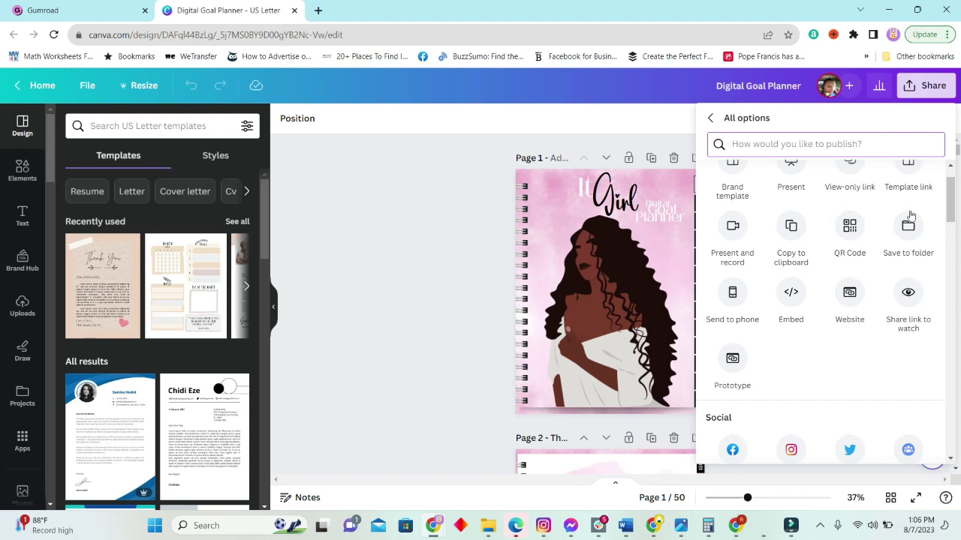
scroll(910, 216, "up", 1)
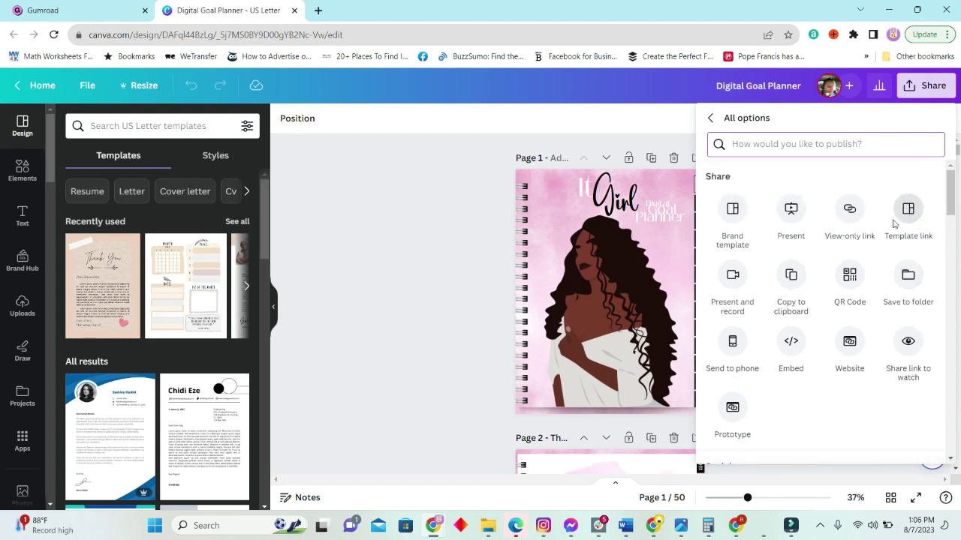
left_click(905, 210)
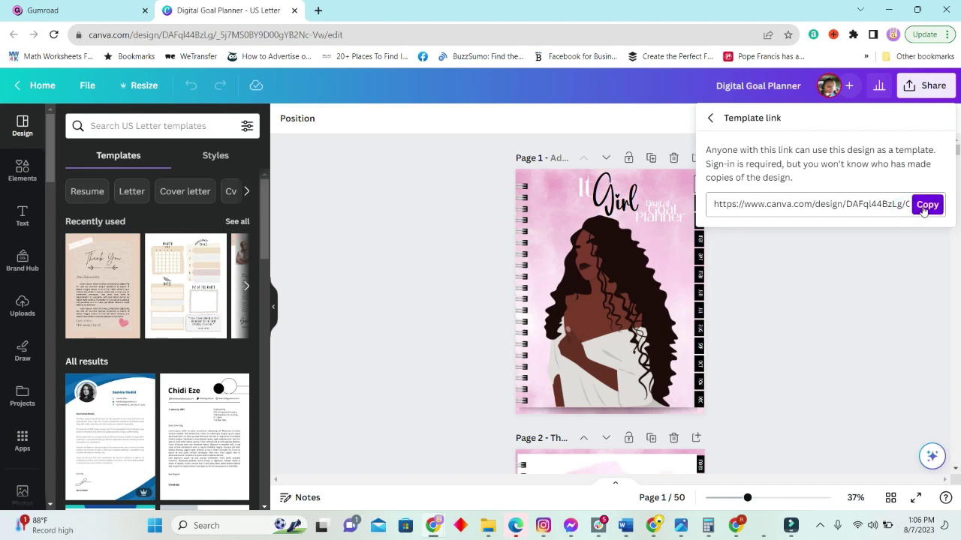
left_click(924, 211)
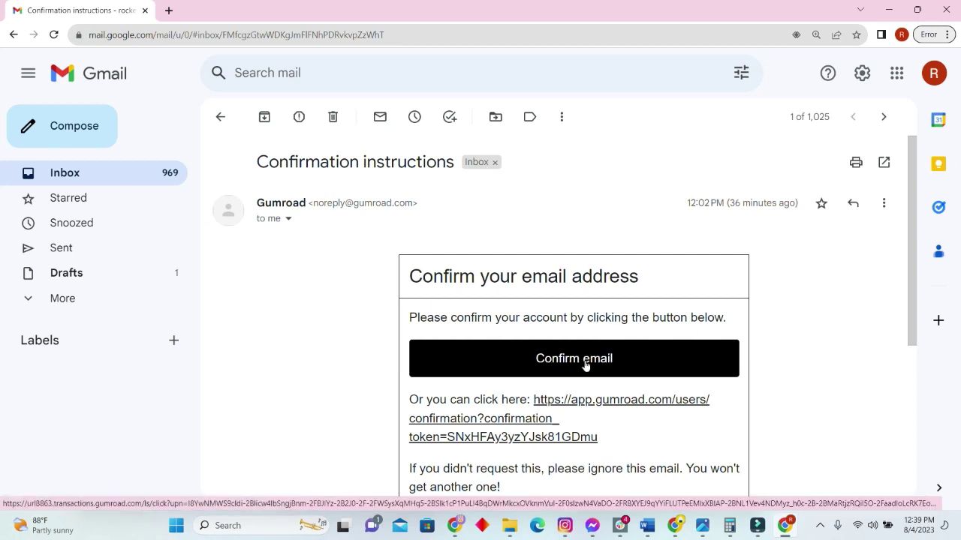
- Click Confirm email in Gumroad's 'Confirmation instructions' message
left_click(574, 361)
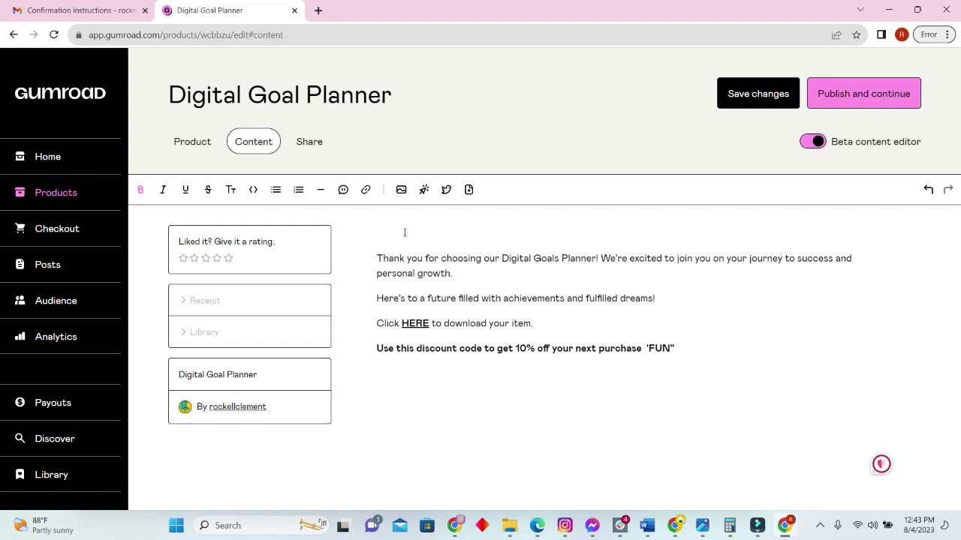
- Type 'THANK YOU!' above the first paragraph and make it bold italic
left_click(404, 232)
type("t")
key("BackSpace")
type("THANK YOU!")
left_click_drag(375, 233, 452, 234)
left_click(162, 189)
left_click(141, 189)
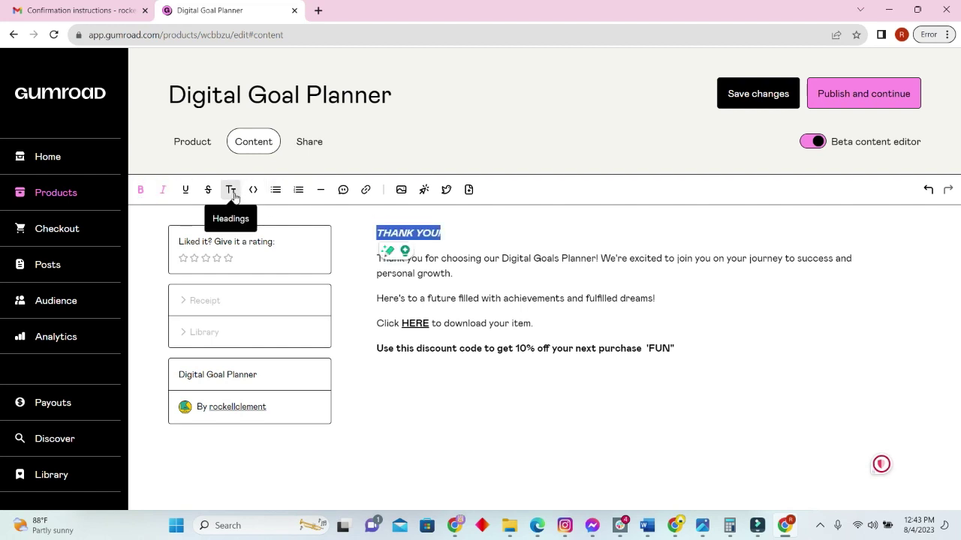
- Turn THANK YOU! into a medium heading and publish the product
left_click(232, 191)
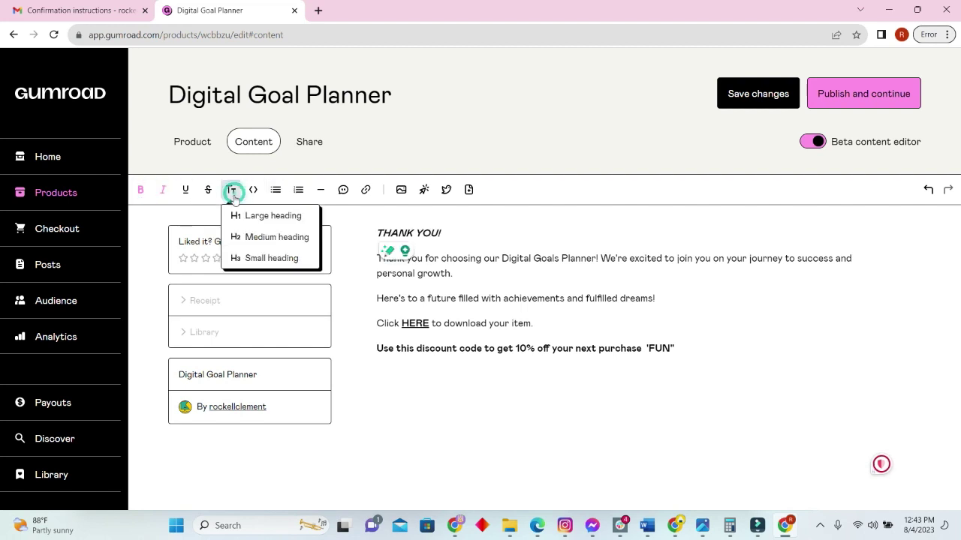
left_click(253, 238)
left_click(579, 255)
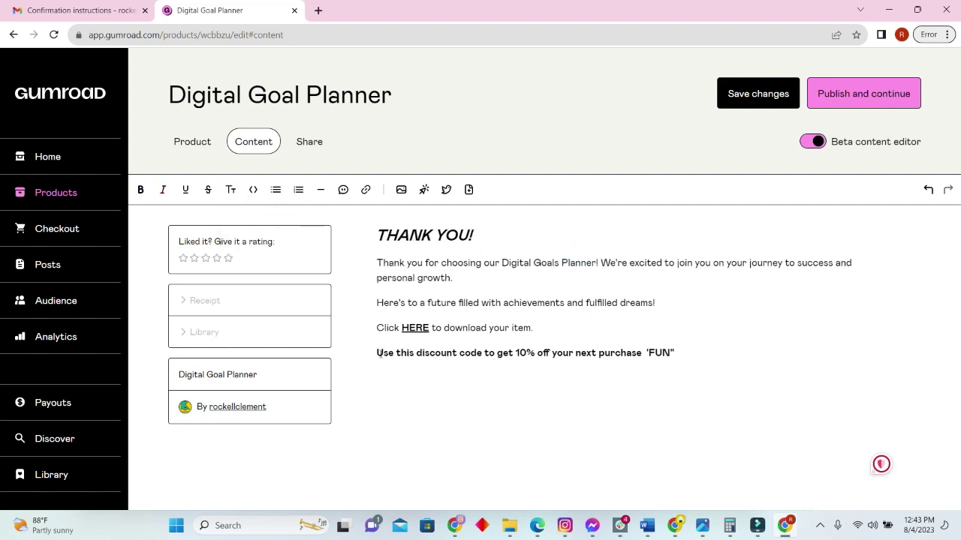
left_click(187, 302)
left_click(885, 93)
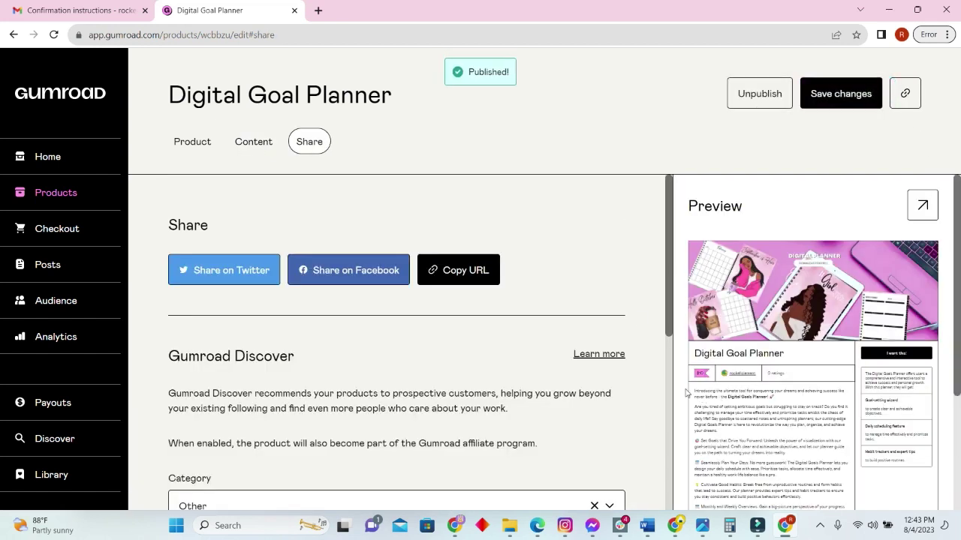
- Keep the category as Other with no tags, then open the product's public sales page
scroll(568, 384, "down", 4)
scroll(542, 358, "up", 2)
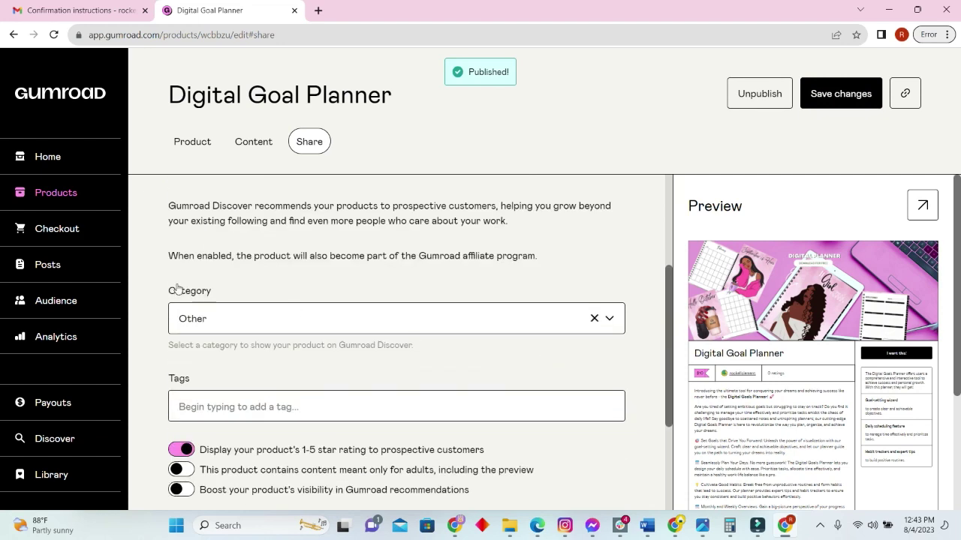
left_click(234, 318)
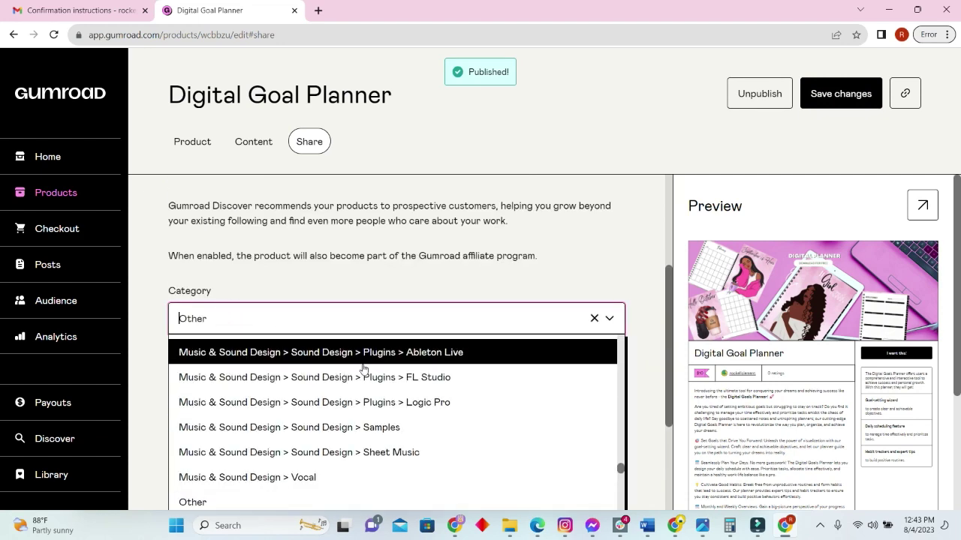
left_click(405, 297)
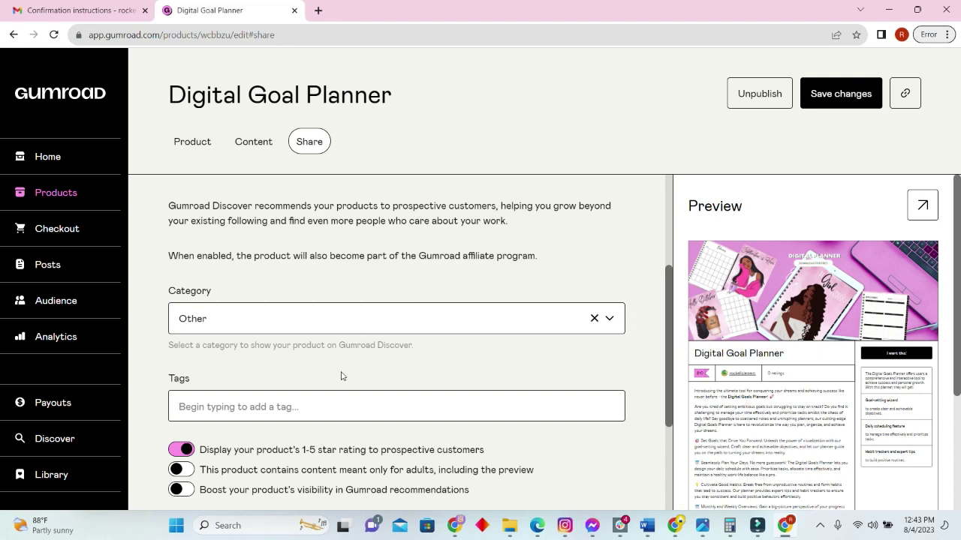
left_click(292, 403)
left_click(539, 376)
scroll(488, 375, "down", 2)
scroll(496, 389, "up", 3)
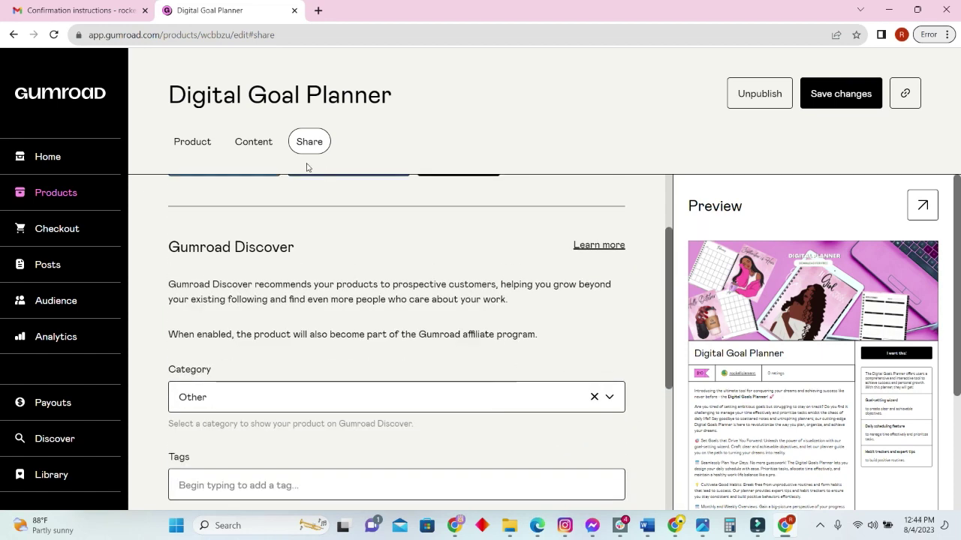
left_click(927, 207)
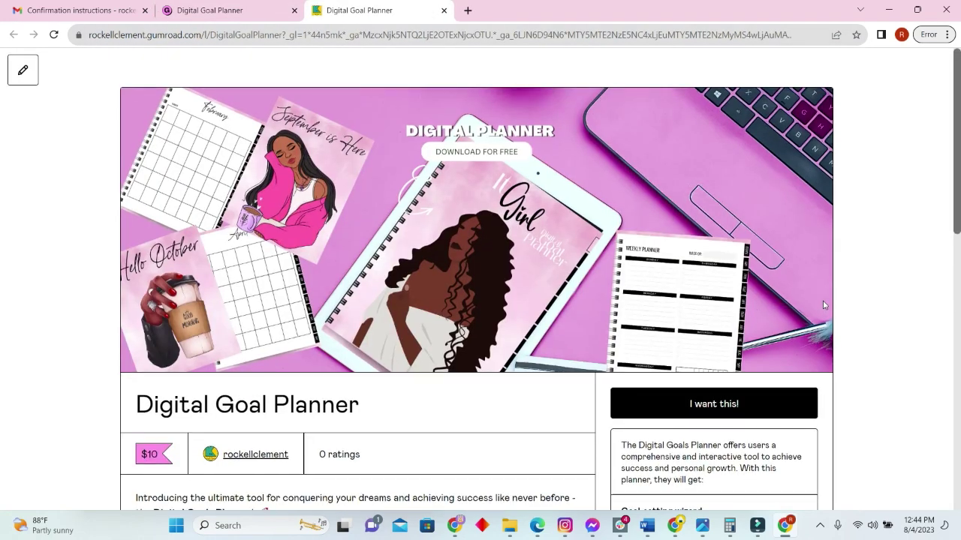
scroll(826, 316, "down", 1)
scroll(841, 342, "down", 3)
scroll(808, 380, "down", 3)
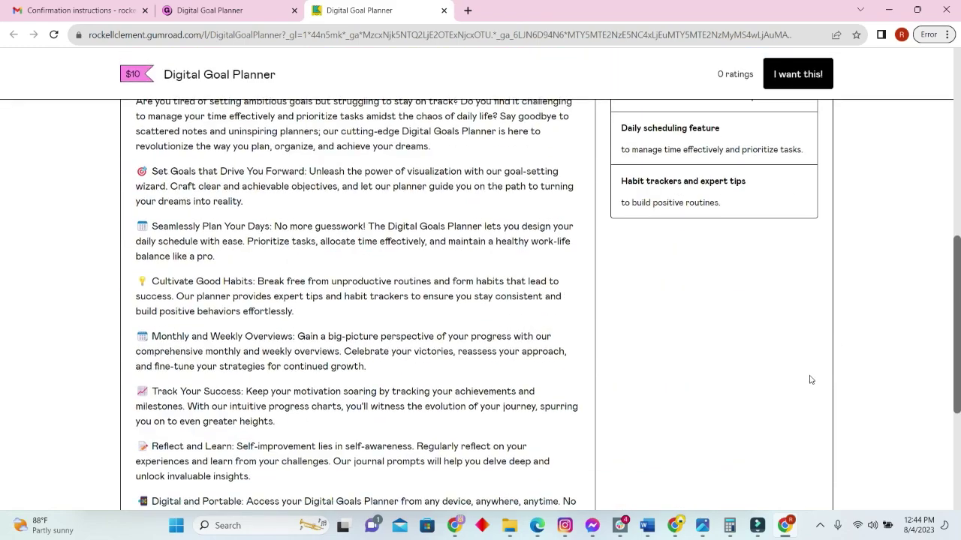
scroll(808, 380, "down", 4)
scroll(809, 380, "up", 5)
scroll(803, 386, "up", 5)
scroll(803, 386, "up", 1)
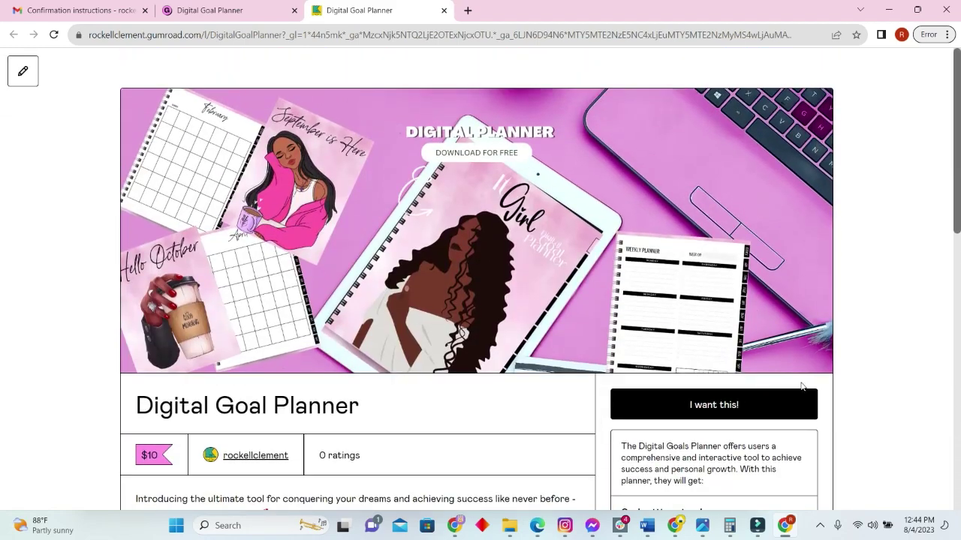